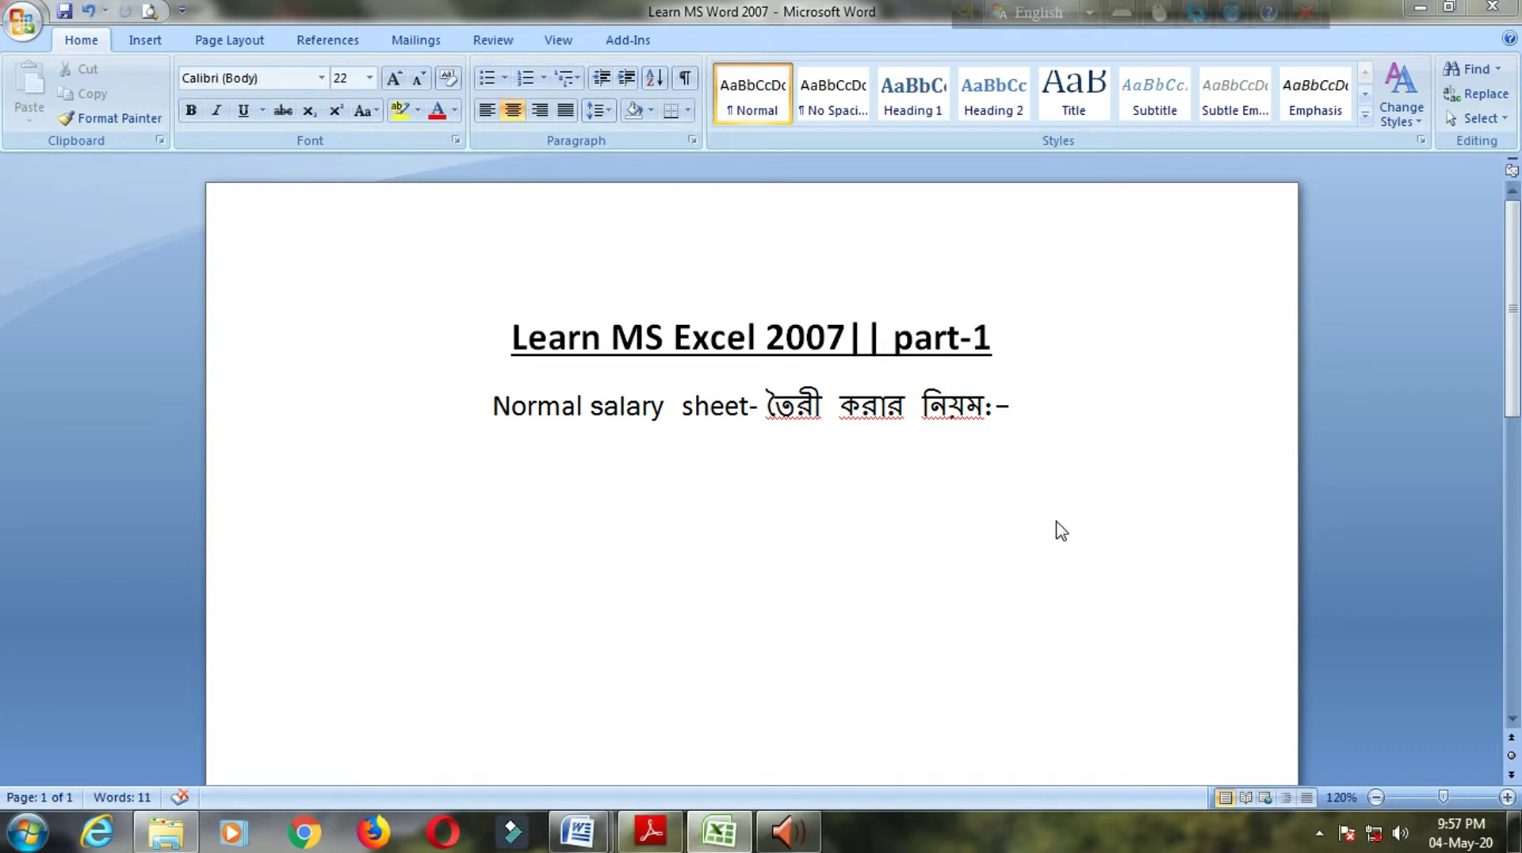
Step: Switch to the Excel 2007.pdf lecture notes open in Adobe Reader
{"action": "key", "text": "alt+Tab"}
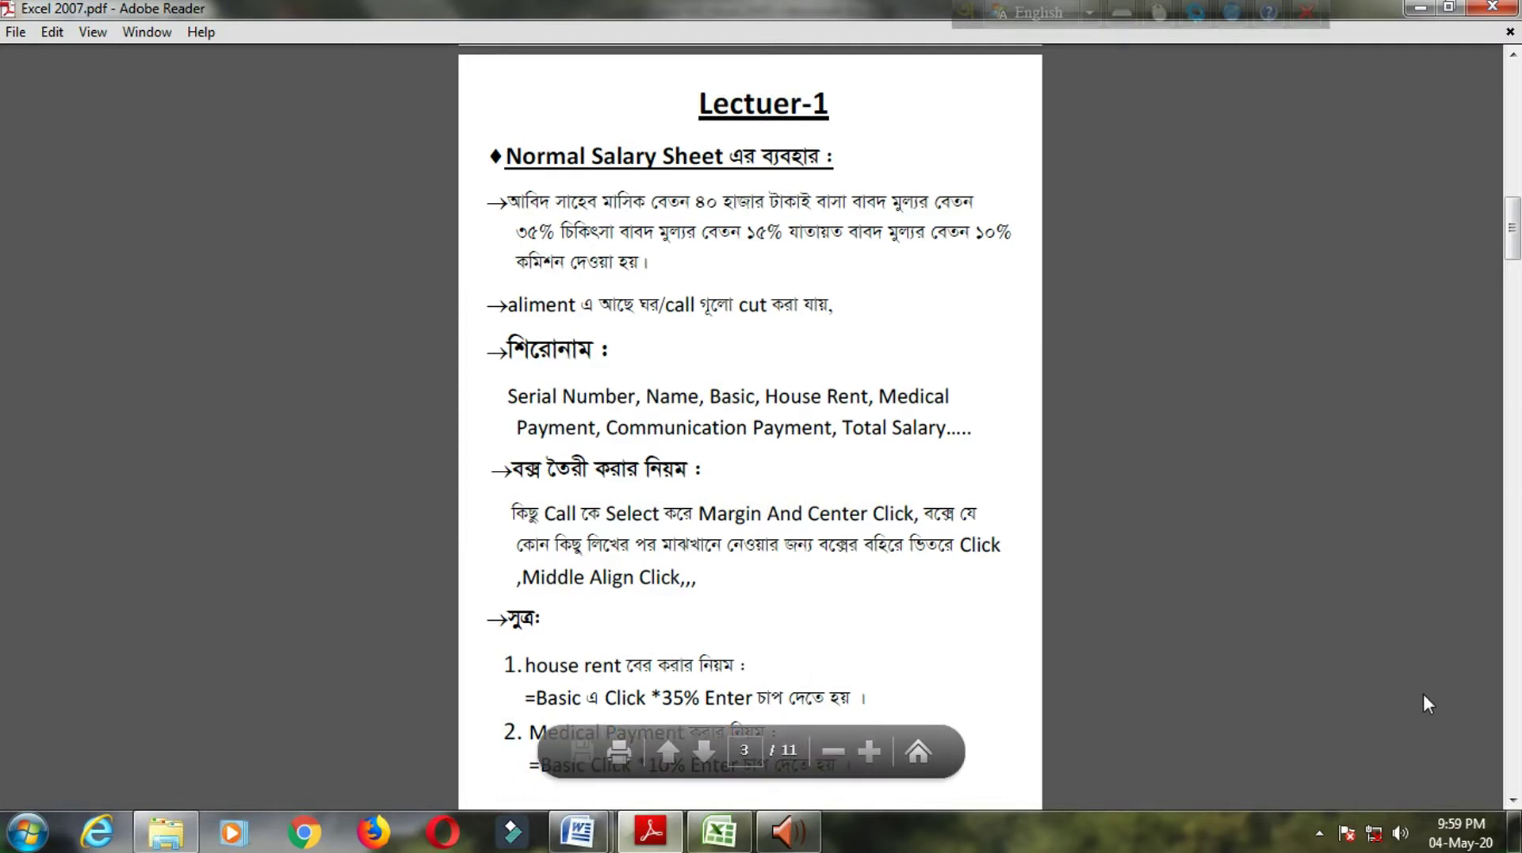
Step: Scroll the PDF down to the salary formulas, then move to the blank Excel Book1
{"action": "scroll", "coordinate": [1423, 693], "scroll_direction": "down", "scroll_amount": 1}
{"action": "scroll", "coordinate": [1424, 692], "scroll_direction": "down", "scroll_amount": 1}
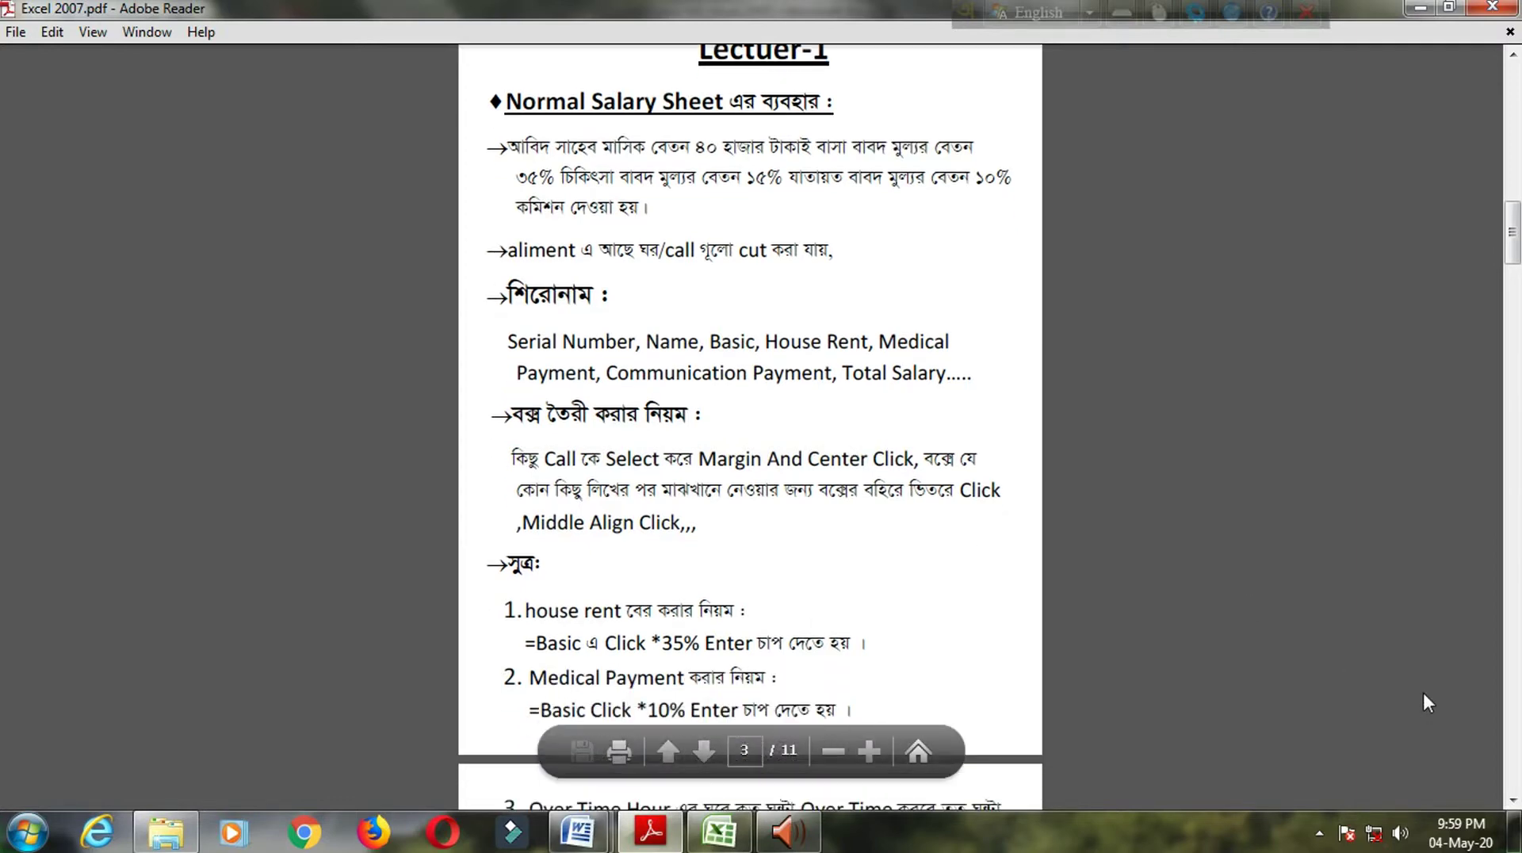
{"action": "scroll", "coordinate": [1423, 693], "scroll_direction": "down", "scroll_amount": 1}
{"action": "scroll", "coordinate": [1423, 692], "scroll_direction": "down", "scroll_amount": 1}
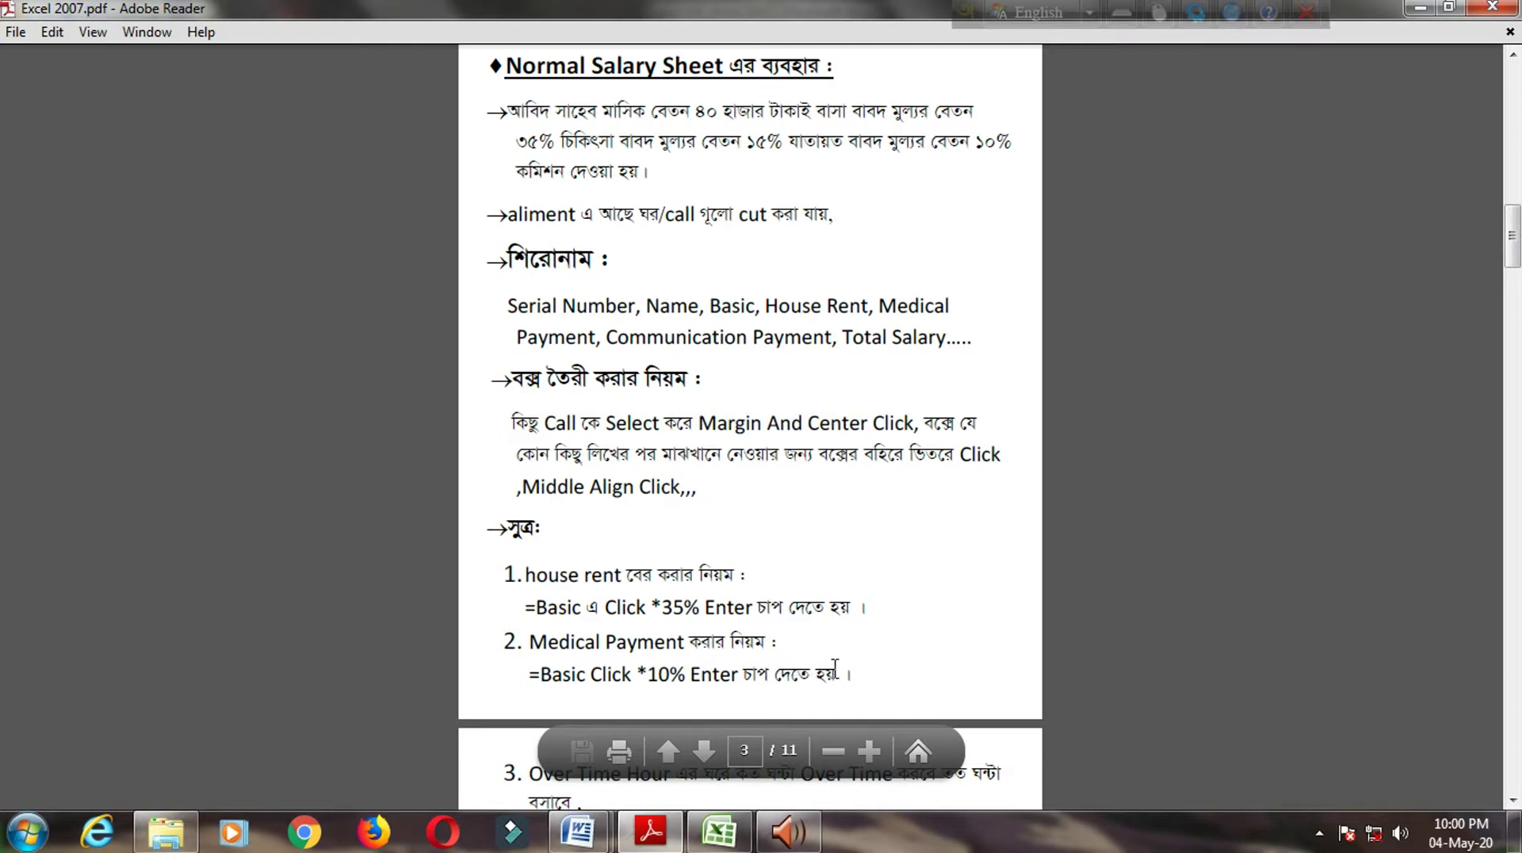
{"action": "key", "text": "alt+Tab"}
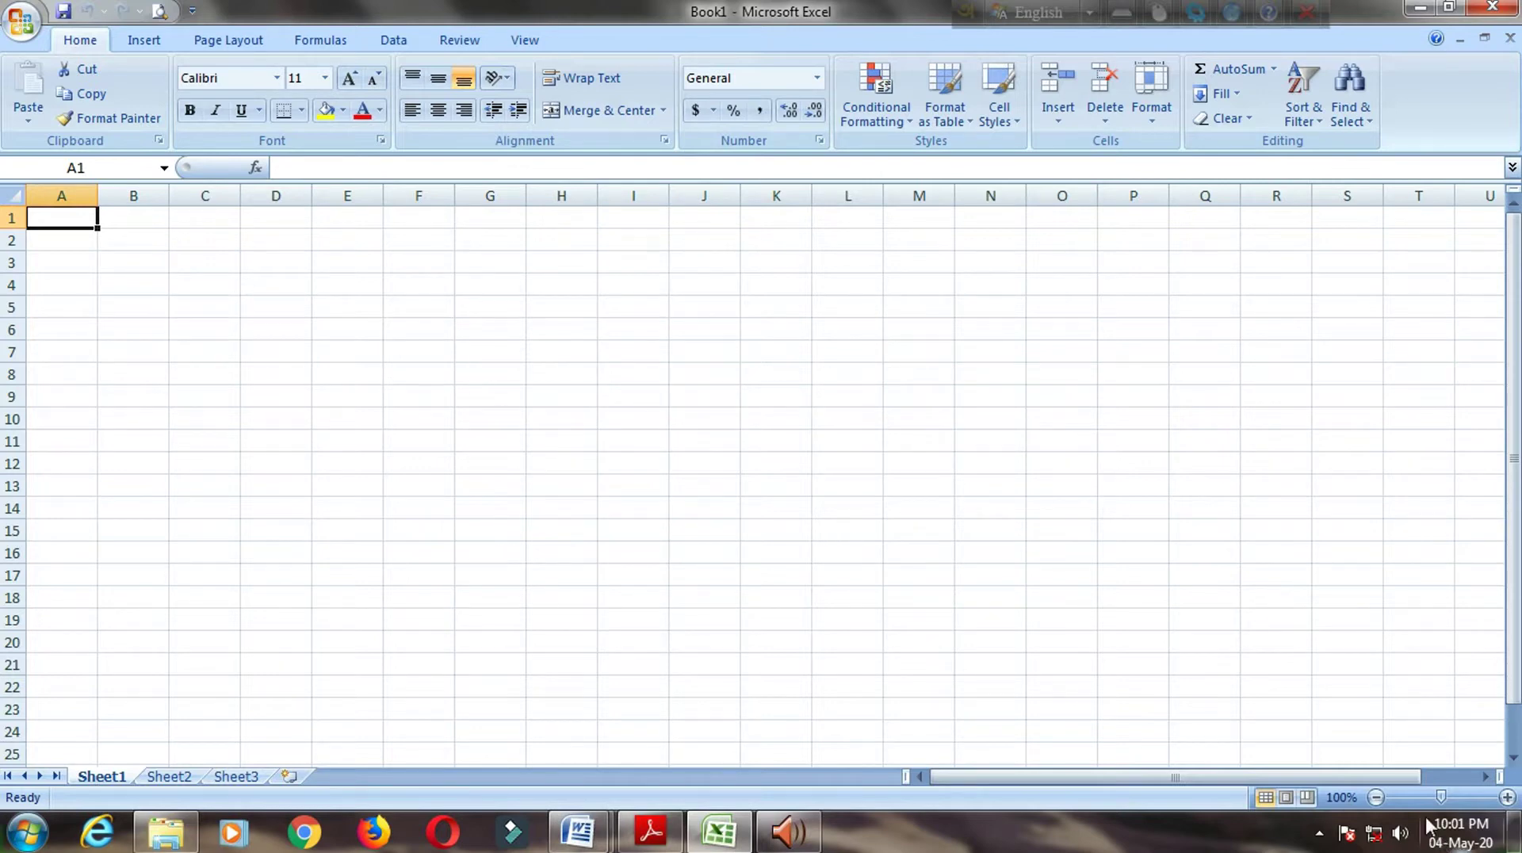
Step: Zoom in and merge cells A1:G3 into one centred cell
{"action": "left_click", "coordinate": [1507, 797]}
{"action": "left_click", "coordinate": [1508, 797]}
{"action": "left_click", "coordinate": [1508, 798]}
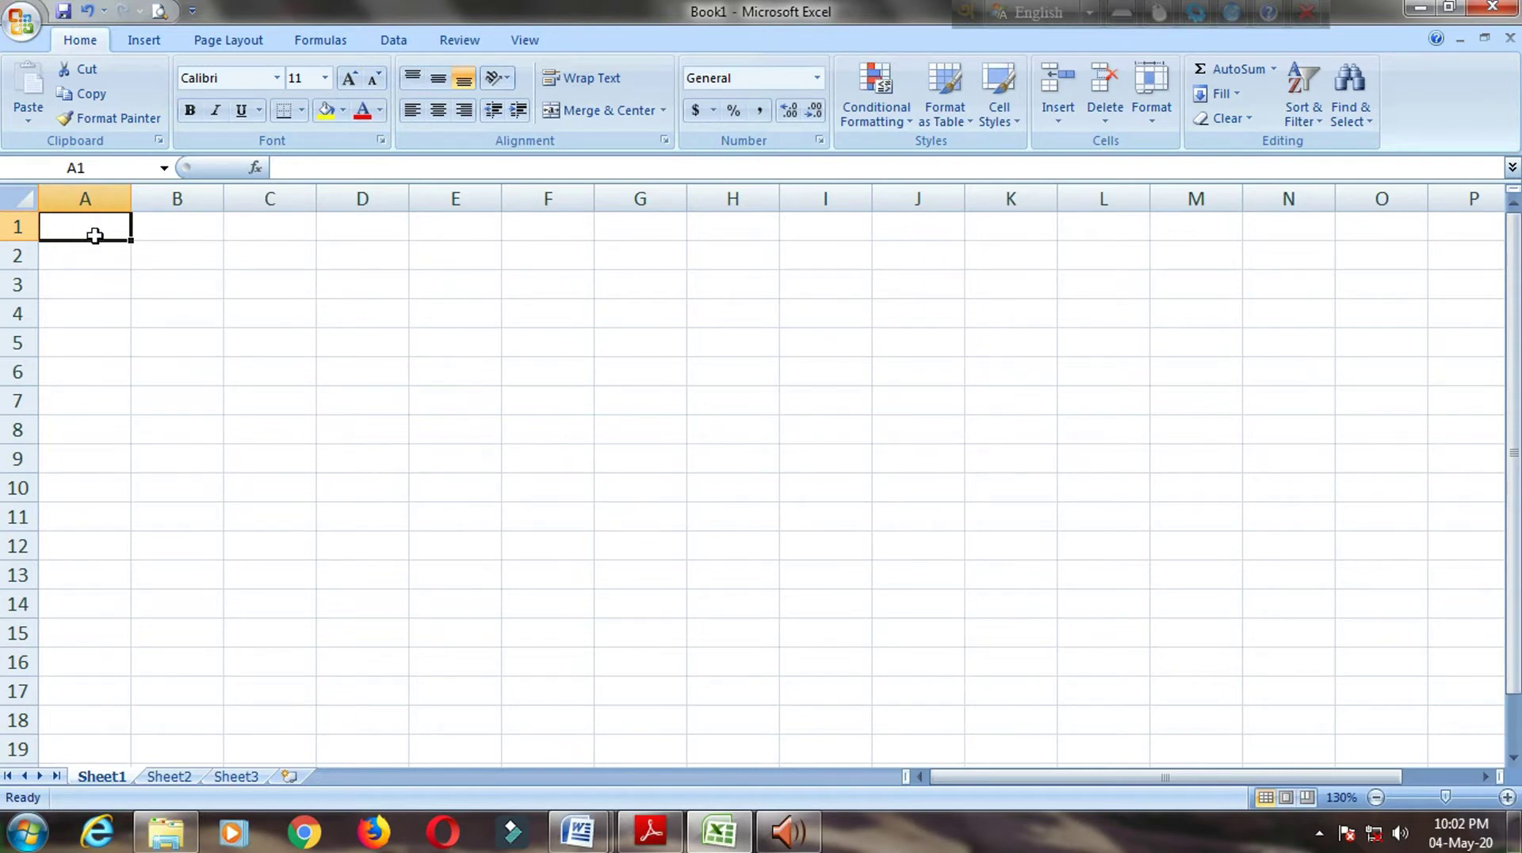
{"action": "mouse_move", "coordinate": [102, 230]}
{"action": "left_mouse_down"}
{"action": "mouse_move", "coordinate": [292, 288]}
{"action": "mouse_move", "coordinate": [630, 288]}
{"action": "left_mouse_up"}
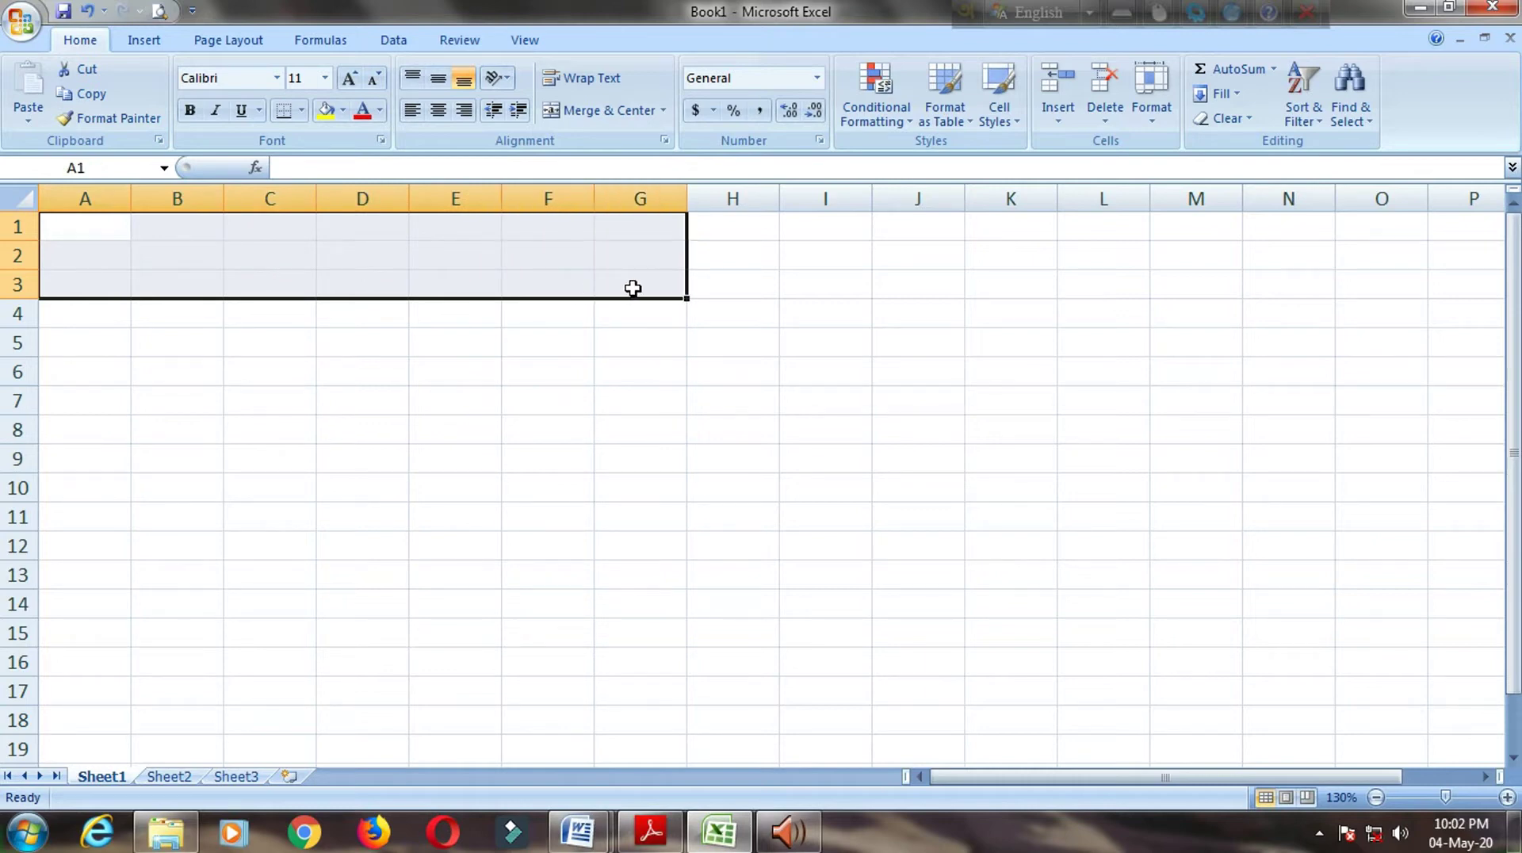
{"action": "left_click", "coordinate": [585, 119]}
Step: Type the title 'Normal salary sheet' into the merged cell
{"action": "left_click", "coordinate": [448, 391]}
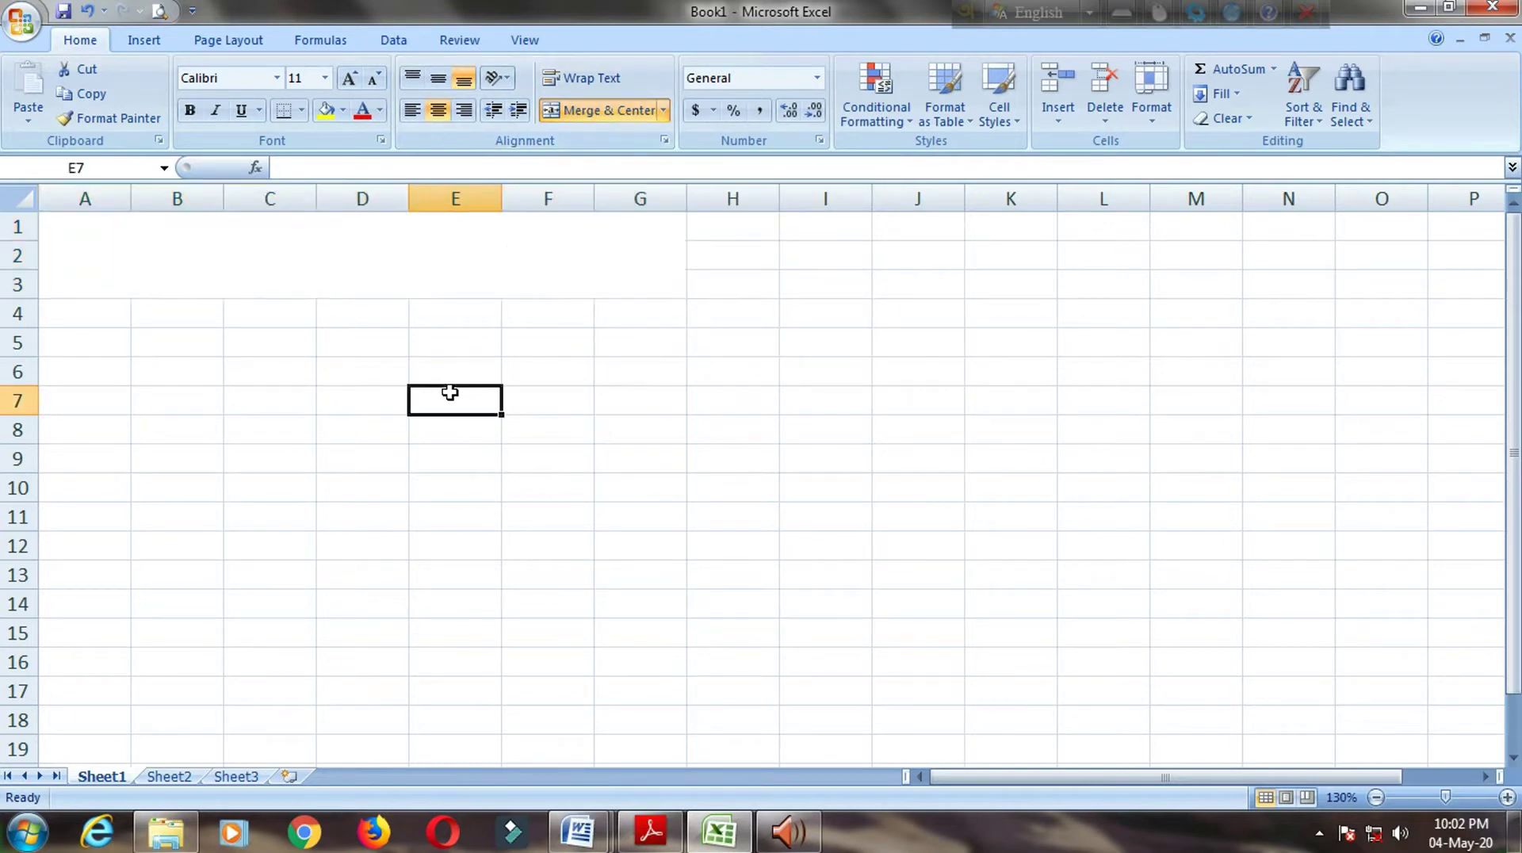
{"action": "left_click", "coordinate": [446, 272]}
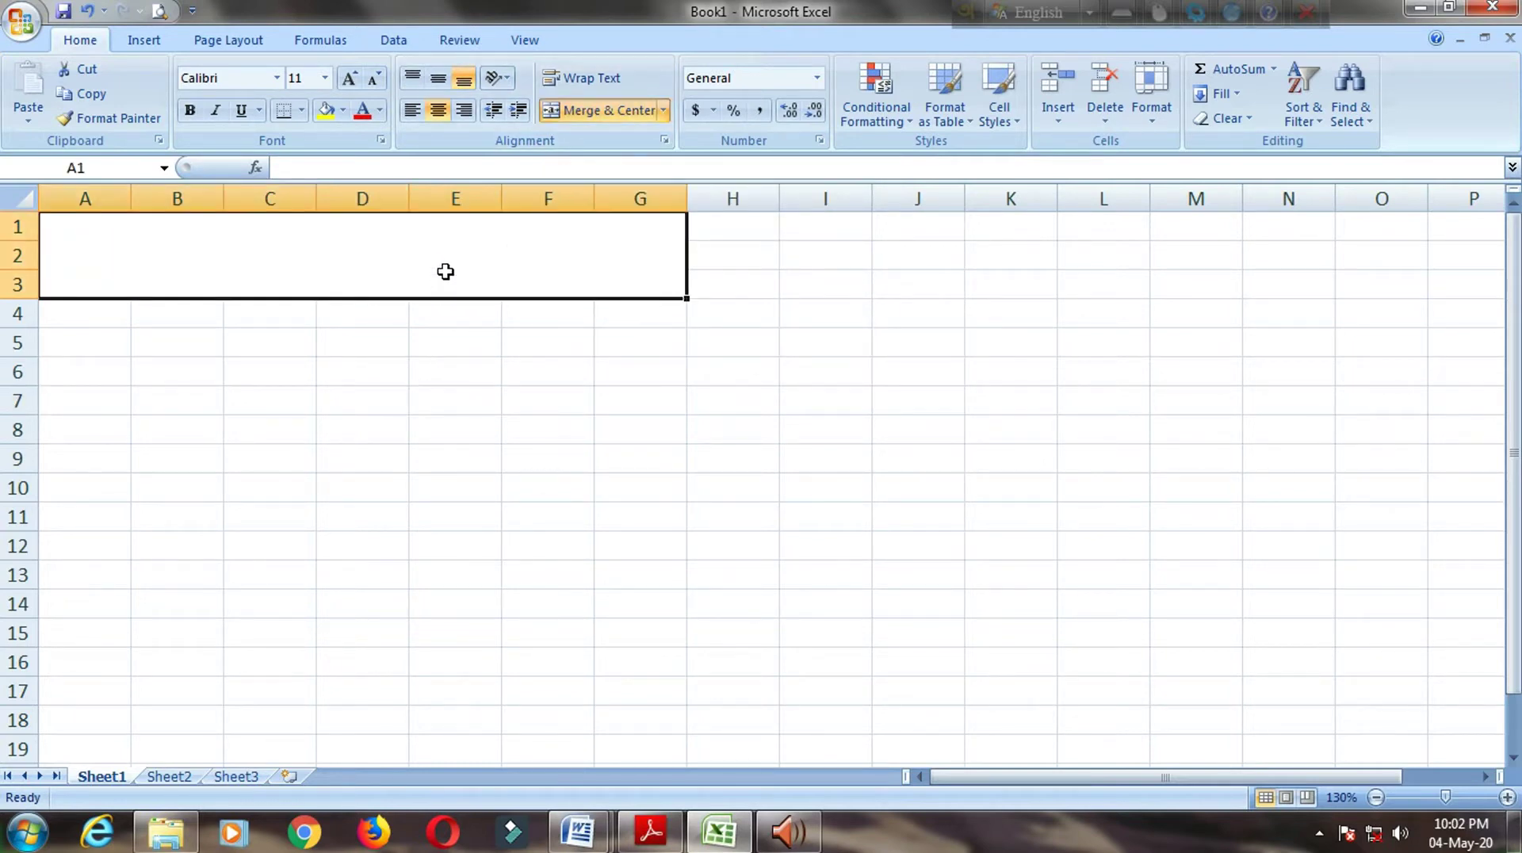
{"action": "double_click", "coordinate": [445, 272]}
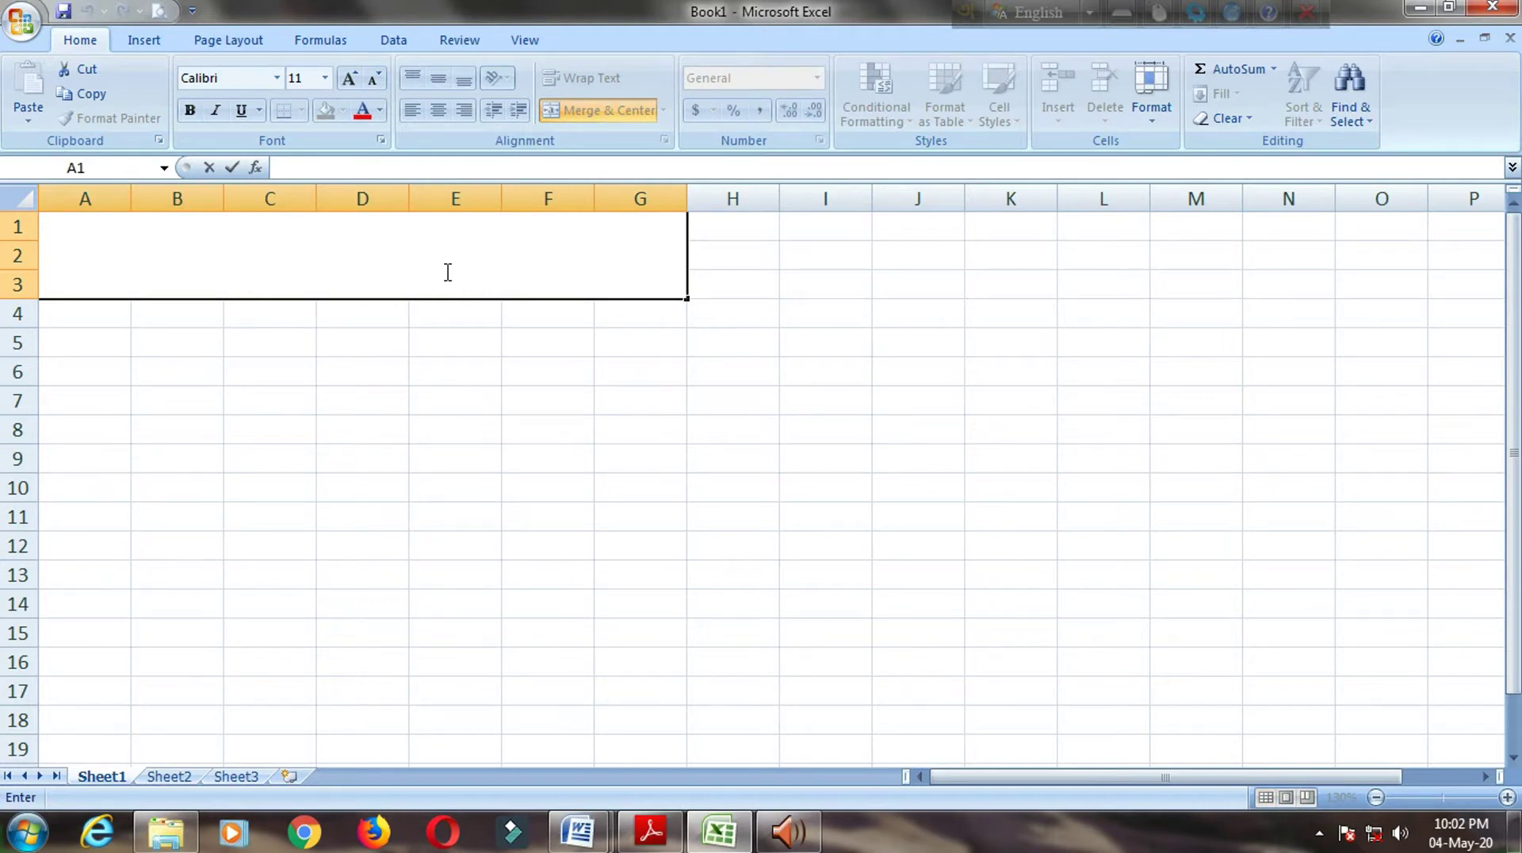
{"action": "type", "text": "no"}
{"action": "key", "text": "BackSpace"}
{"action": "key", "text": "BackSpace"}
{"action": "type", "text": "No"}
{"action": "type", "text": "rma"}
{"action": "type", "text": "l sa"}
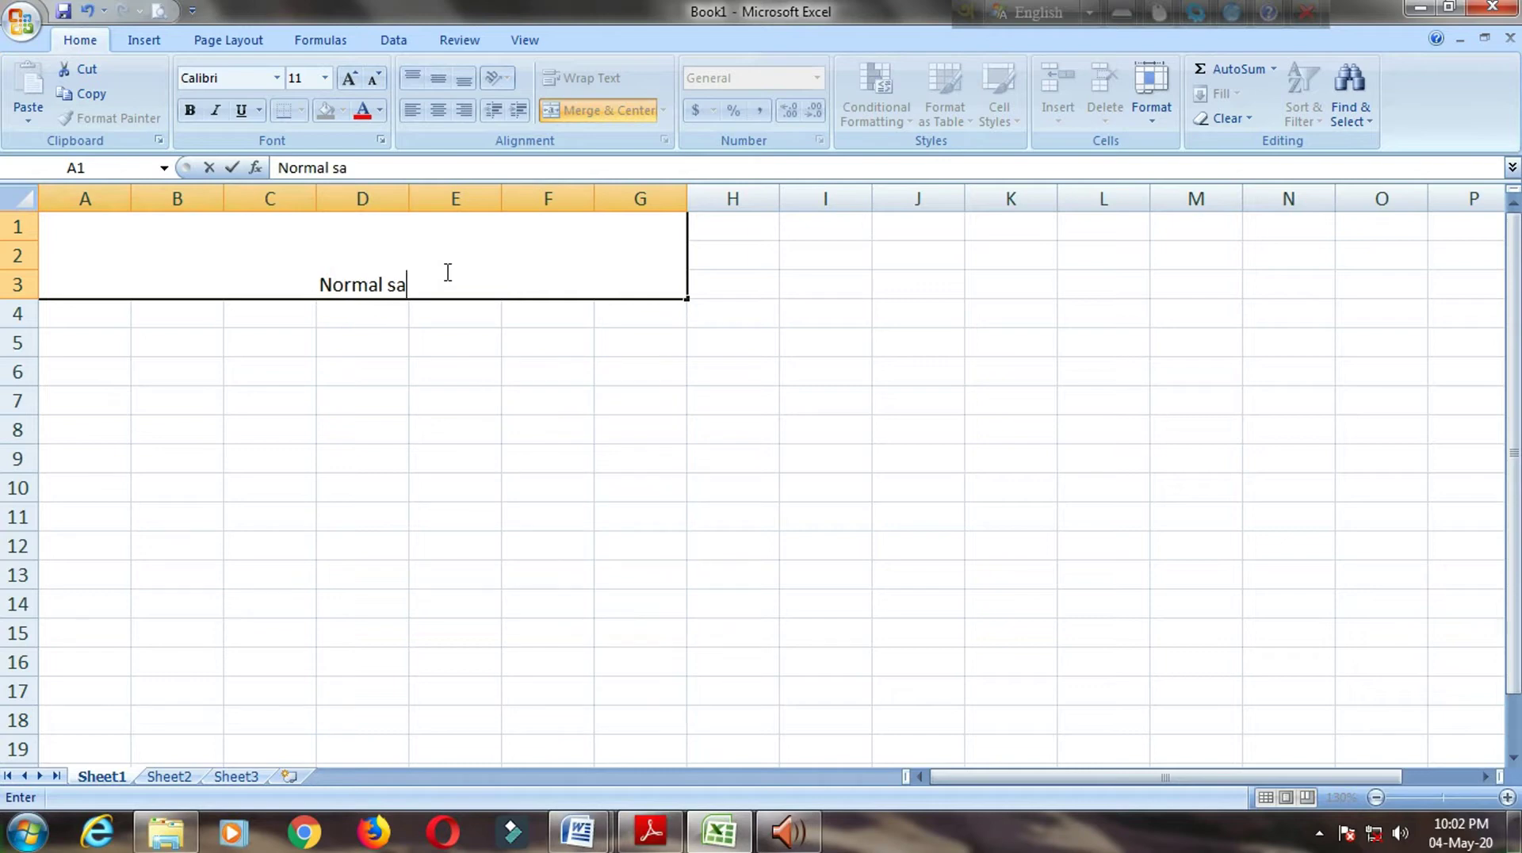
{"action": "type", "text": "lary "}
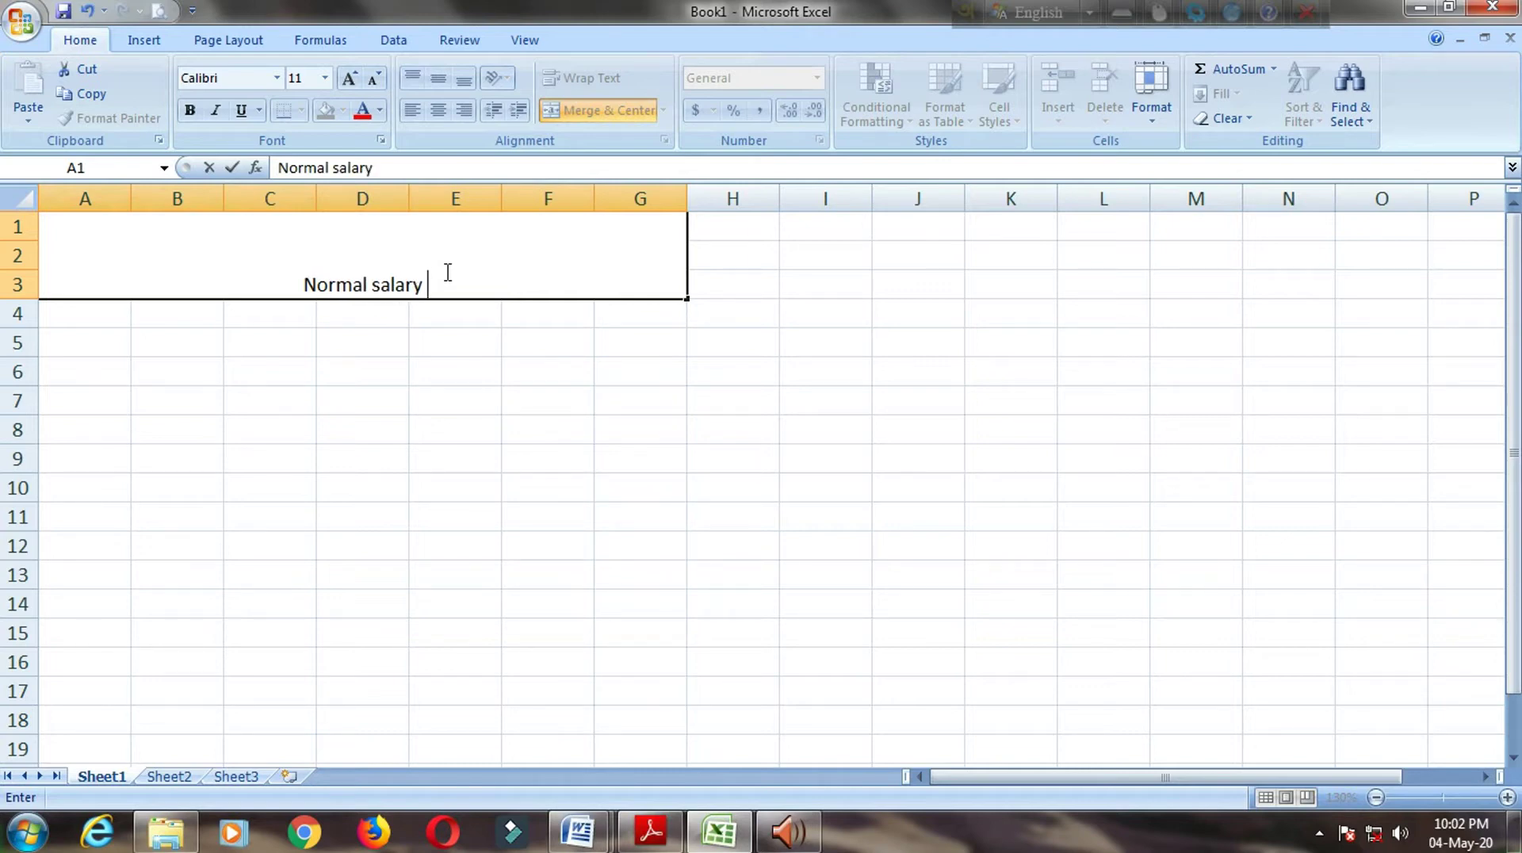
{"action": "type", "text": "sheet"}
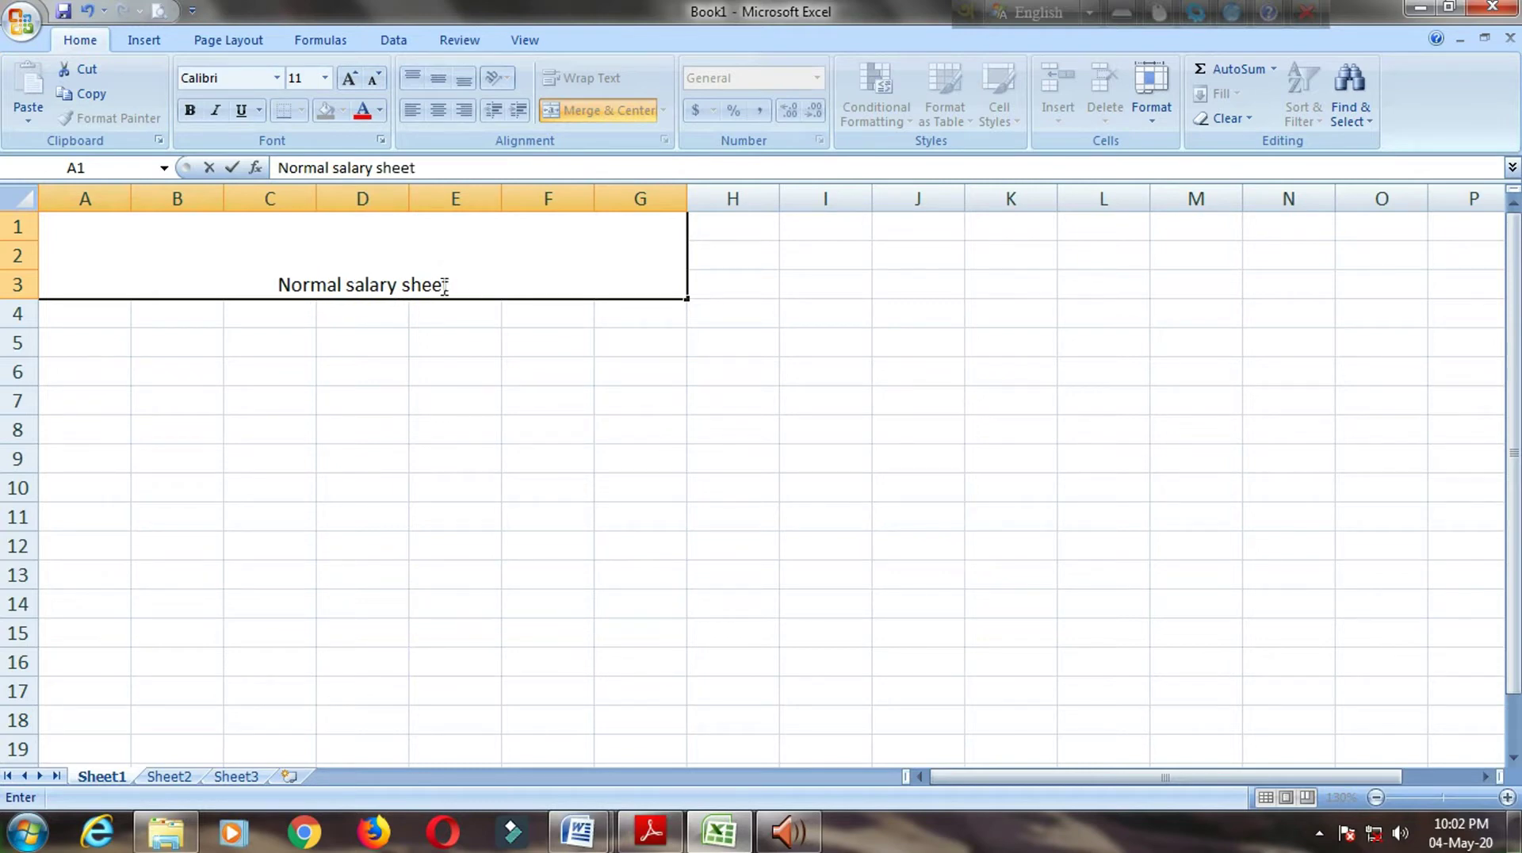
Step: Enlarge the title text to 26 pt and colour it blue
{"action": "left_click_drag", "start_coordinate": [448, 285], "coordinate": [285, 299]}
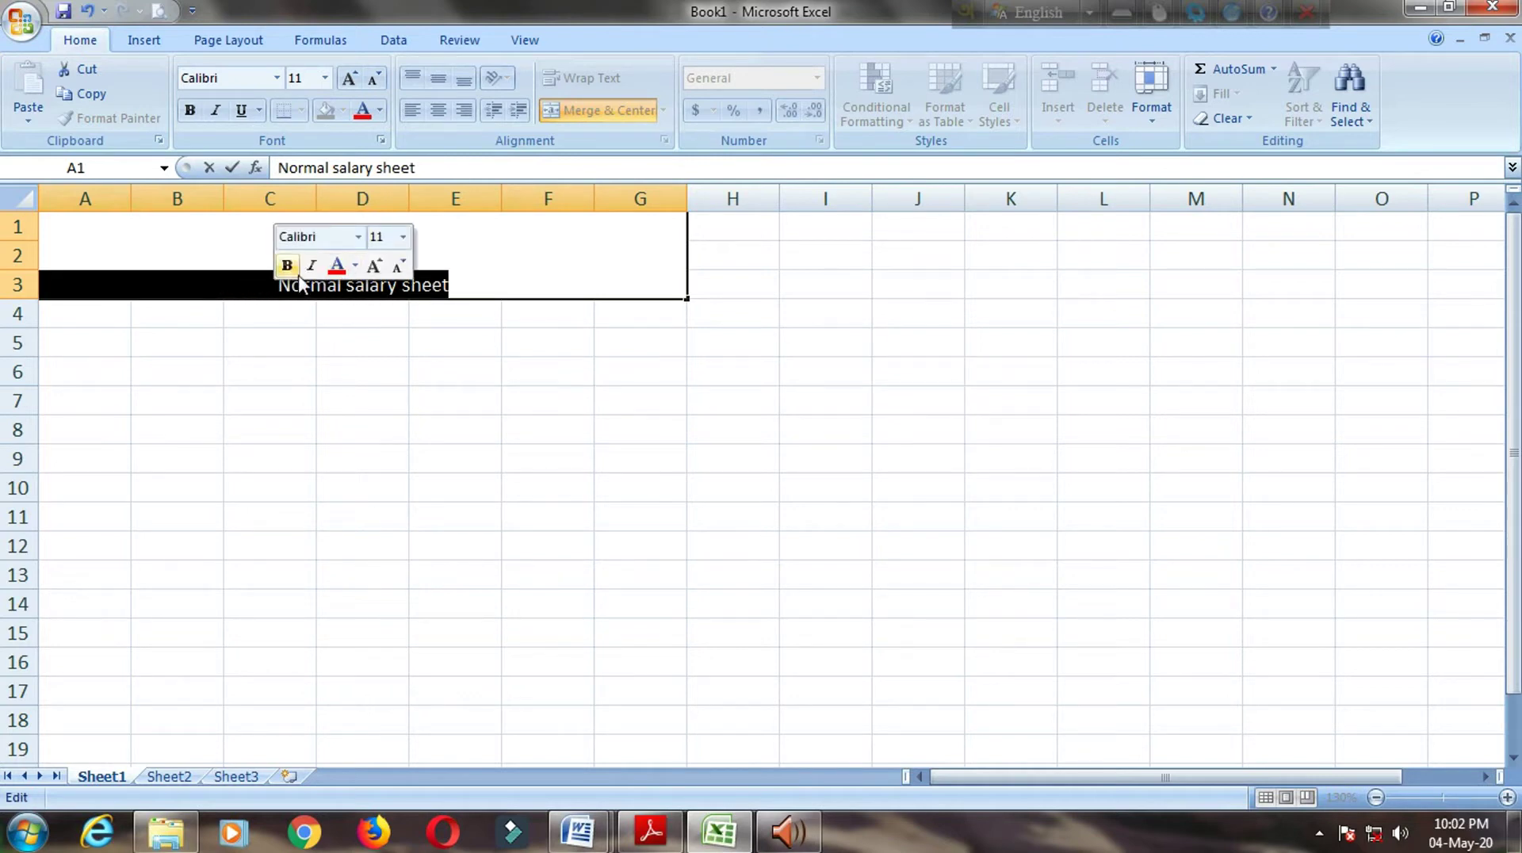
{"action": "left_click", "coordinate": [375, 265]}
{"action": "left_click", "coordinate": [375, 266]}
{"action": "left_click", "coordinate": [374, 265]}
{"action": "left_click", "coordinate": [375, 265]}
{"action": "left_click", "coordinate": [375, 266]}
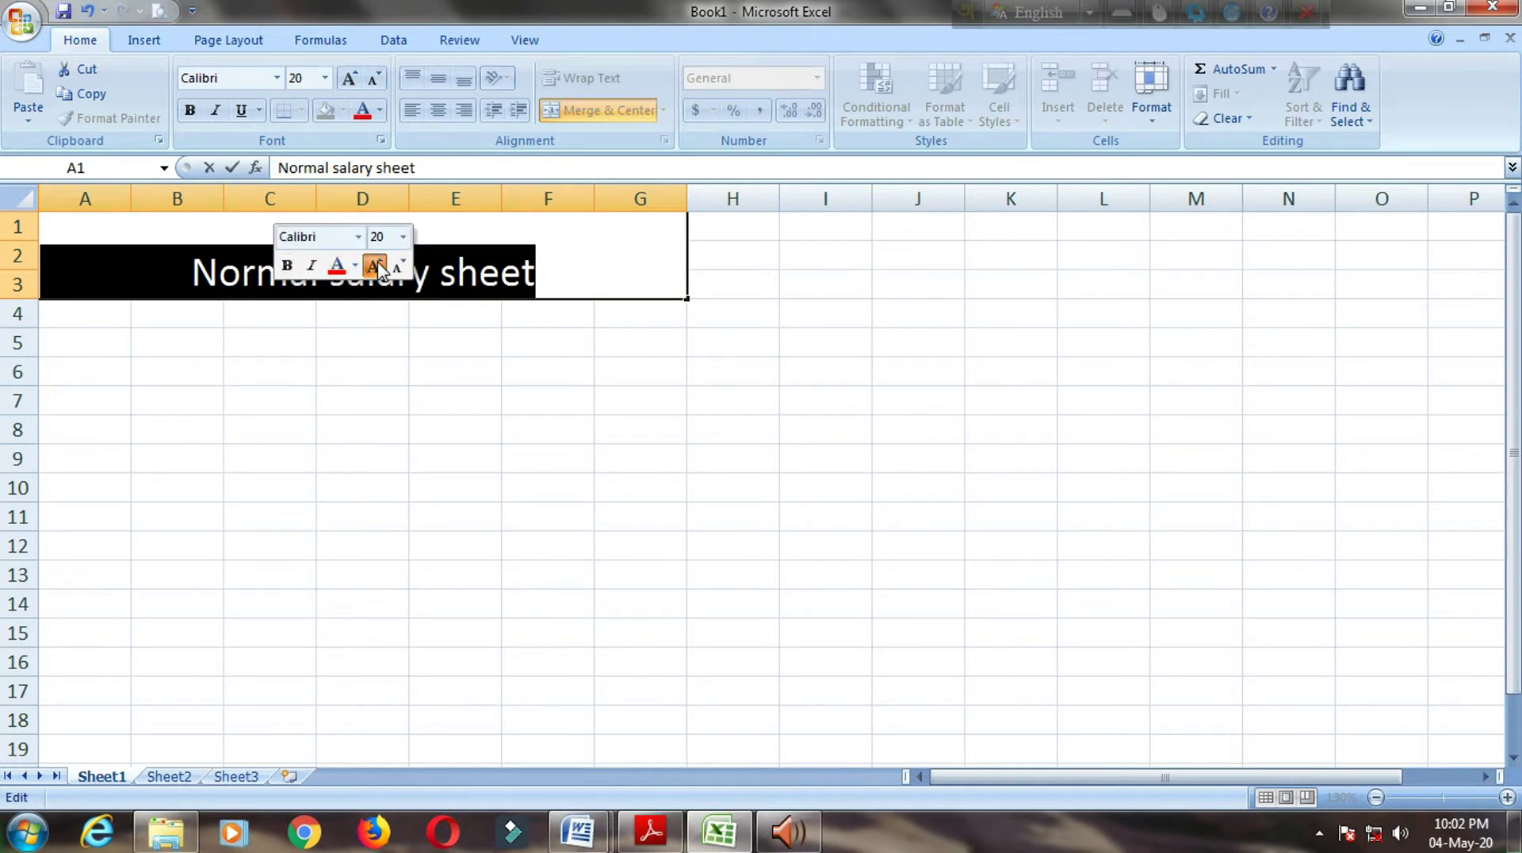
{"action": "left_click", "coordinate": [375, 265]}
{"action": "left_click", "coordinate": [375, 265]}
{"action": "left_click", "coordinate": [374, 266]}
{"action": "left_click", "coordinate": [354, 266]}
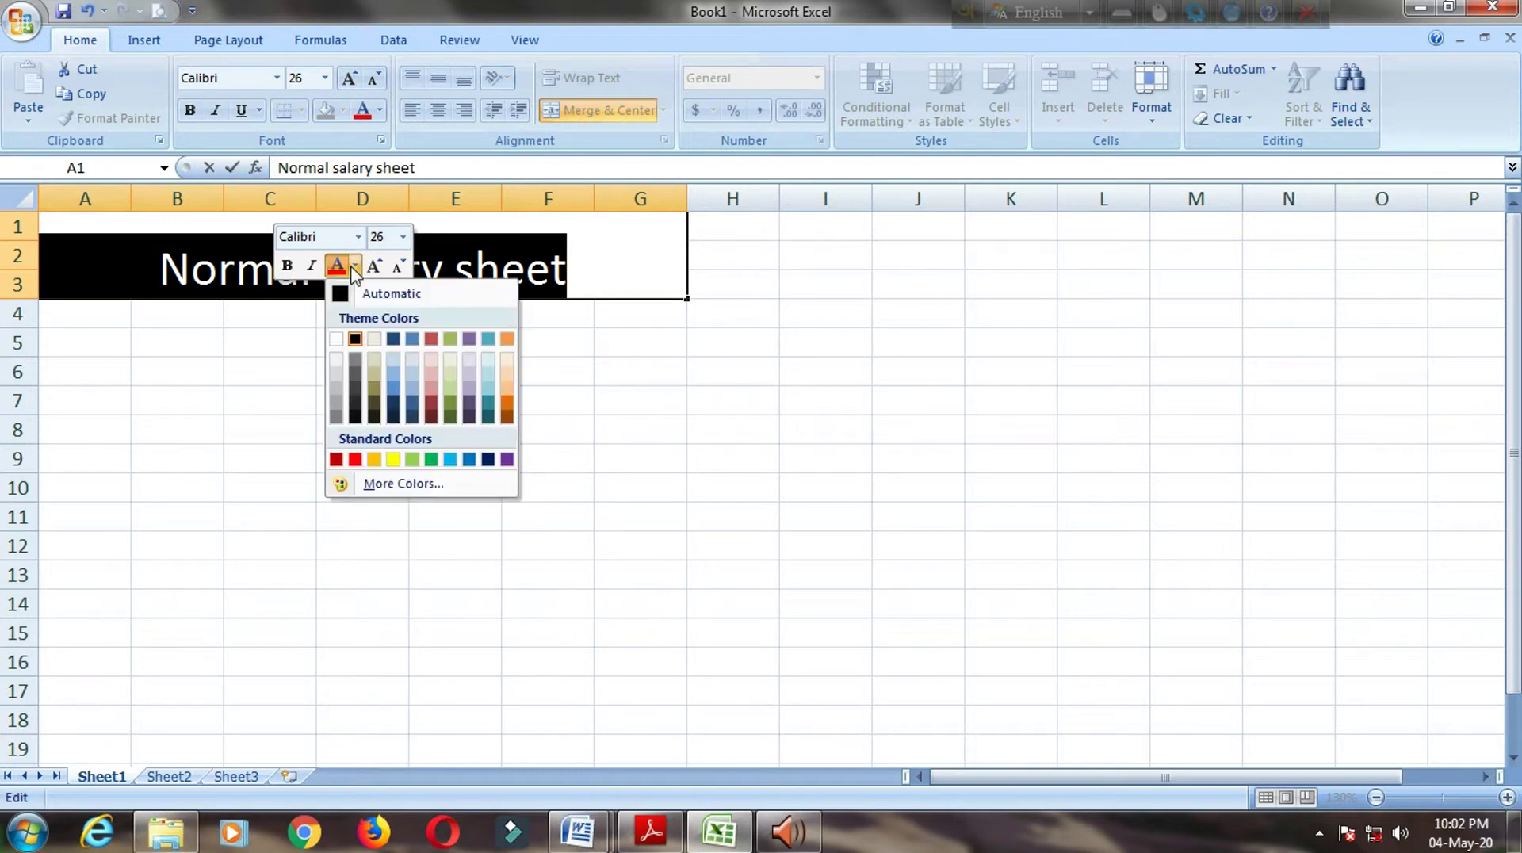
{"action": "left_click", "coordinate": [393, 389]}
{"action": "left_click", "coordinate": [634, 268]}
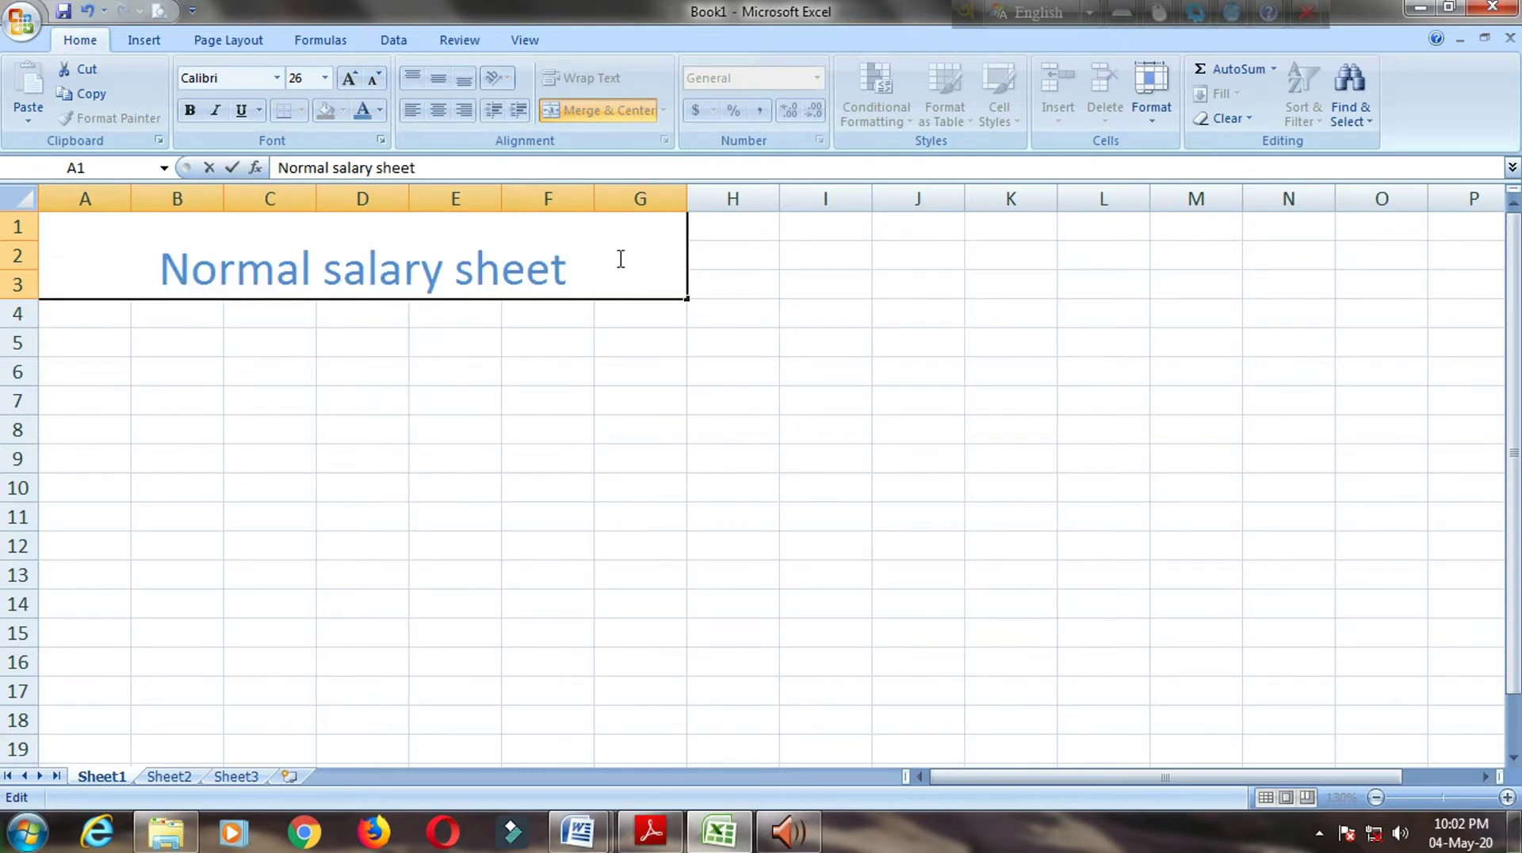
Step: Give the merged title cell a light green background fill
{"action": "left_click", "coordinate": [628, 377]}
{"action": "left_click", "coordinate": [630, 277]}
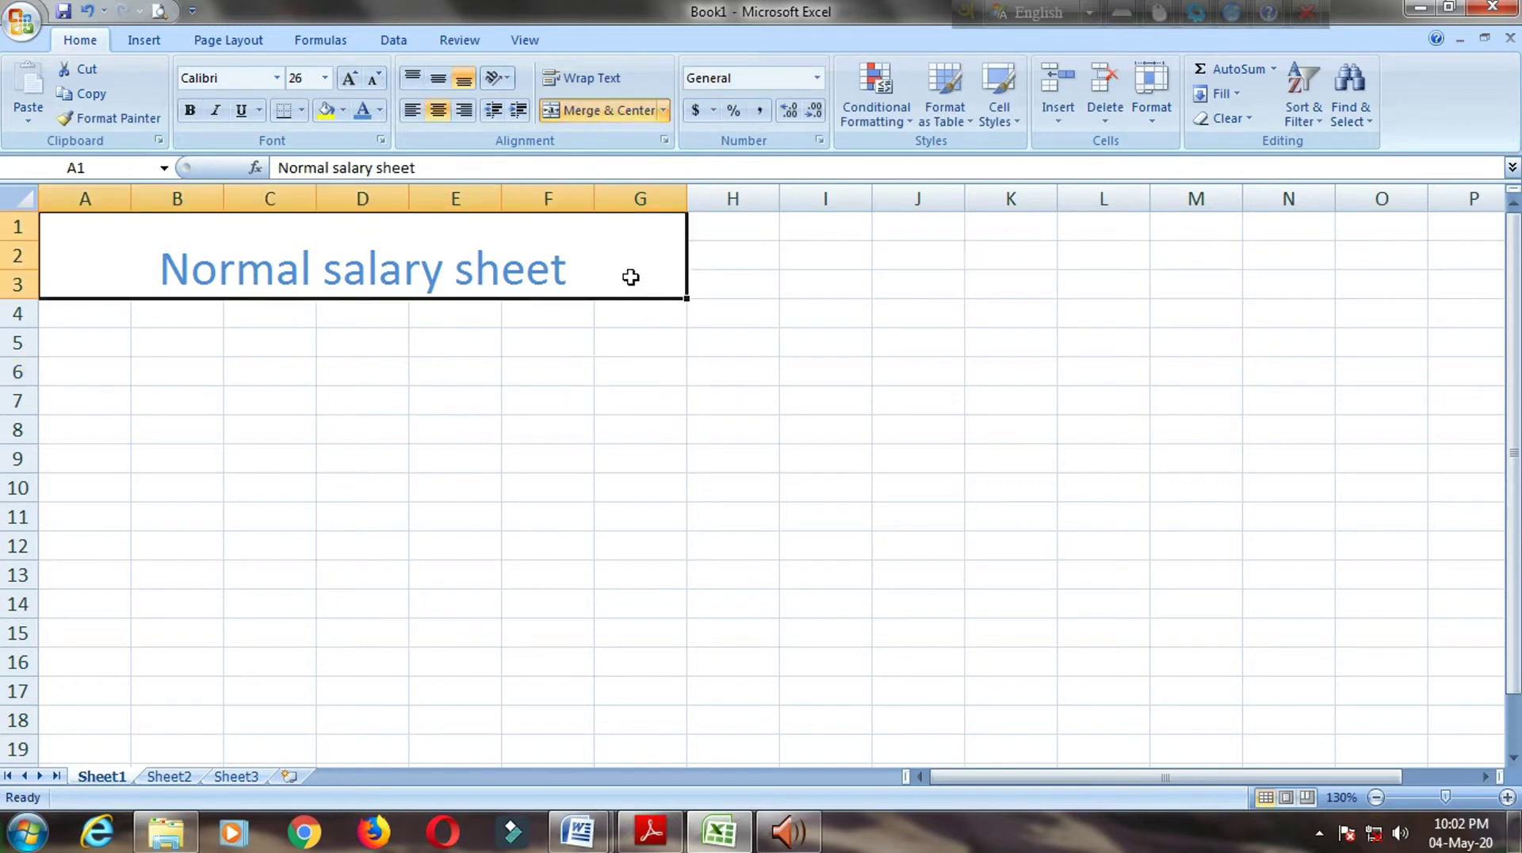
{"action": "left_click", "coordinate": [326, 109]}
{"action": "left_click", "coordinate": [343, 110]}
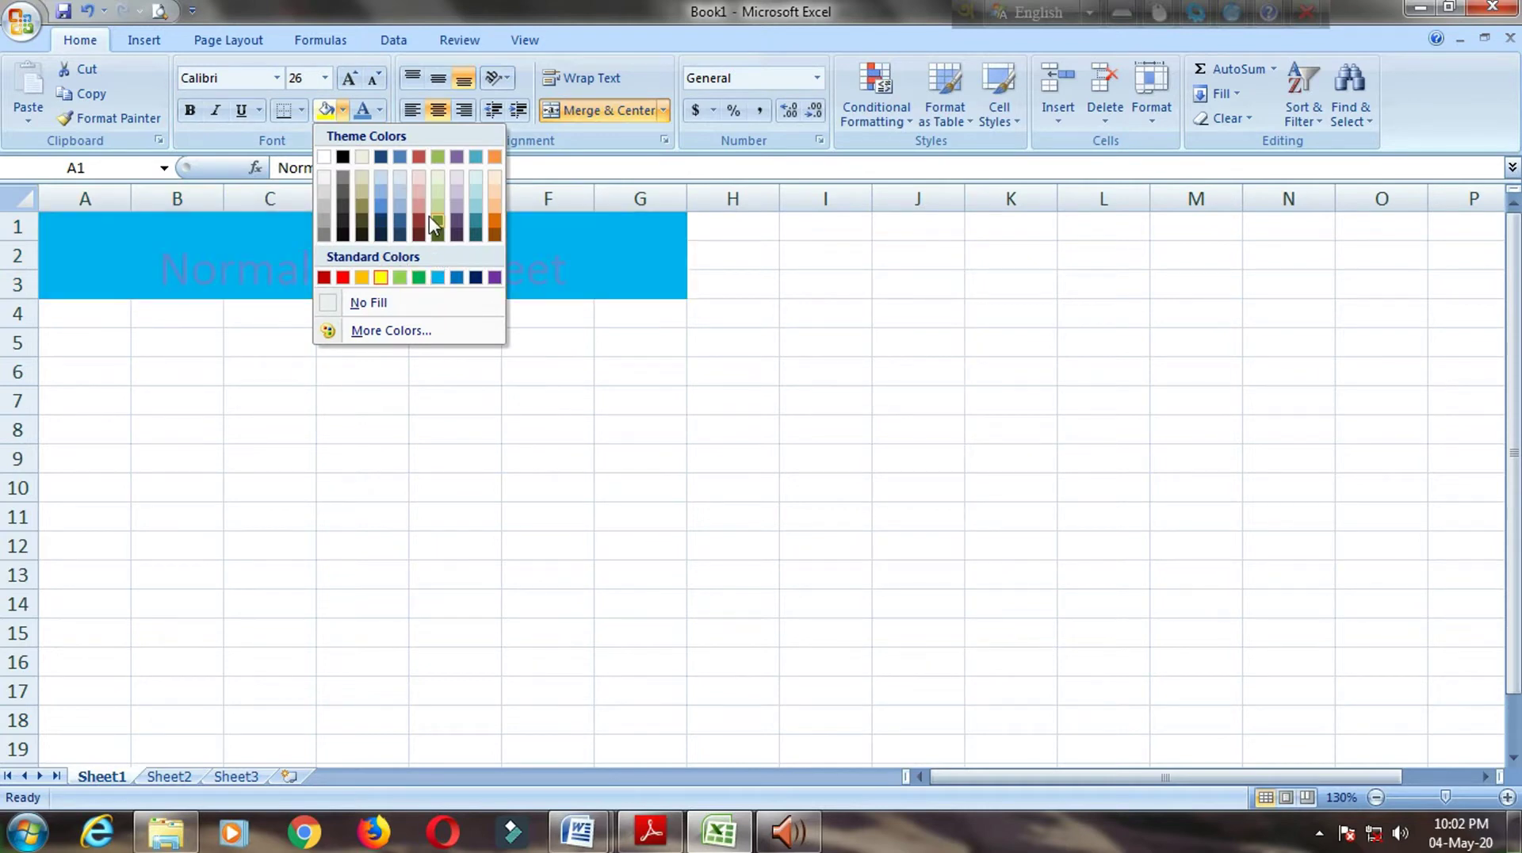
{"action": "left_click", "coordinate": [439, 197]}
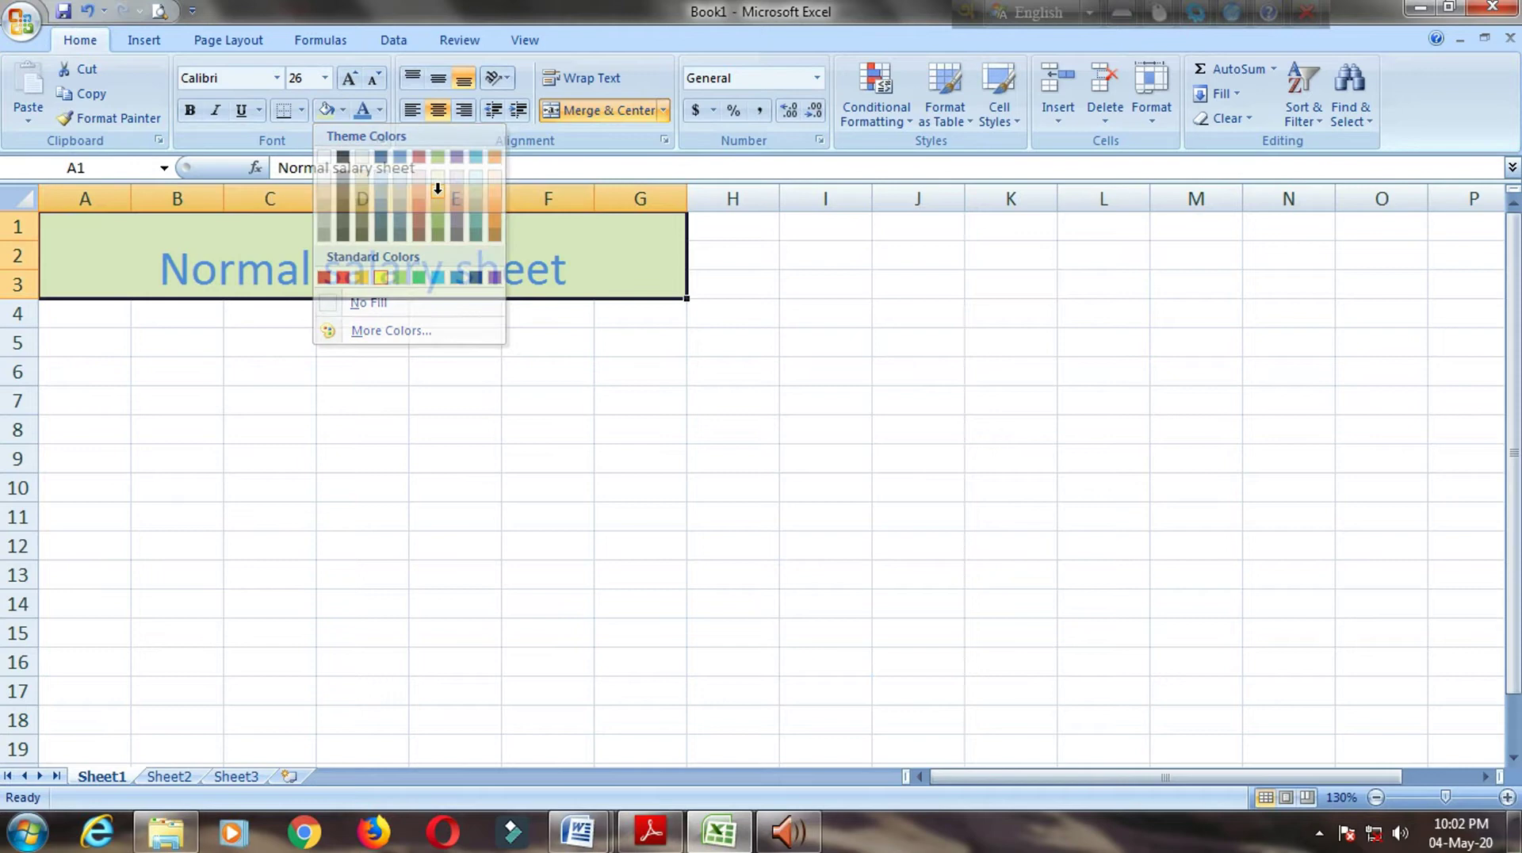
{"action": "left_click", "coordinate": [563, 400]}
{"action": "left_click", "coordinate": [606, 314]}
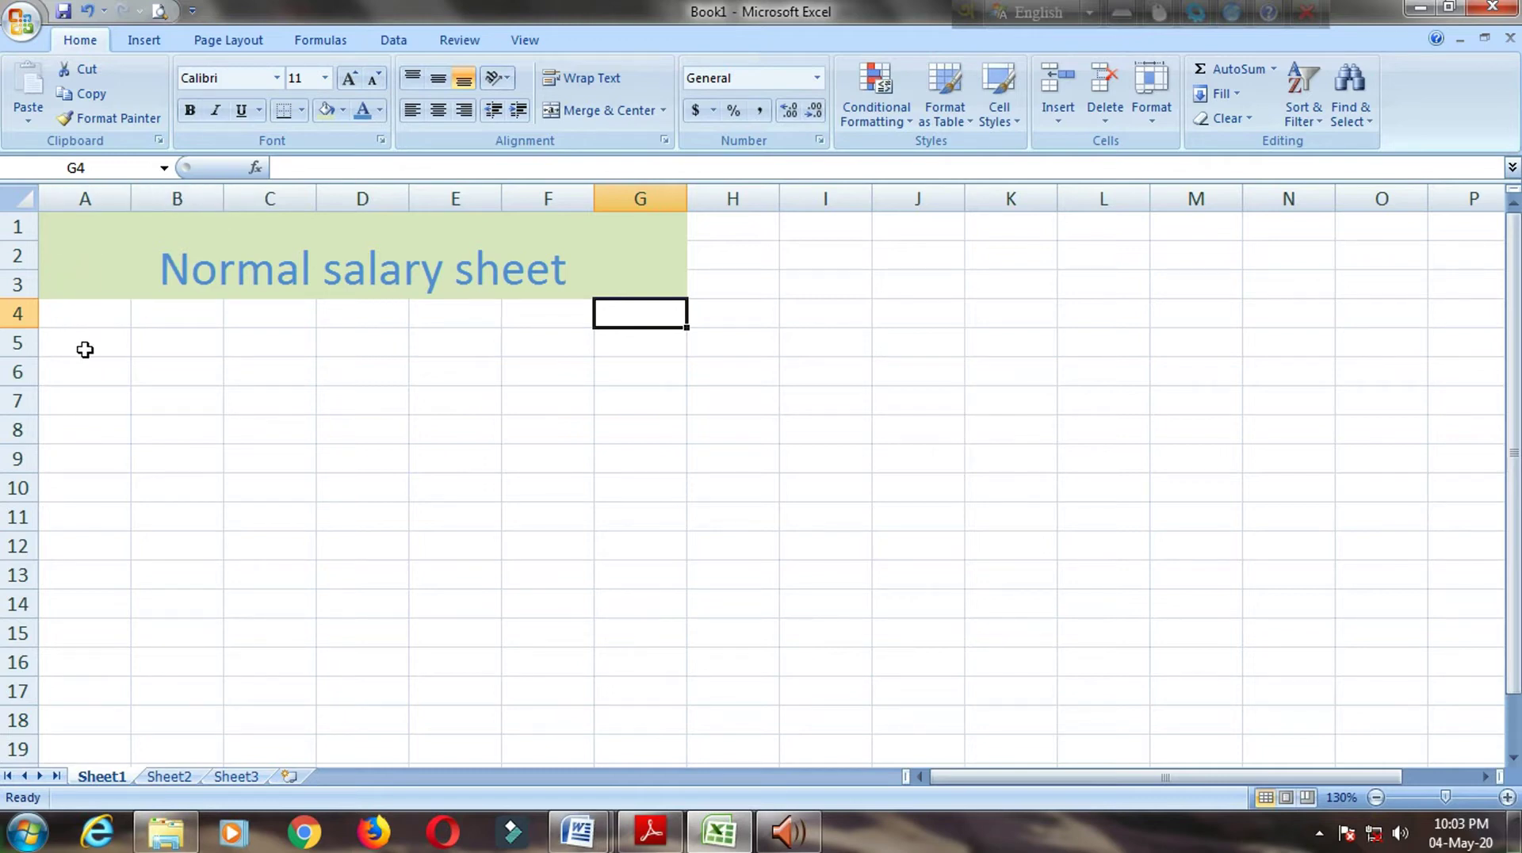
Step: Enter the headers SL, NAME and BASIC in A4:C4
{"action": "left_click", "coordinate": [94, 320]}
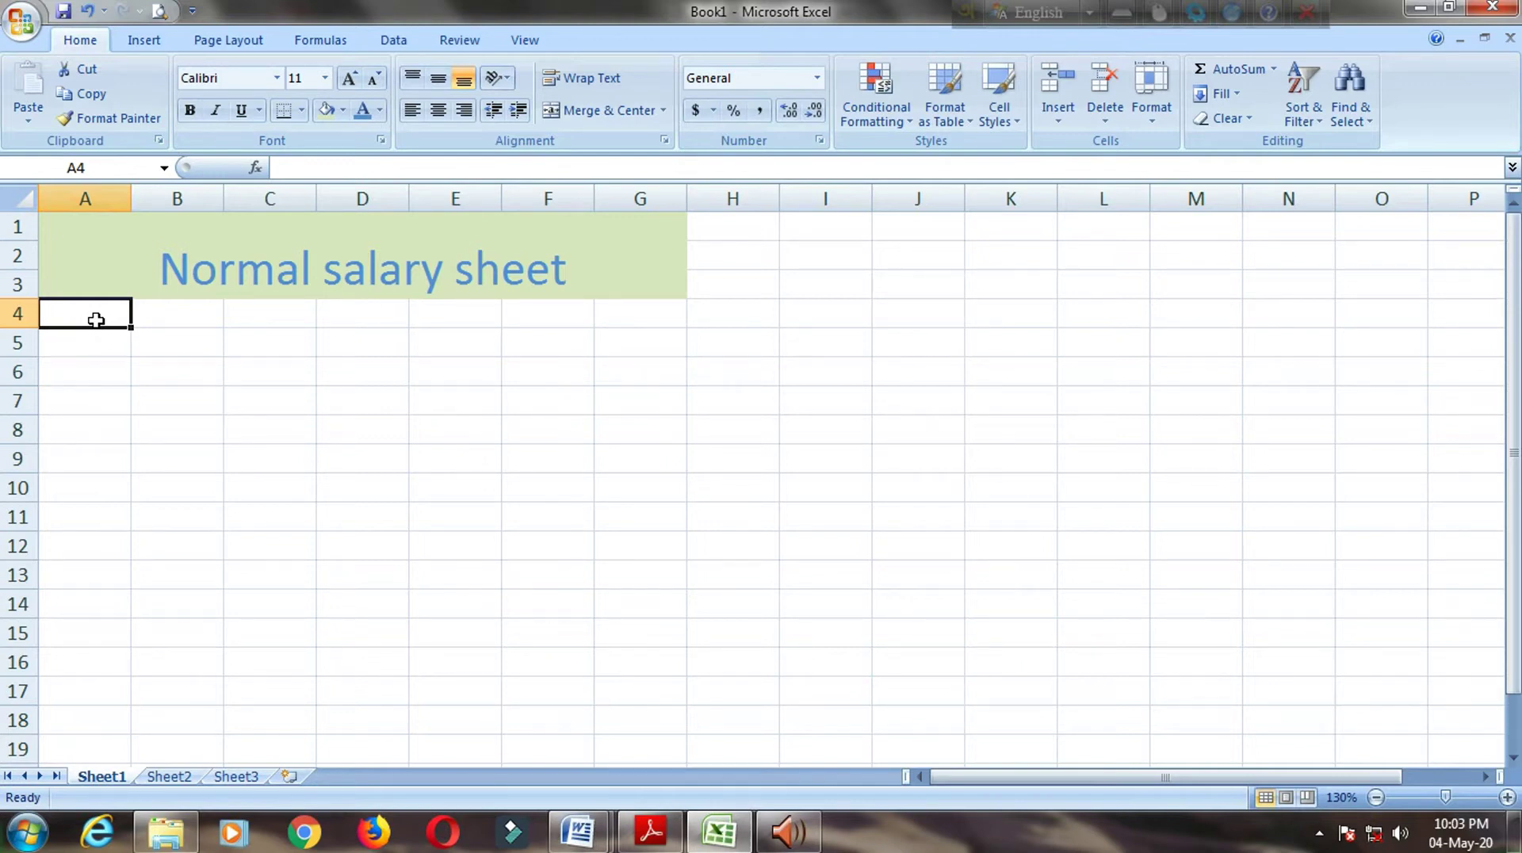
{"action": "type", "text": "SL"}
{"action": "key", "text": "Tab"}
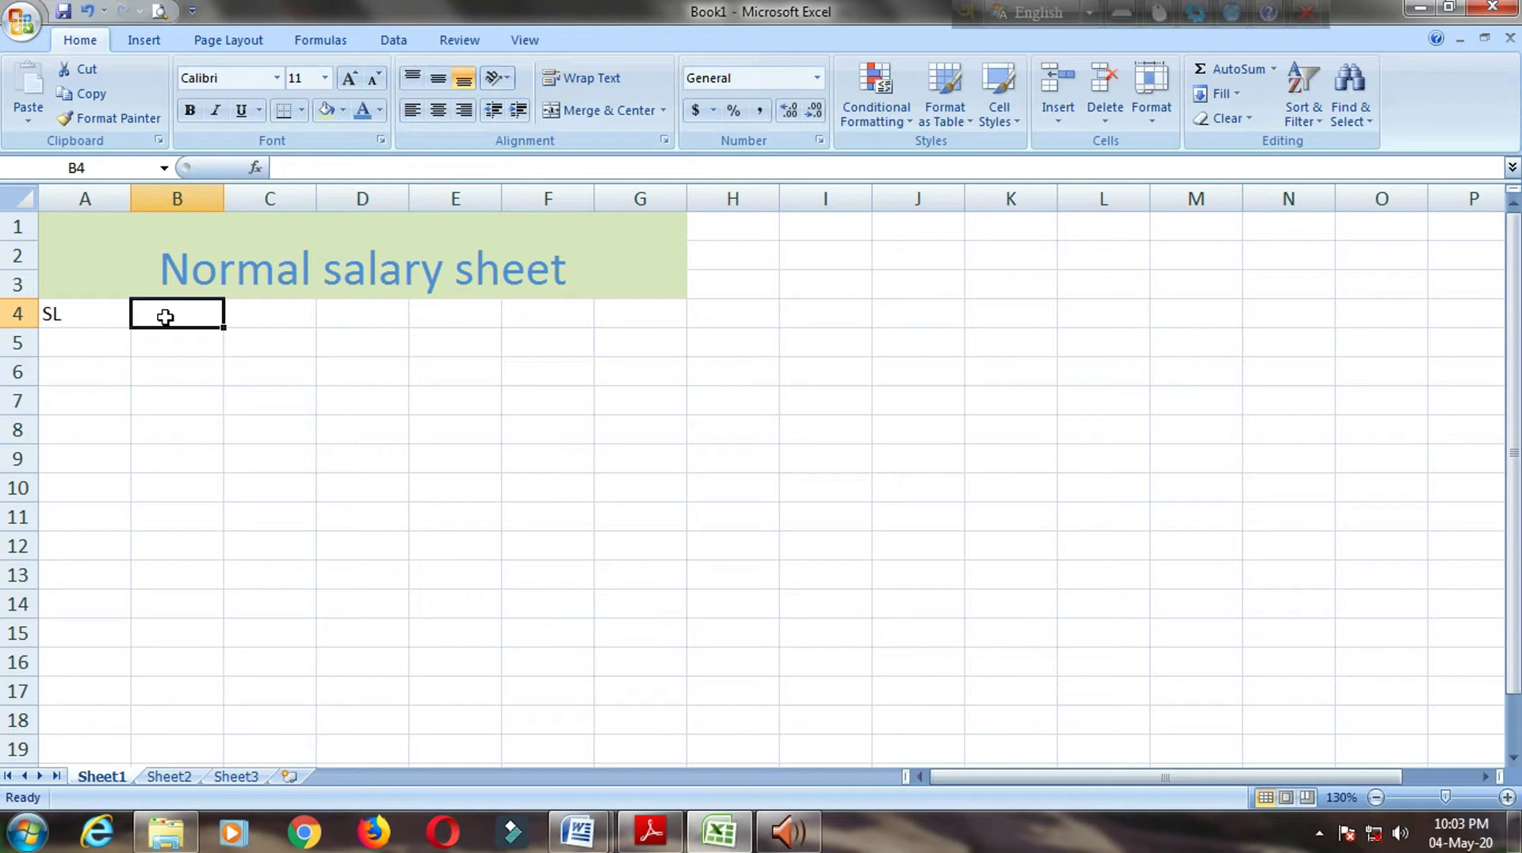
{"action": "type", "text": "NAME"}
{"action": "key", "text": "Tab"}
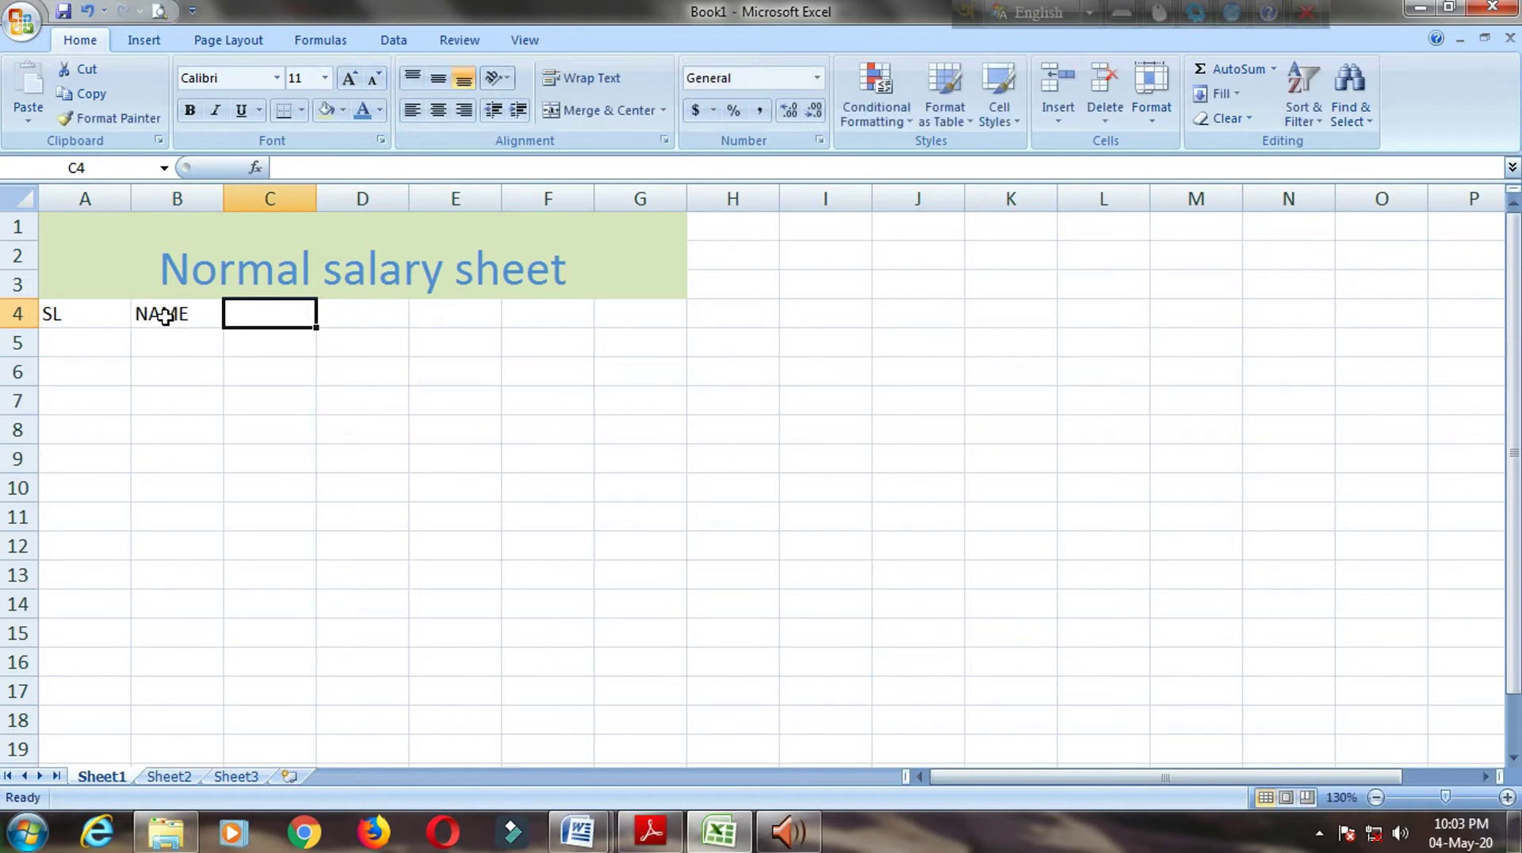
{"action": "type", "text": "BASI"}
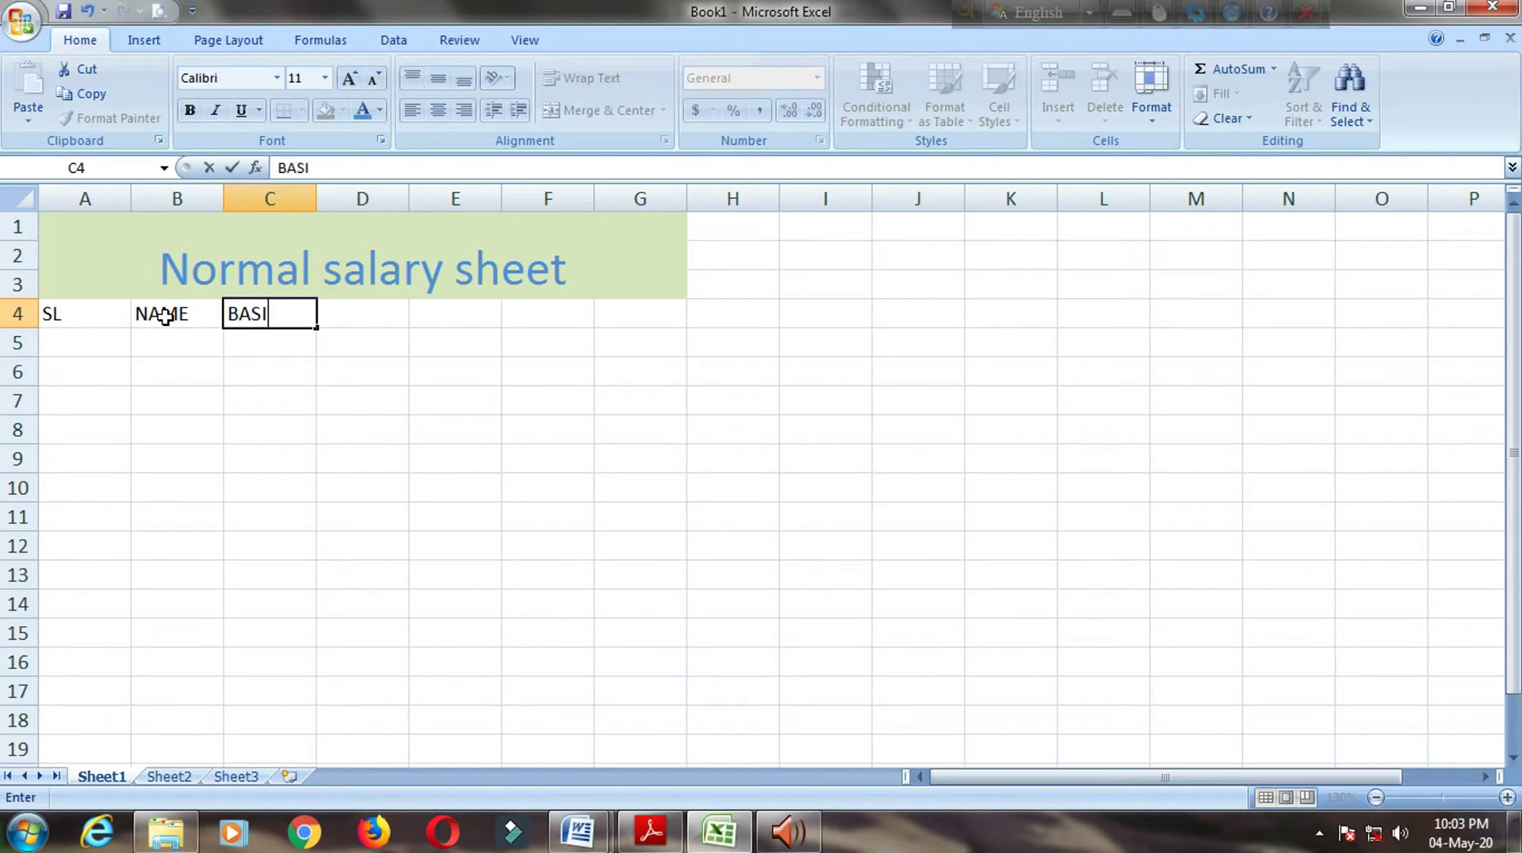
{"action": "type", "text": "X"}
{"action": "key", "text": "BackSpace"}
{"action": "type", "text": "C"}
{"action": "key", "text": "Tab"}
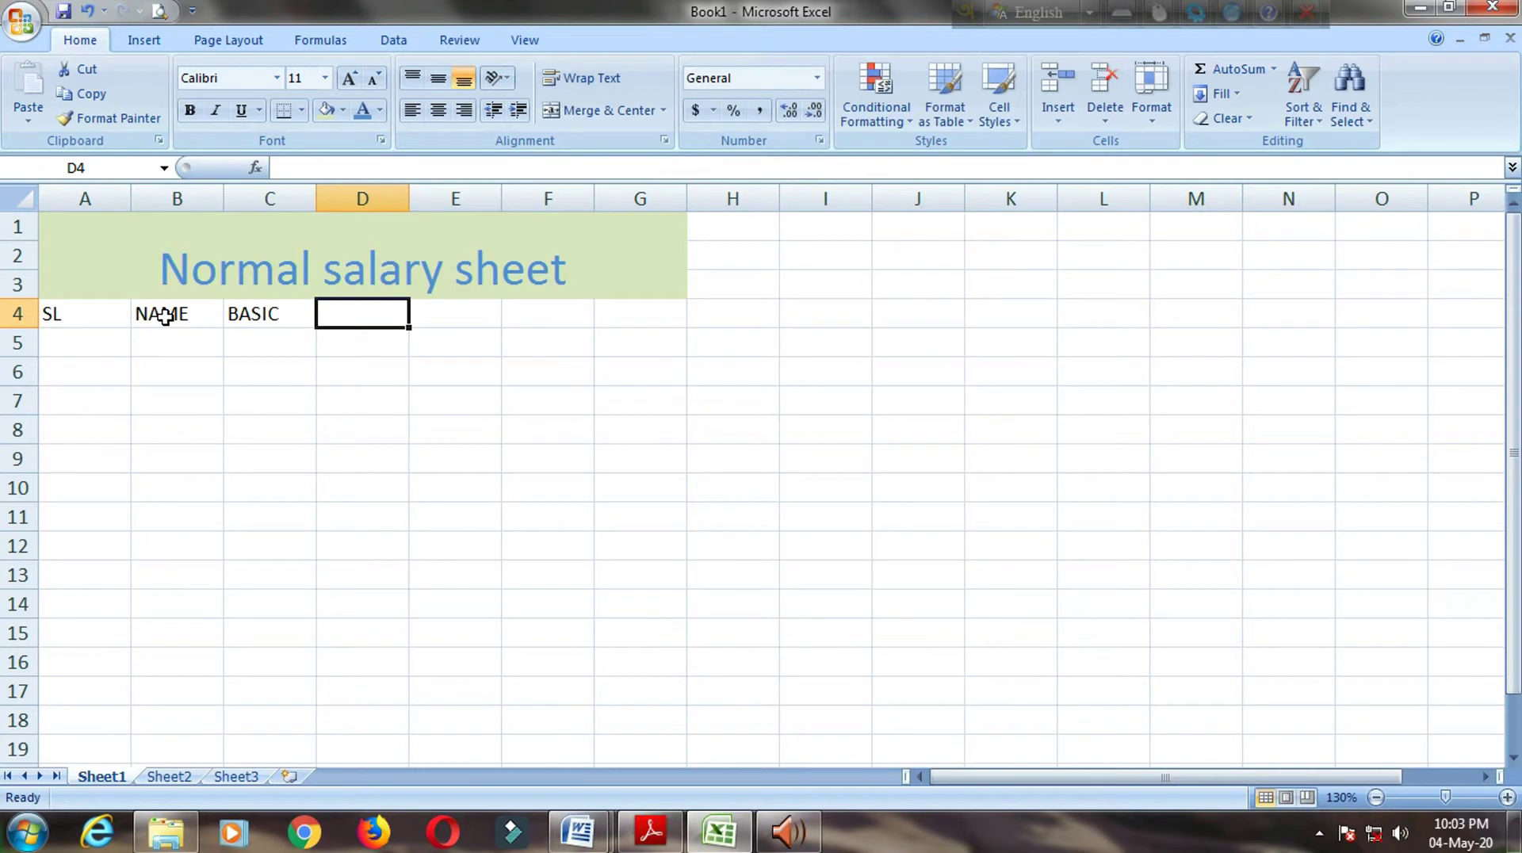
Step: Add the headers HR, MP, CP and TOTAL SALARY in D4:G4
{"action": "type", "text": "H"}
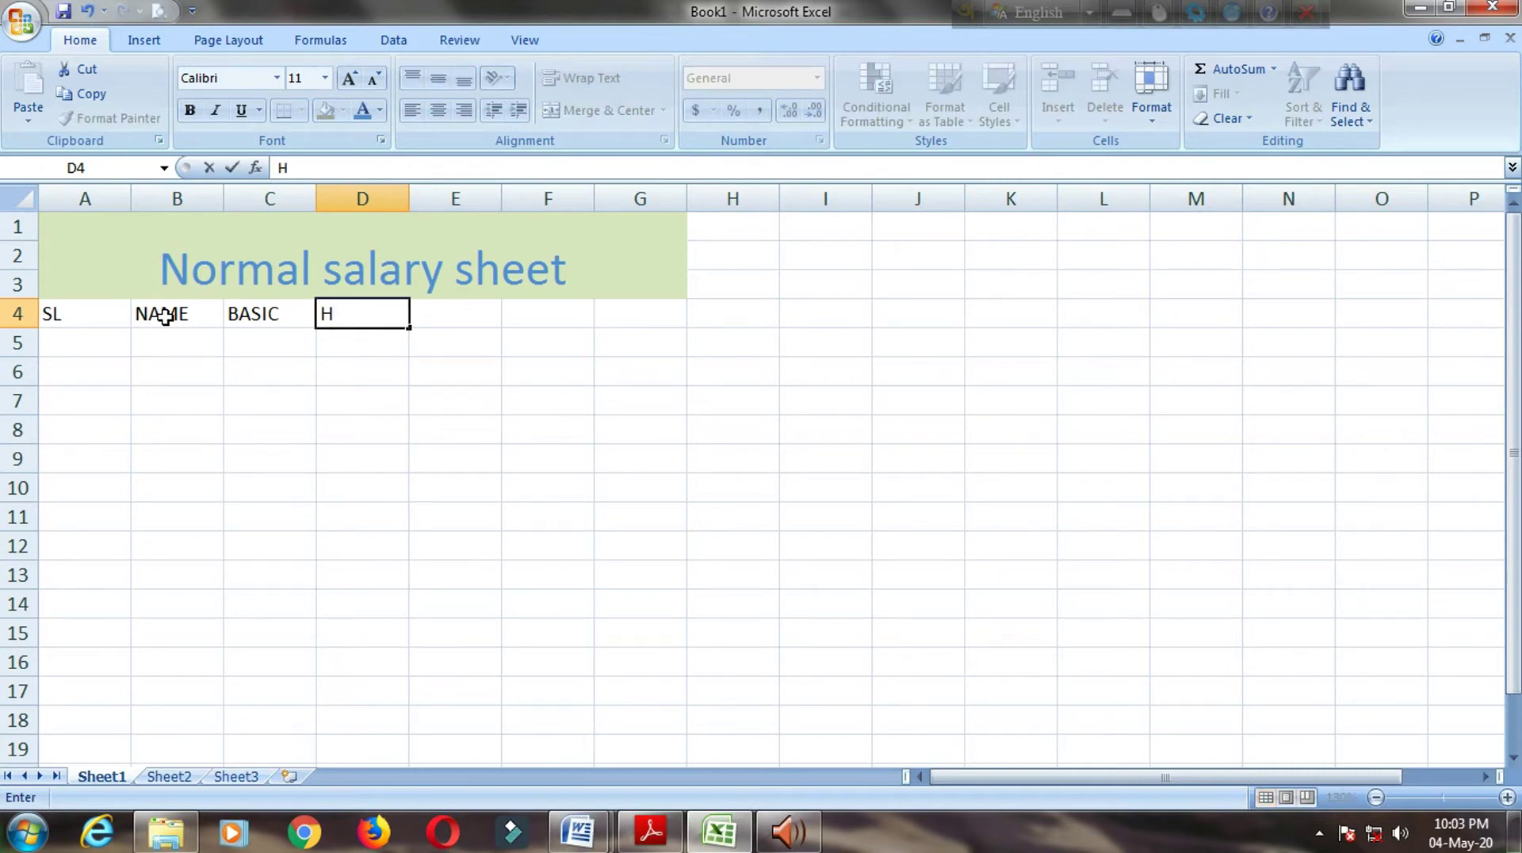
{"action": "type", "text": "R"}
{"action": "key", "text": "Tab"}
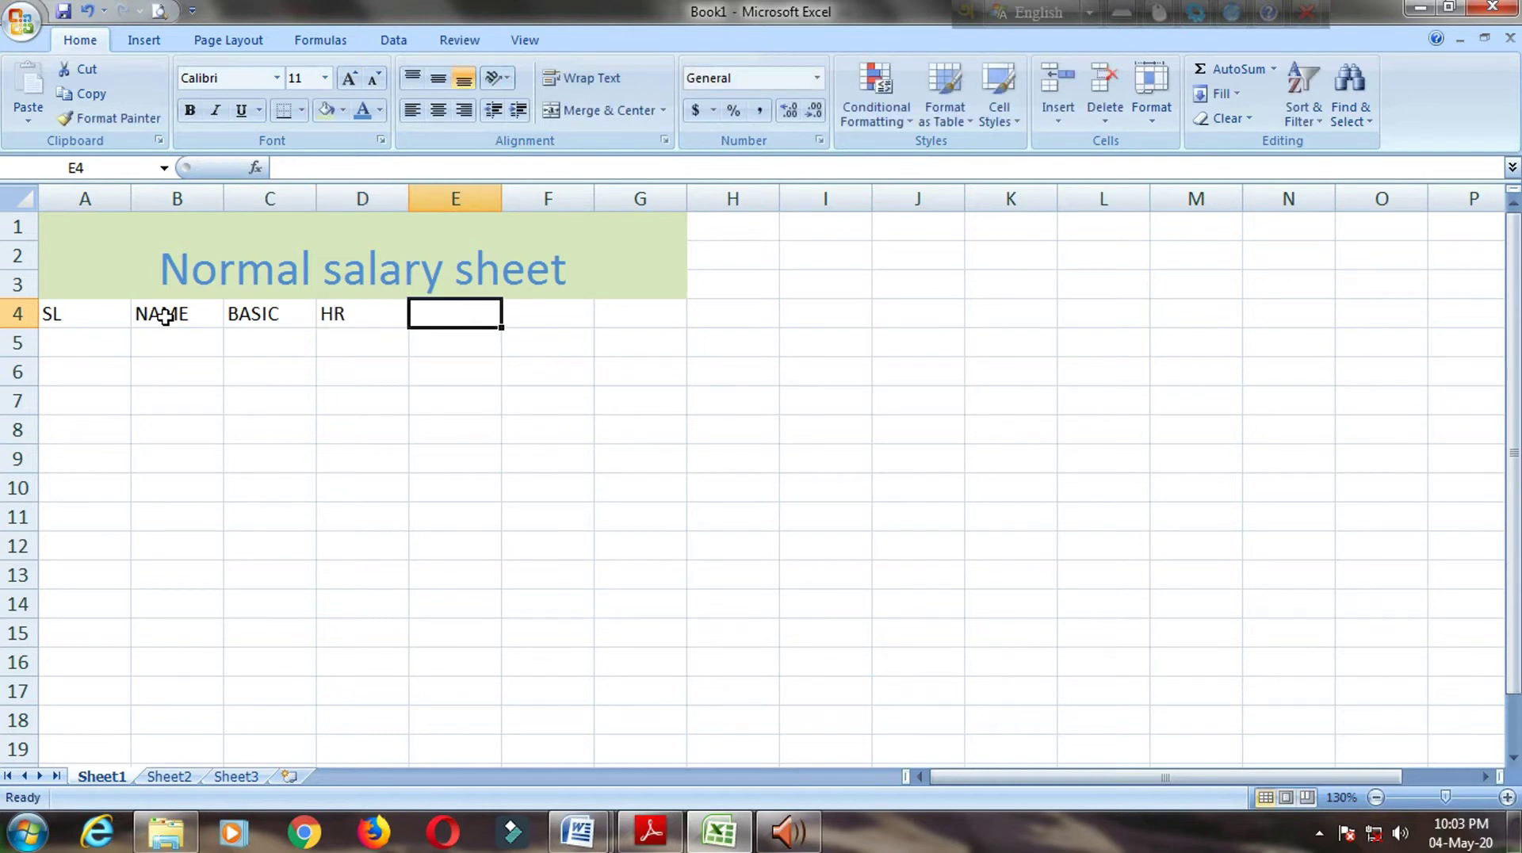
{"action": "type", "text": "MP"}
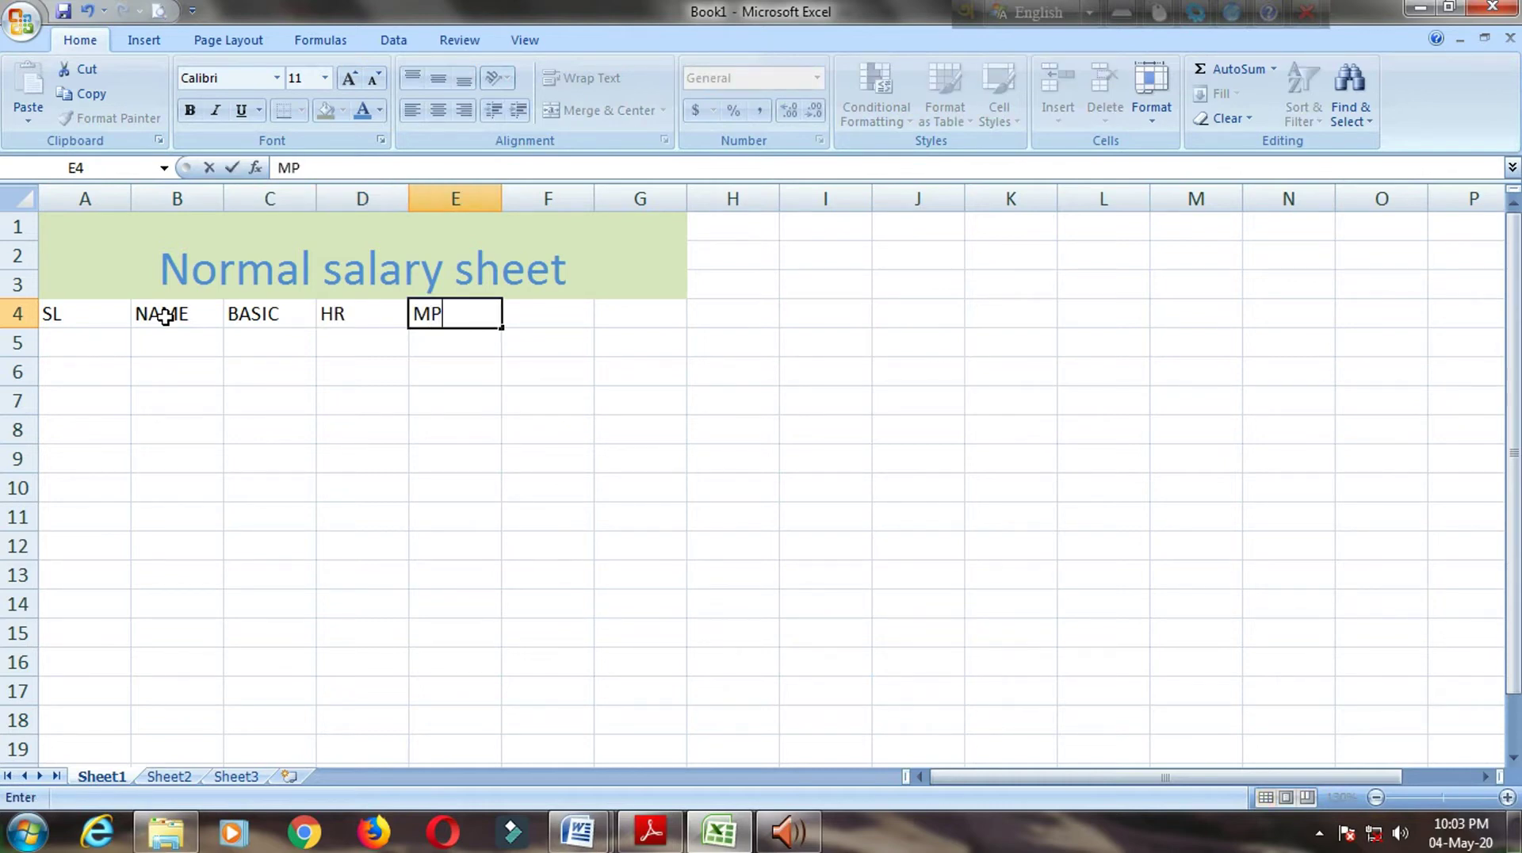
{"action": "key", "text": "Tab"}
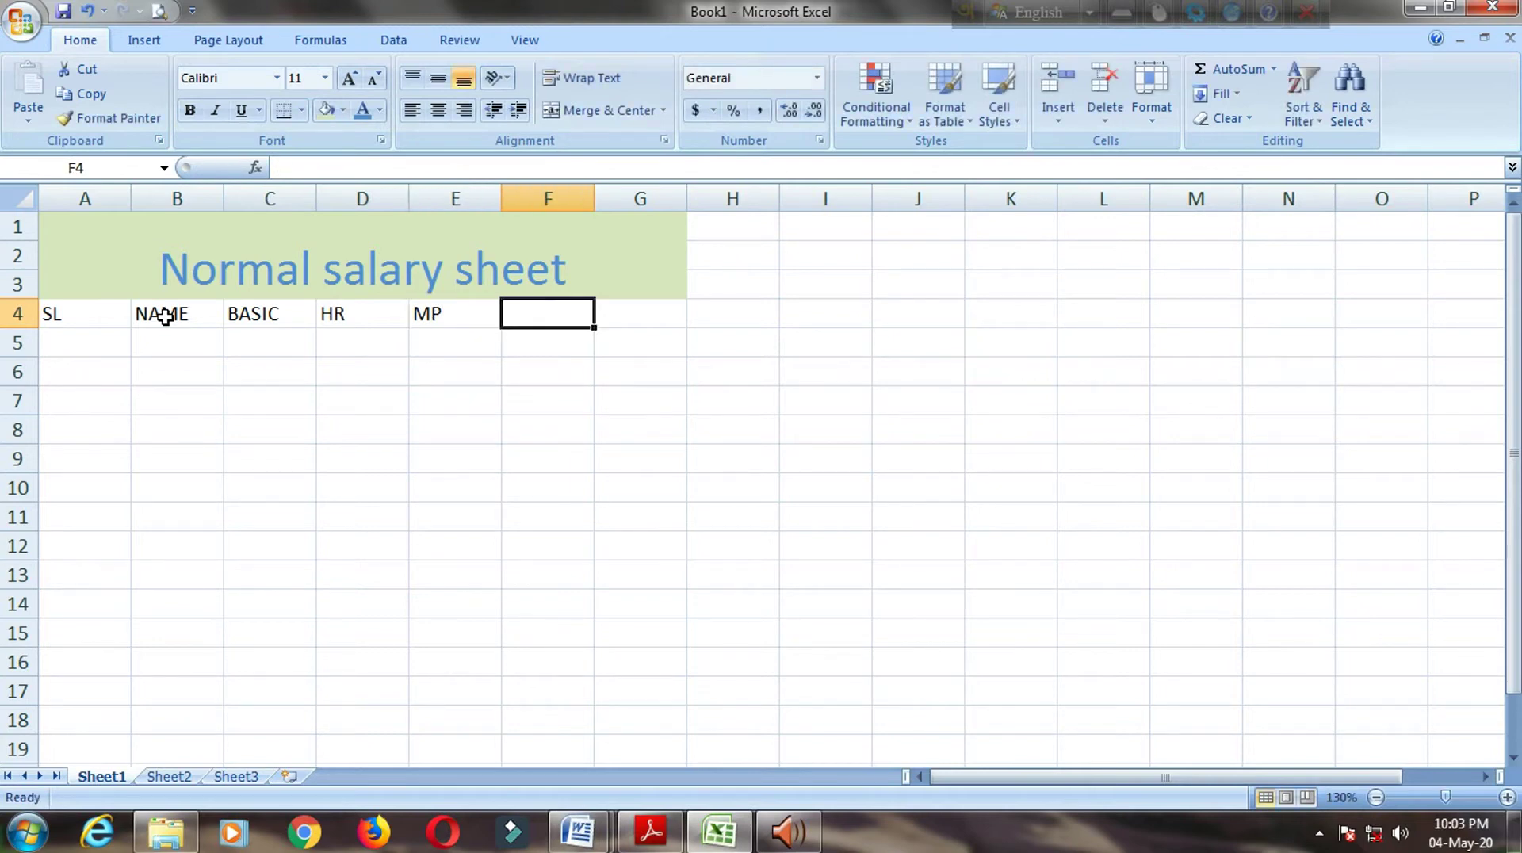
{"action": "type", "text": "CP"}
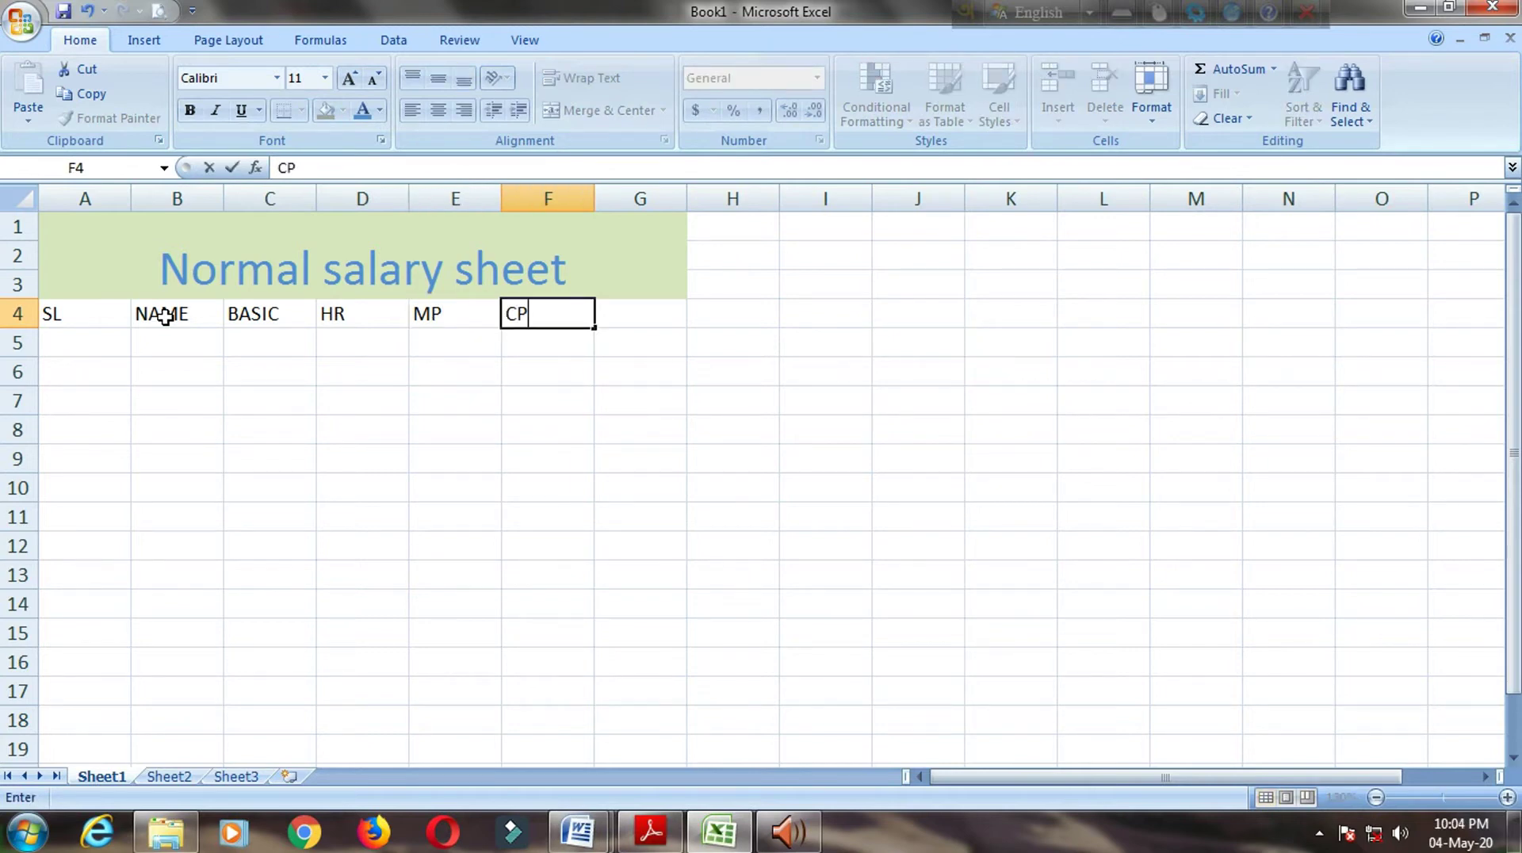
{"action": "key", "text": "Tab"}
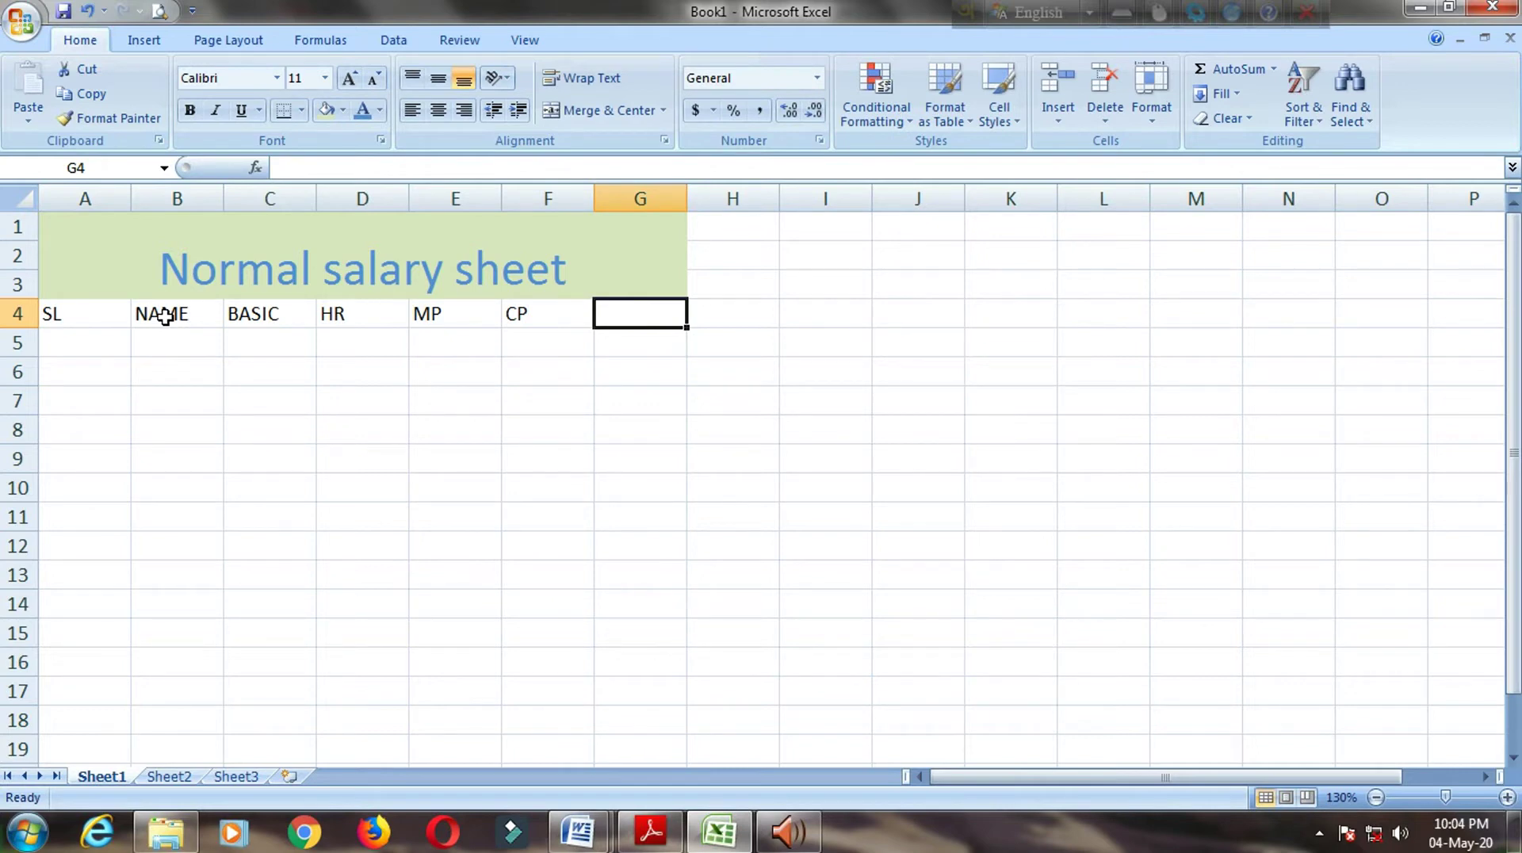
{"action": "type", "text": "TOTAT"}
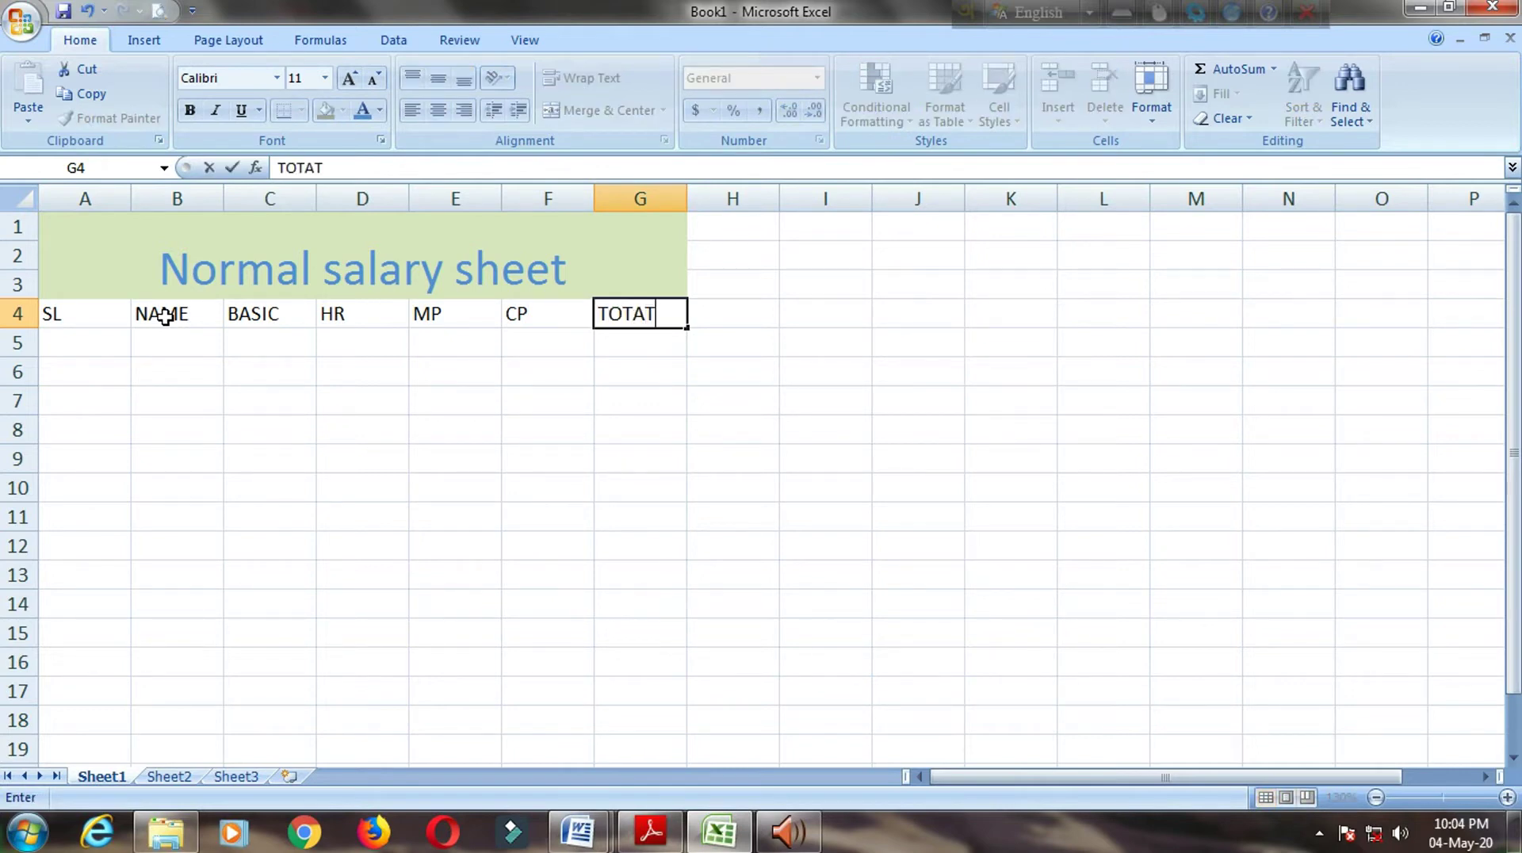
{"action": "key", "text": "BackSpace"}
{"action": "type", "text": "L "}
{"action": "type", "text": "SALA"}
{"action": "type", "text": "RY"}
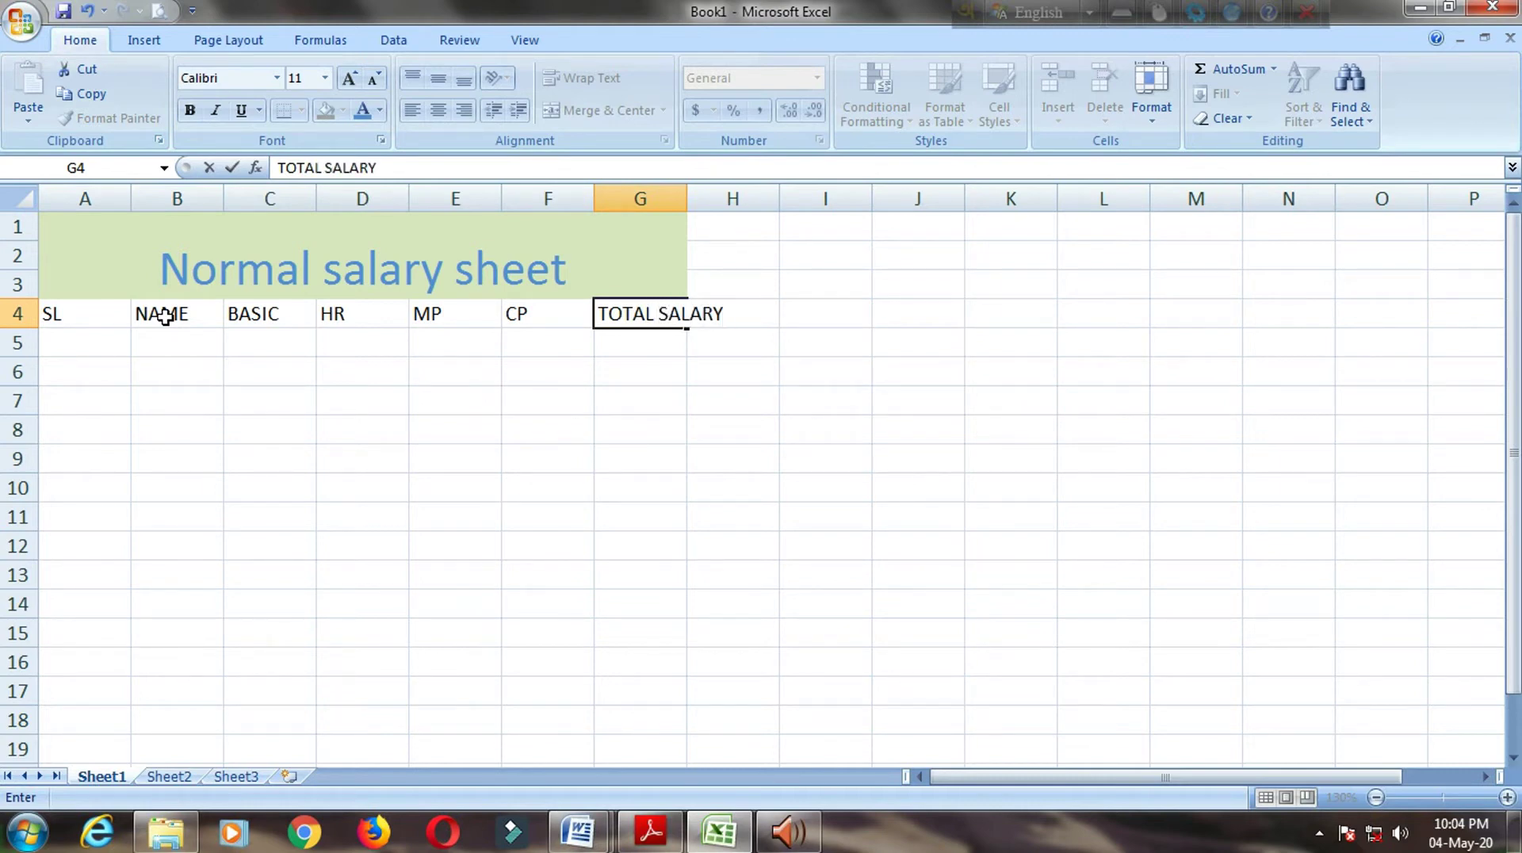
{"action": "left_click", "coordinate": [611, 438]}
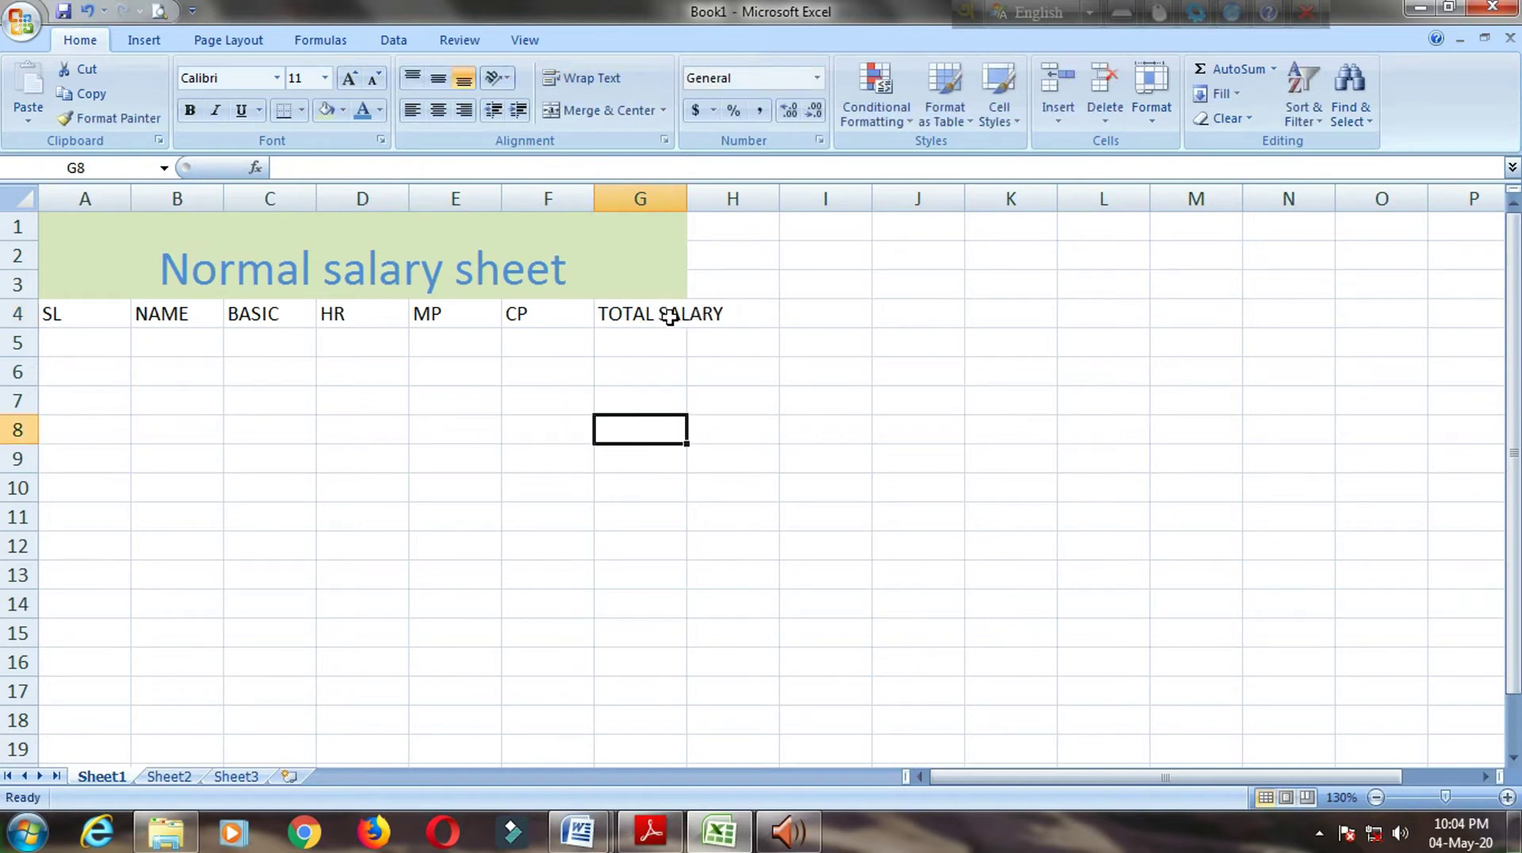
Step: Wrap the TOTAL SALARY header in G4 onto two lines
{"action": "left_click", "coordinate": [655, 316]}
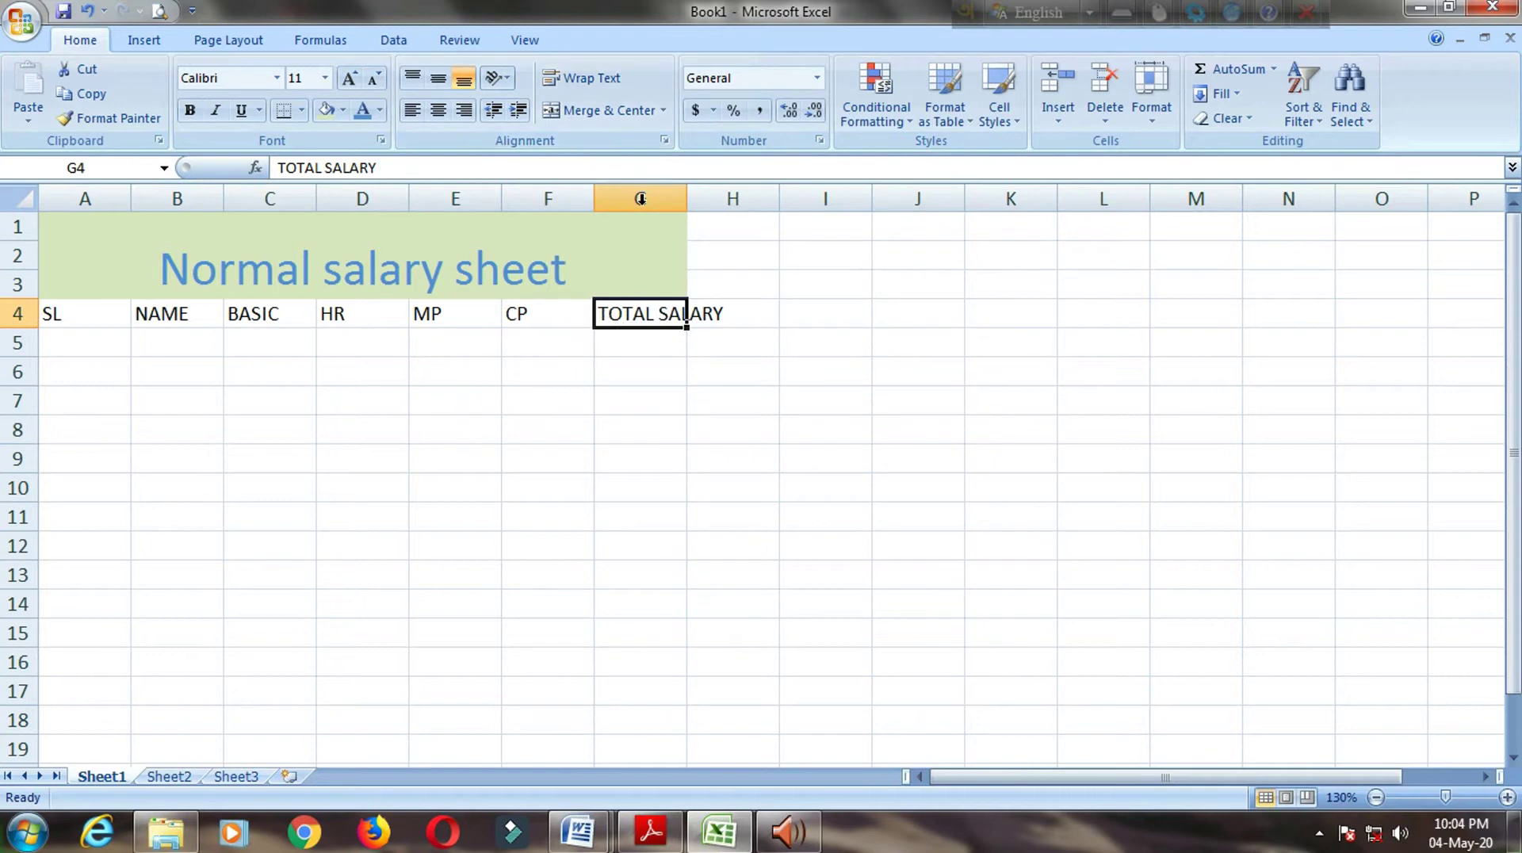
{"action": "left_click", "coordinate": [589, 79]}
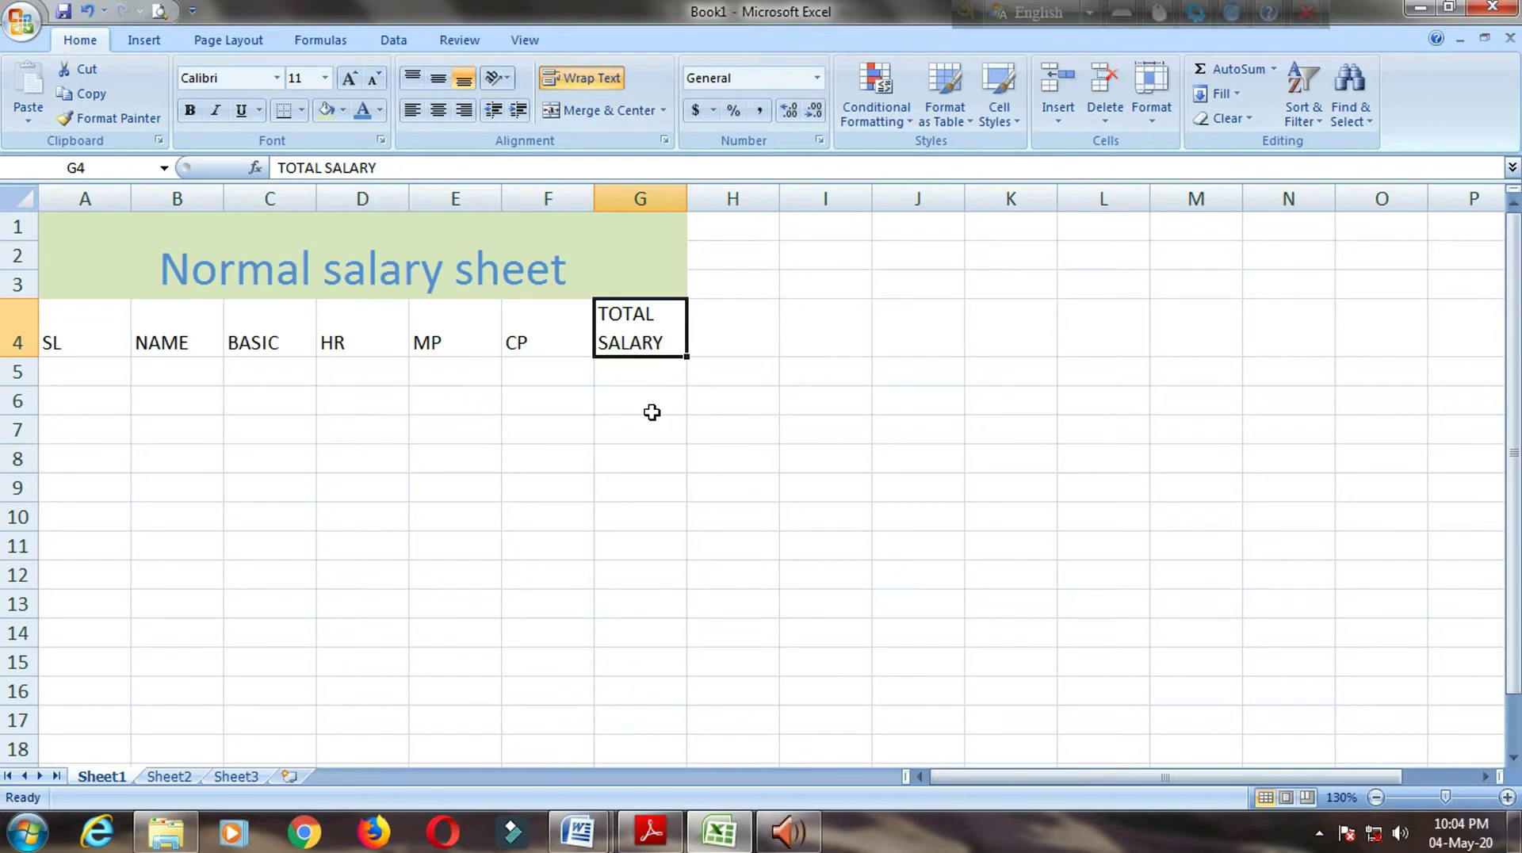
{"action": "left_click", "coordinate": [87, 376]}
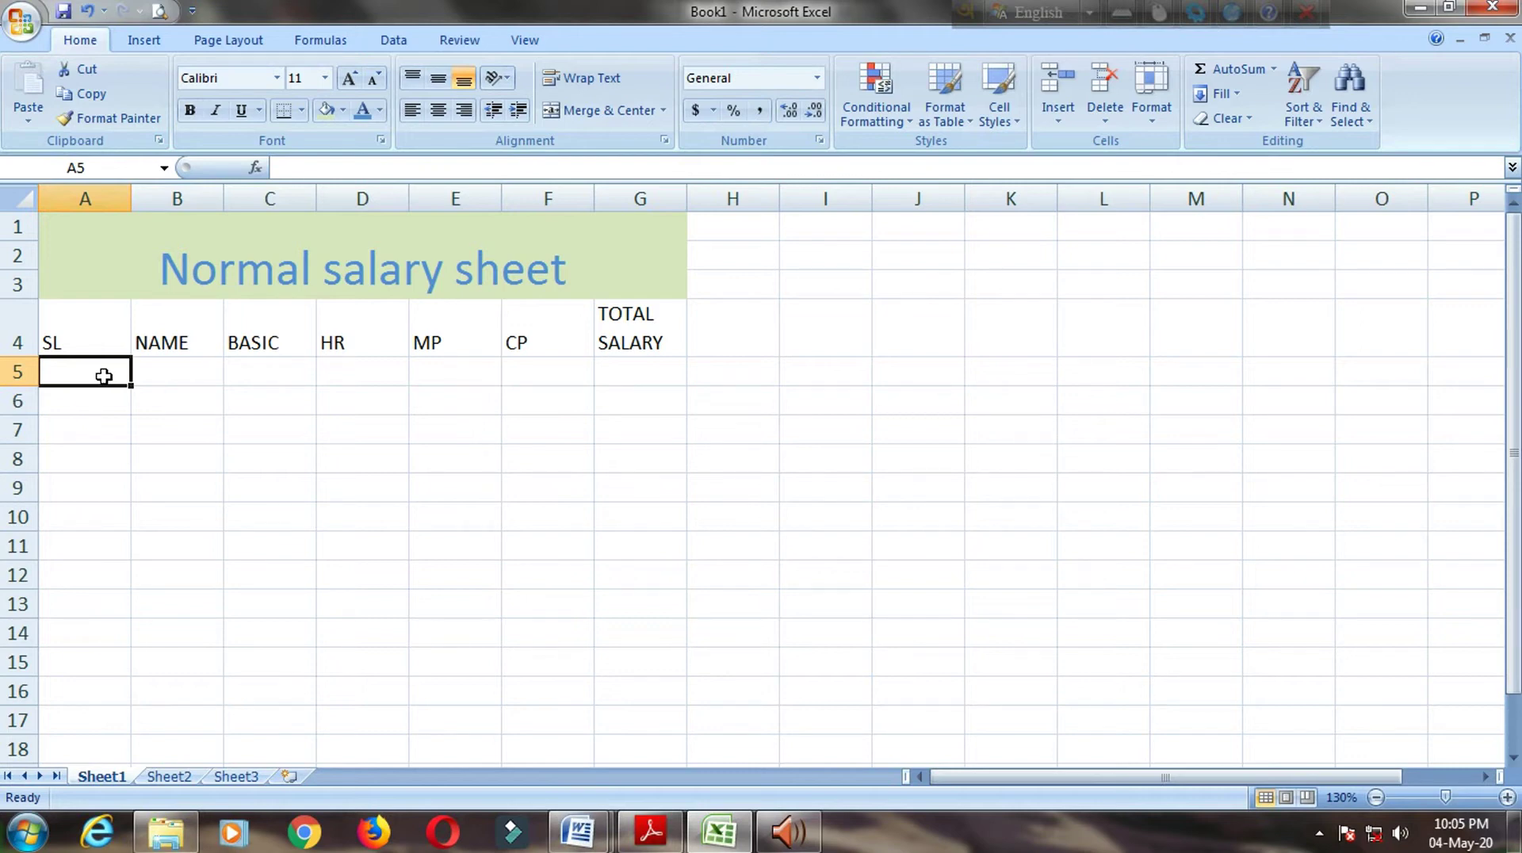
Step: Enter 1 and 2 in A5:A6 and extend the sequence down column A
{"action": "type", "text": "1"}
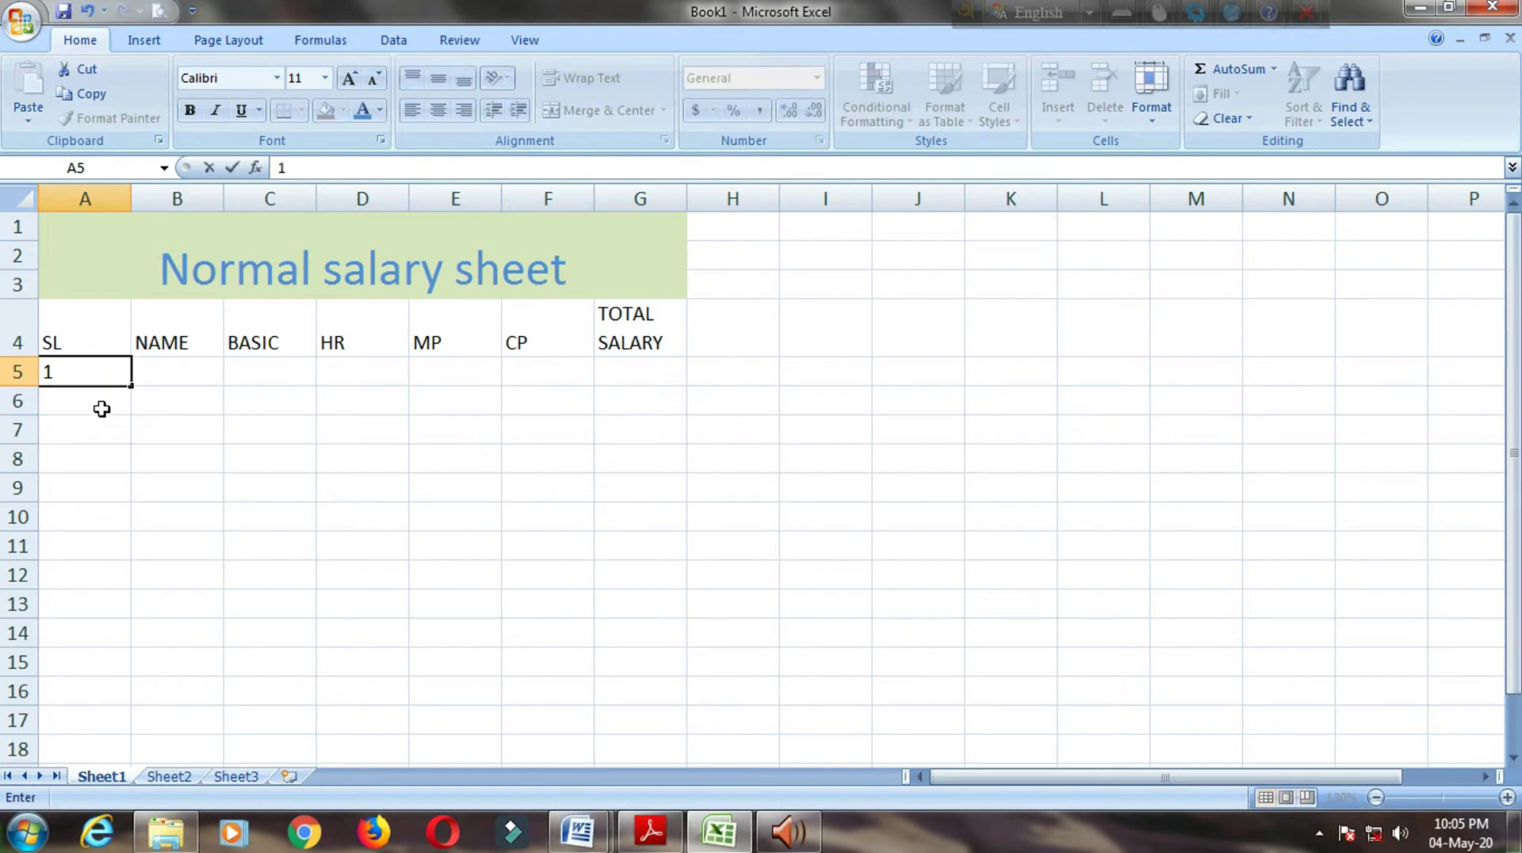
{"action": "left_click", "coordinate": [103, 404]}
{"action": "type", "text": "2"}
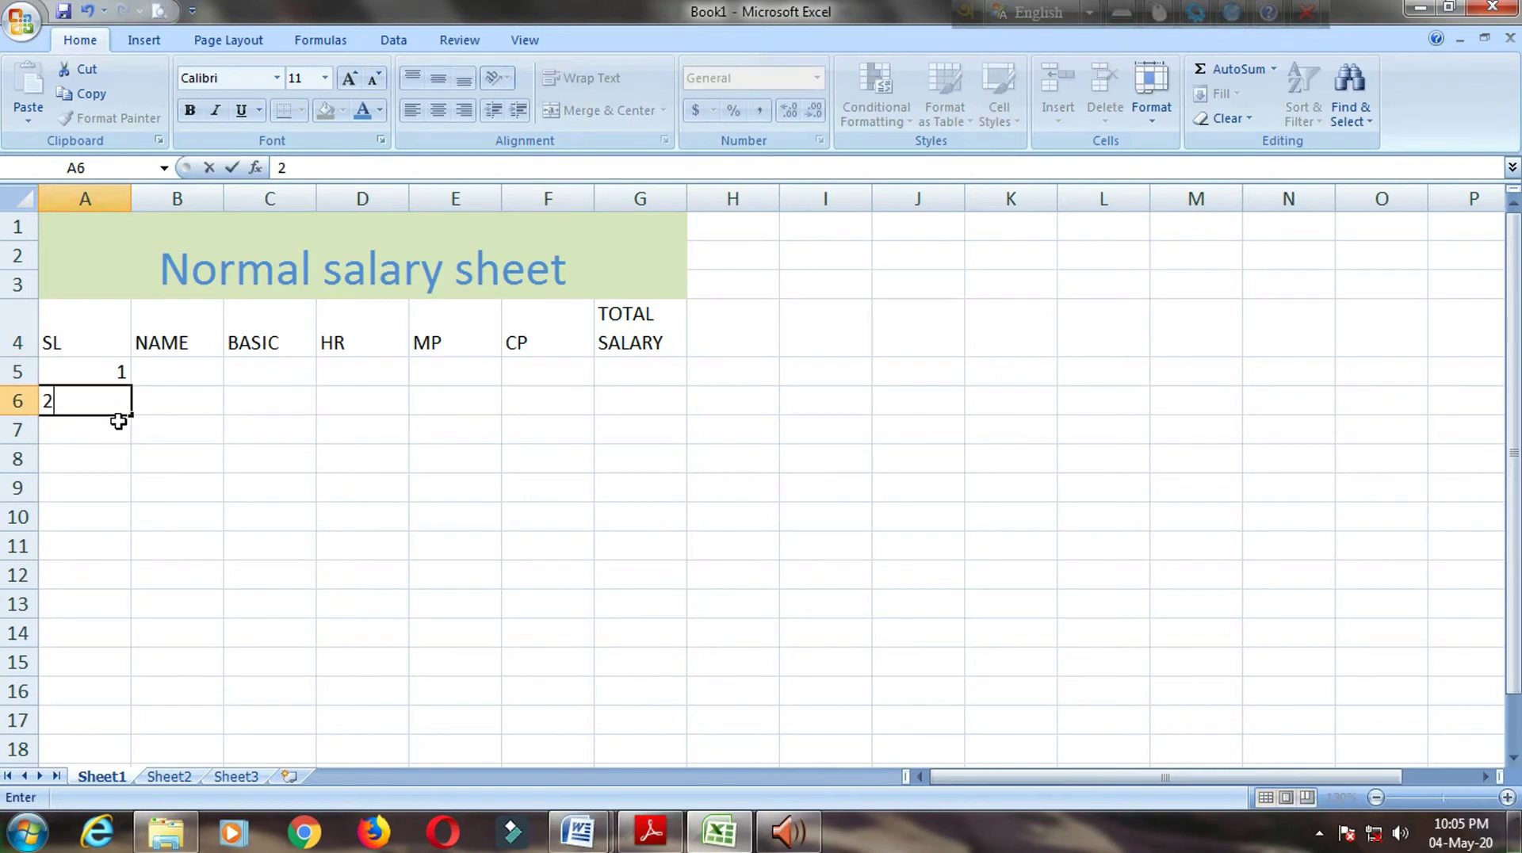
{"action": "type", "text": "1"}
{"action": "key", "text": "BackSpace"}
{"action": "left_click", "coordinate": [117, 374]}
{"action": "left_click_drag", "start_coordinate": [116, 375], "coordinate": [117, 400]}
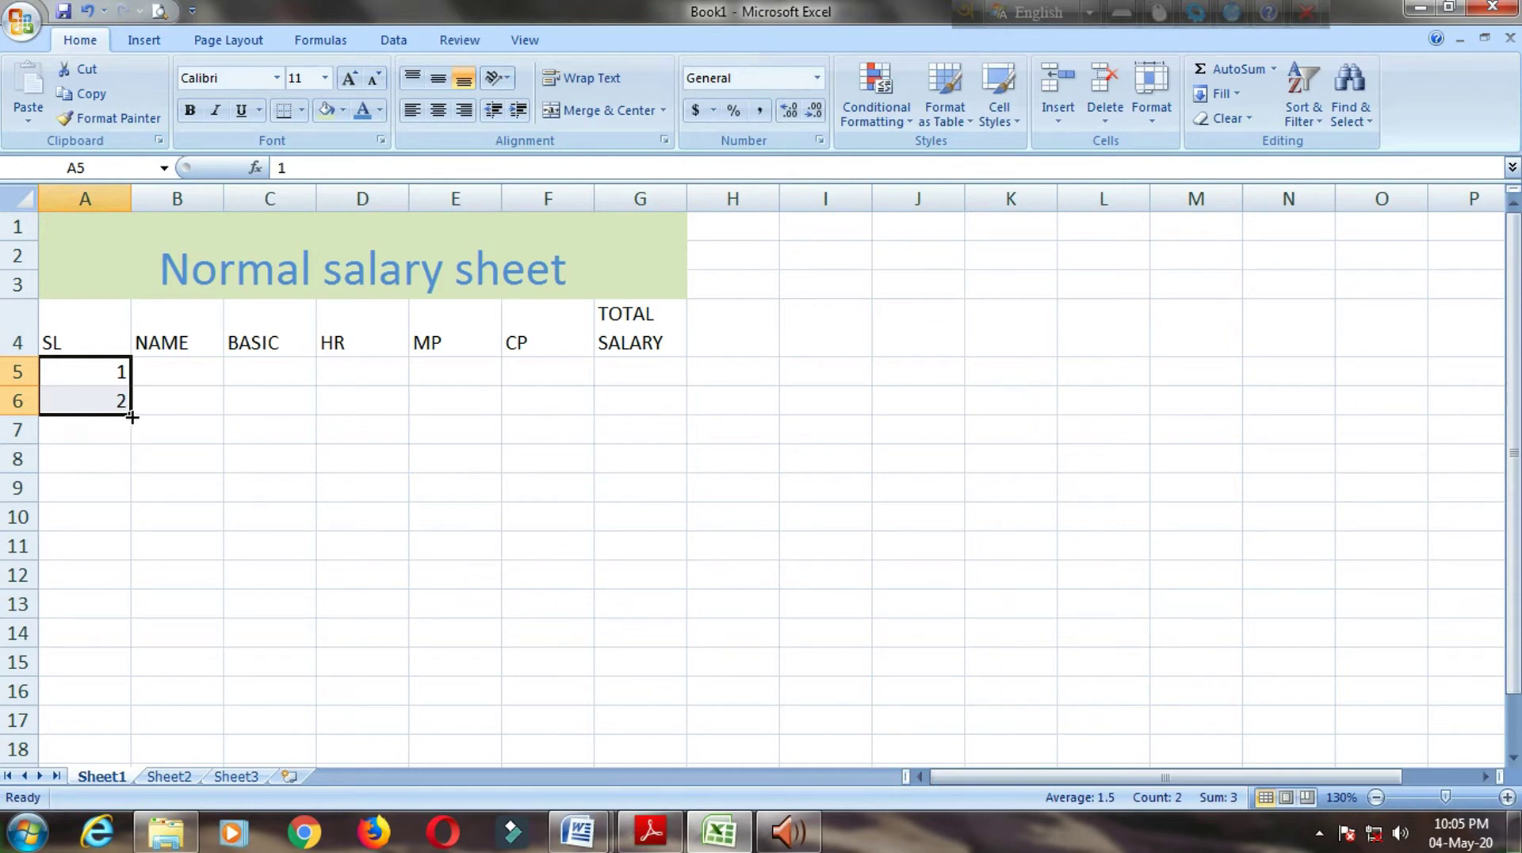
{"action": "left_click_drag", "start_coordinate": [131, 416], "coordinate": [110, 551]}
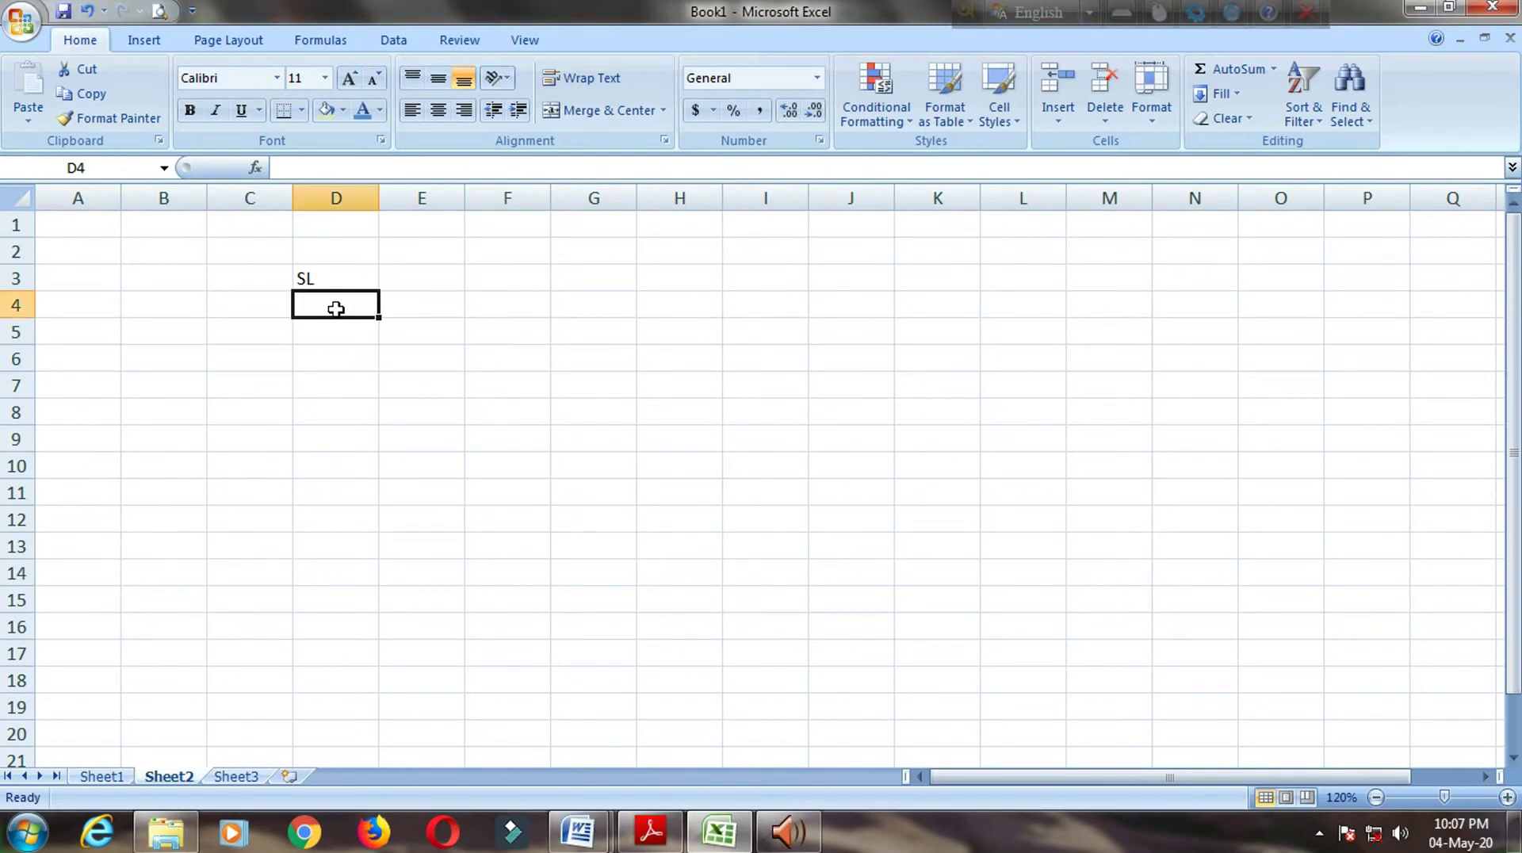
Step: On Sheet2, fill D4:D14 with the series 1 to 11 via Fill Series
{"action": "type", "text": "1"}
{"action": "left_click", "coordinate": [405, 386]}
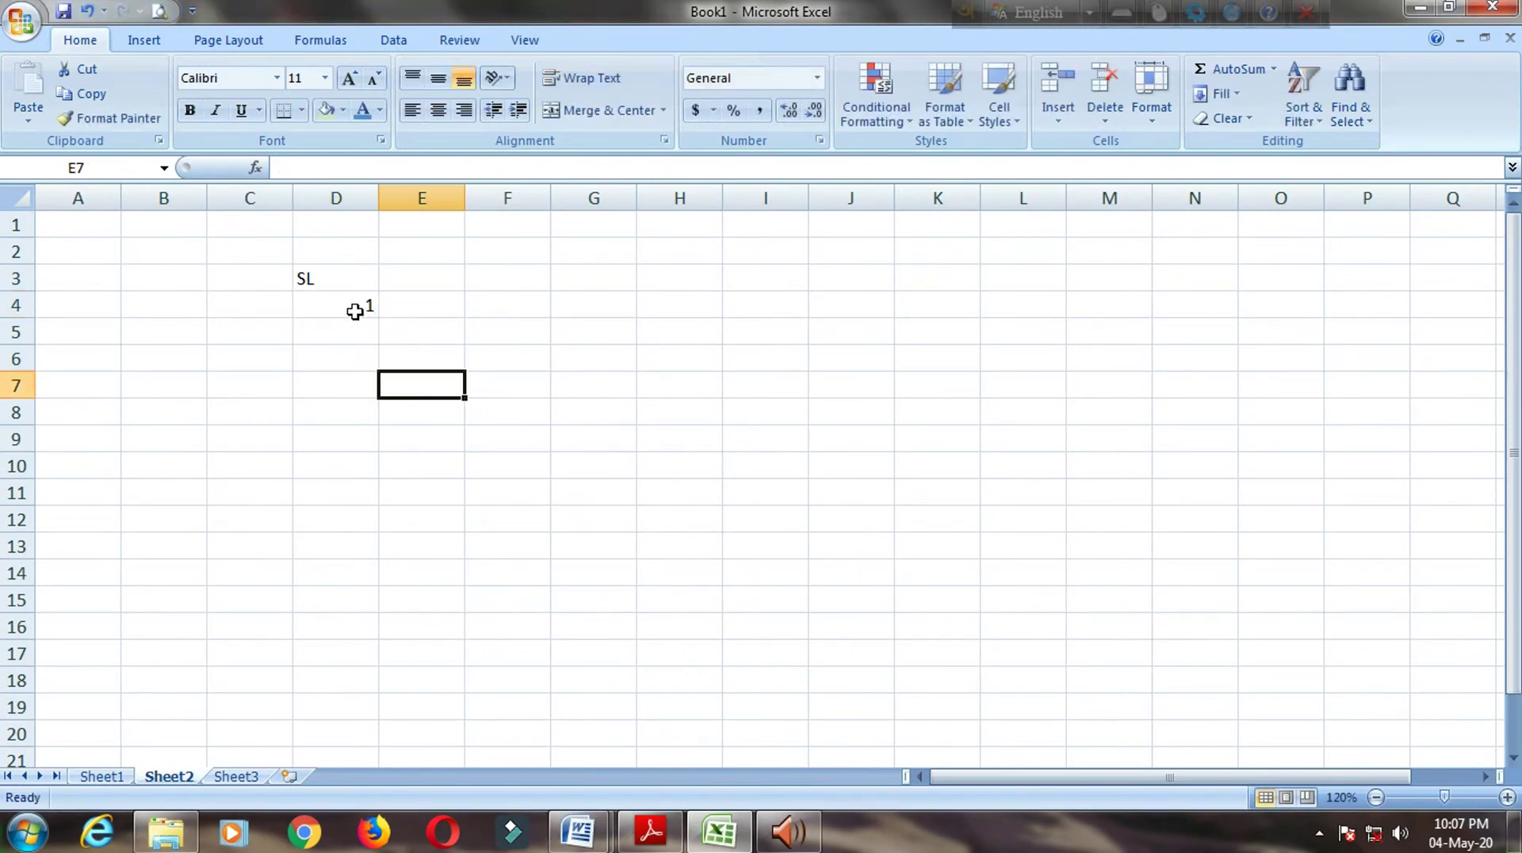
{"action": "left_click", "coordinate": [354, 306]}
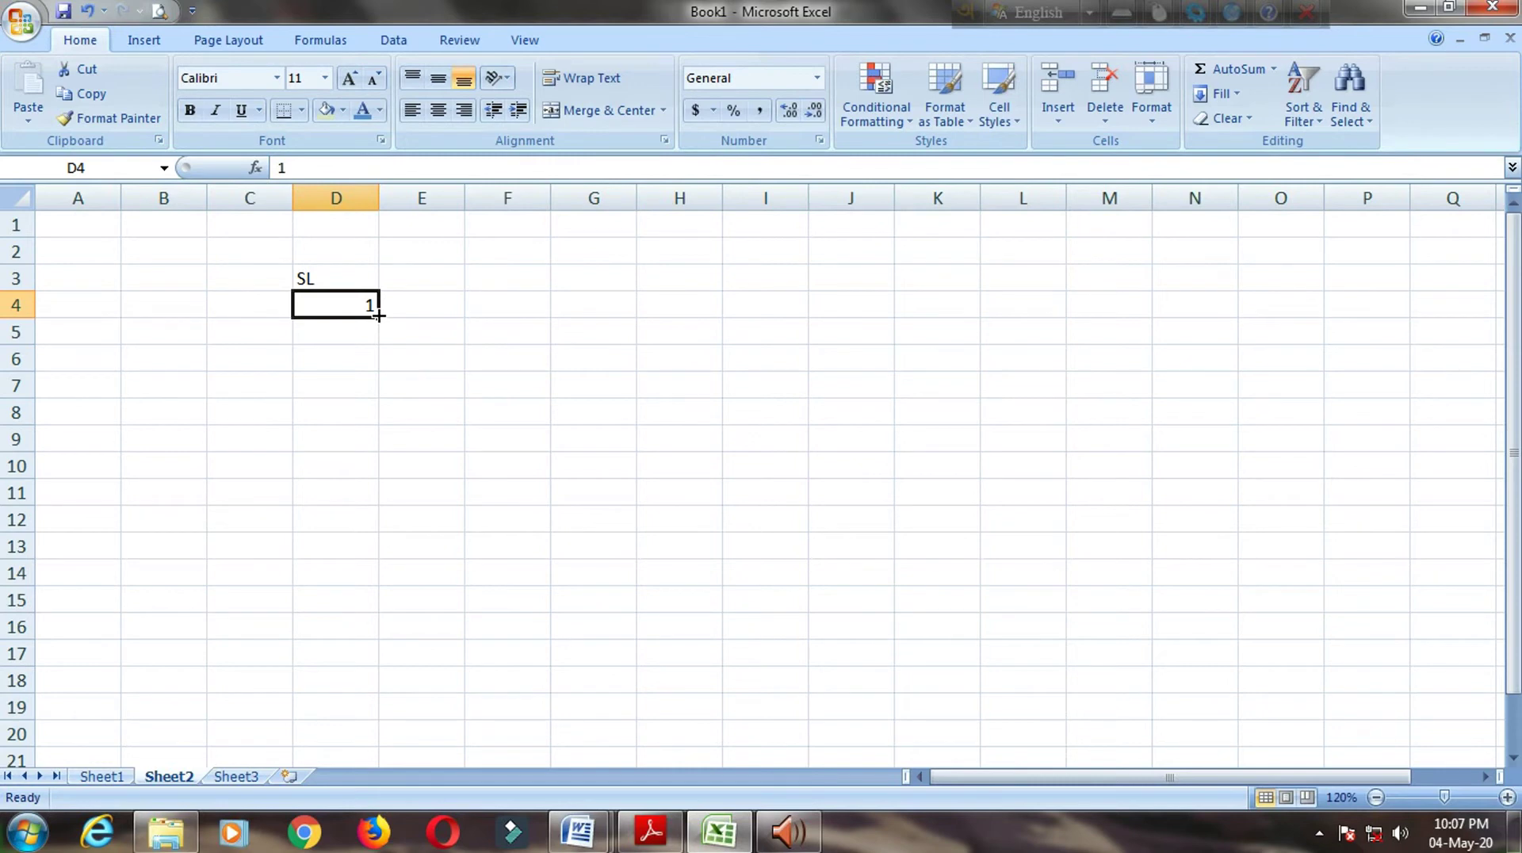
{"action": "left_click_drag", "start_coordinate": [378, 315], "coordinate": [384, 592]}
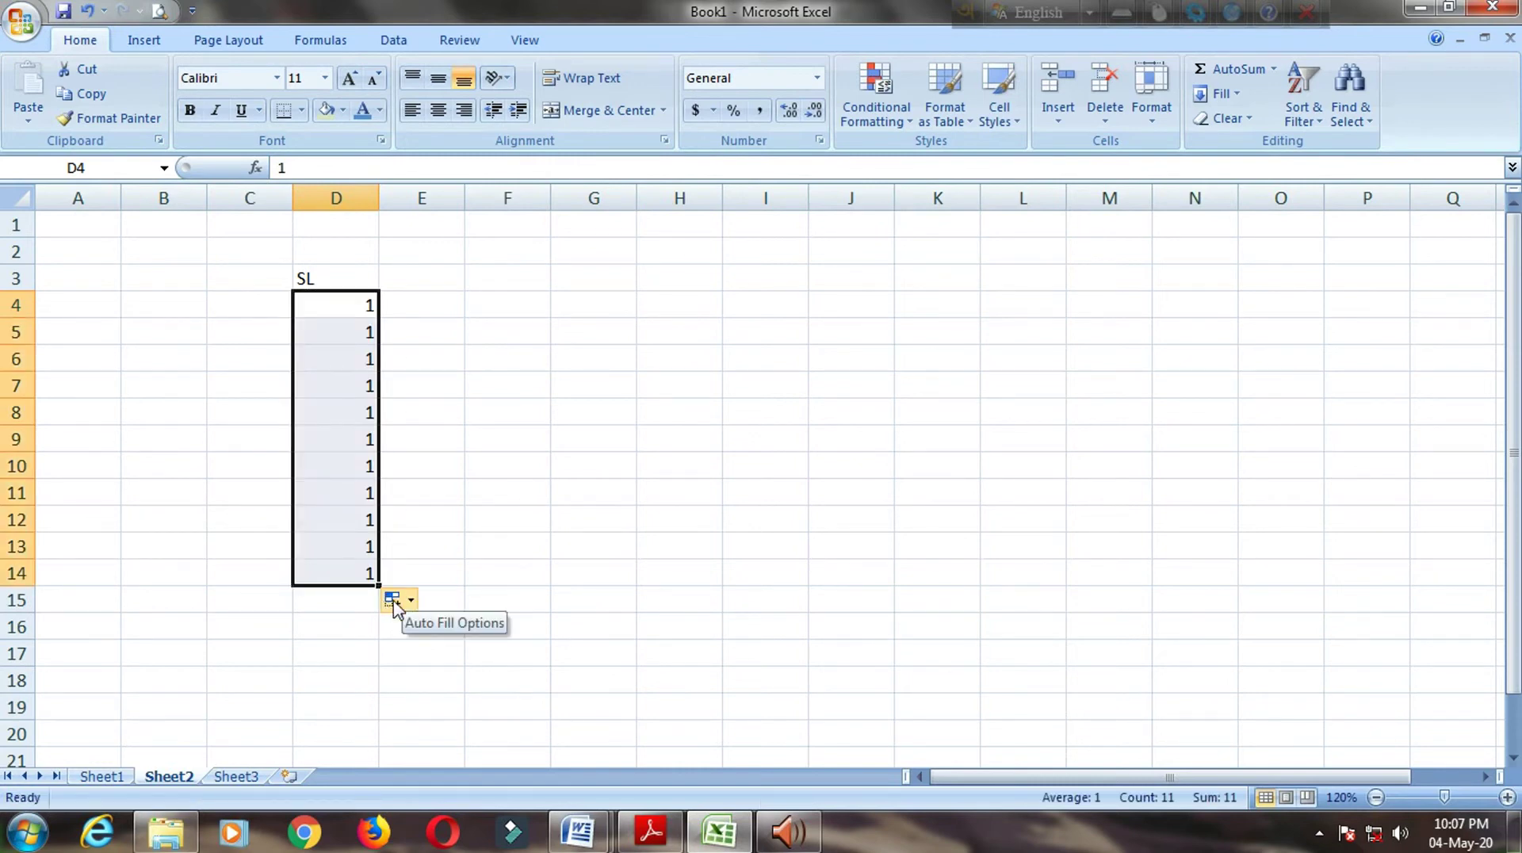
{"action": "left_click", "coordinate": [403, 600]}
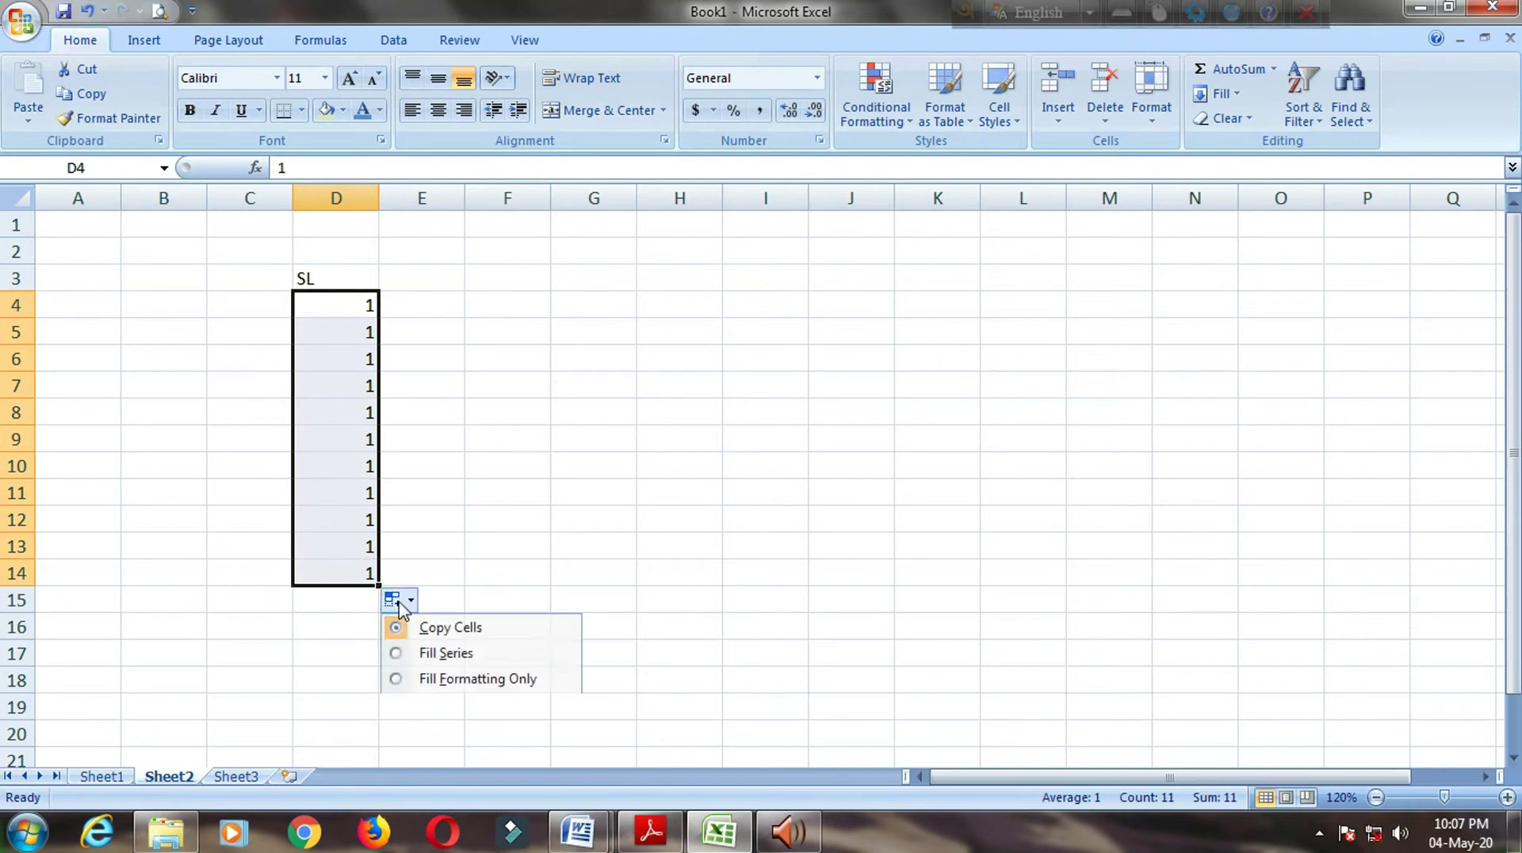
{"action": "left_click", "coordinate": [420, 653]}
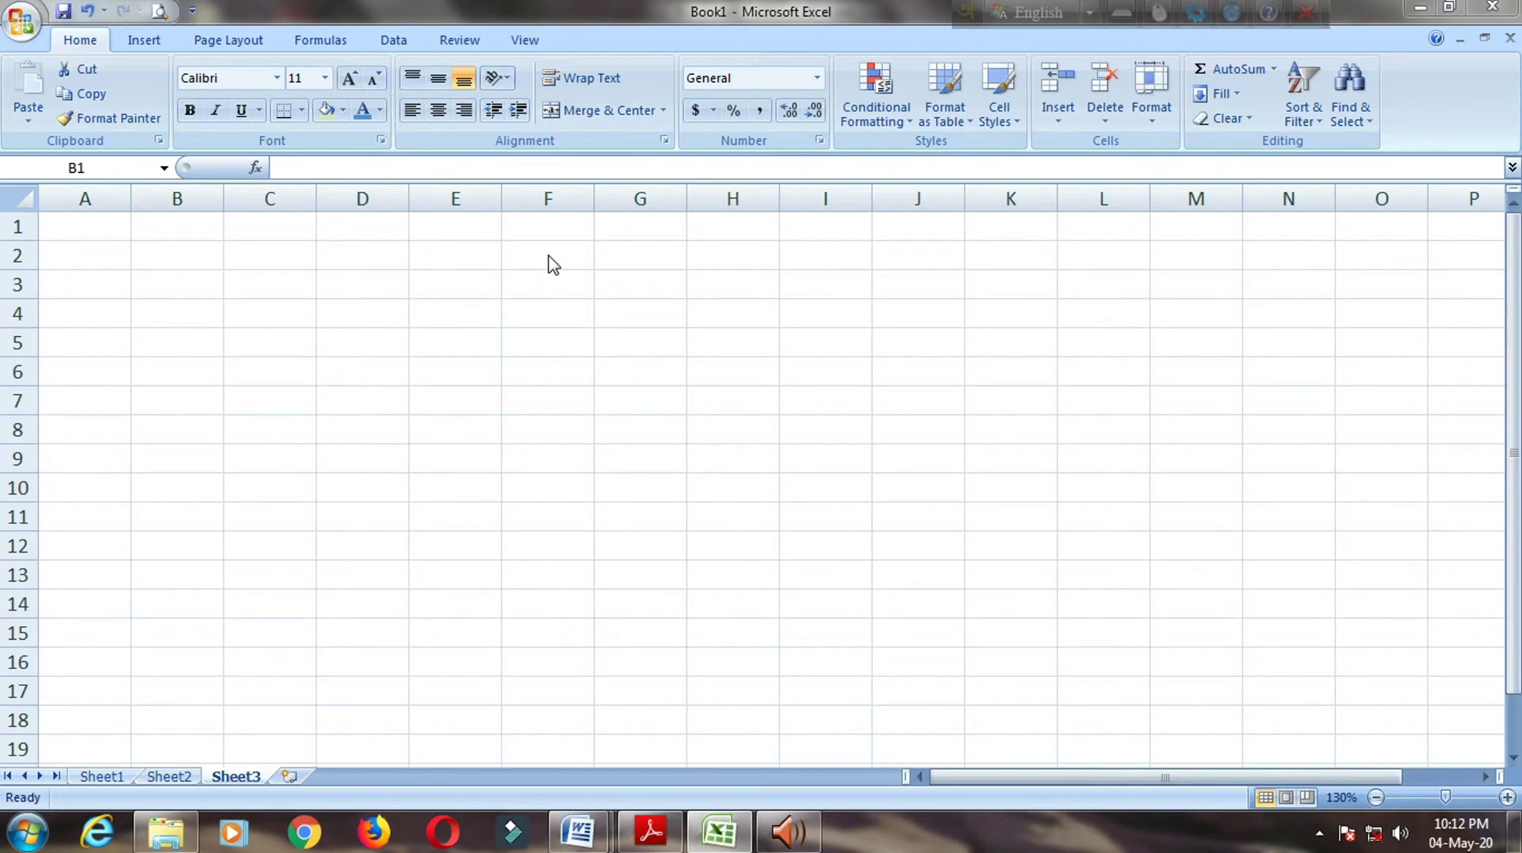
Step: Start F2 at 1 and fill a linear column series, step 1, stopping at 25
{"action": "double_click", "coordinate": [550, 255]}
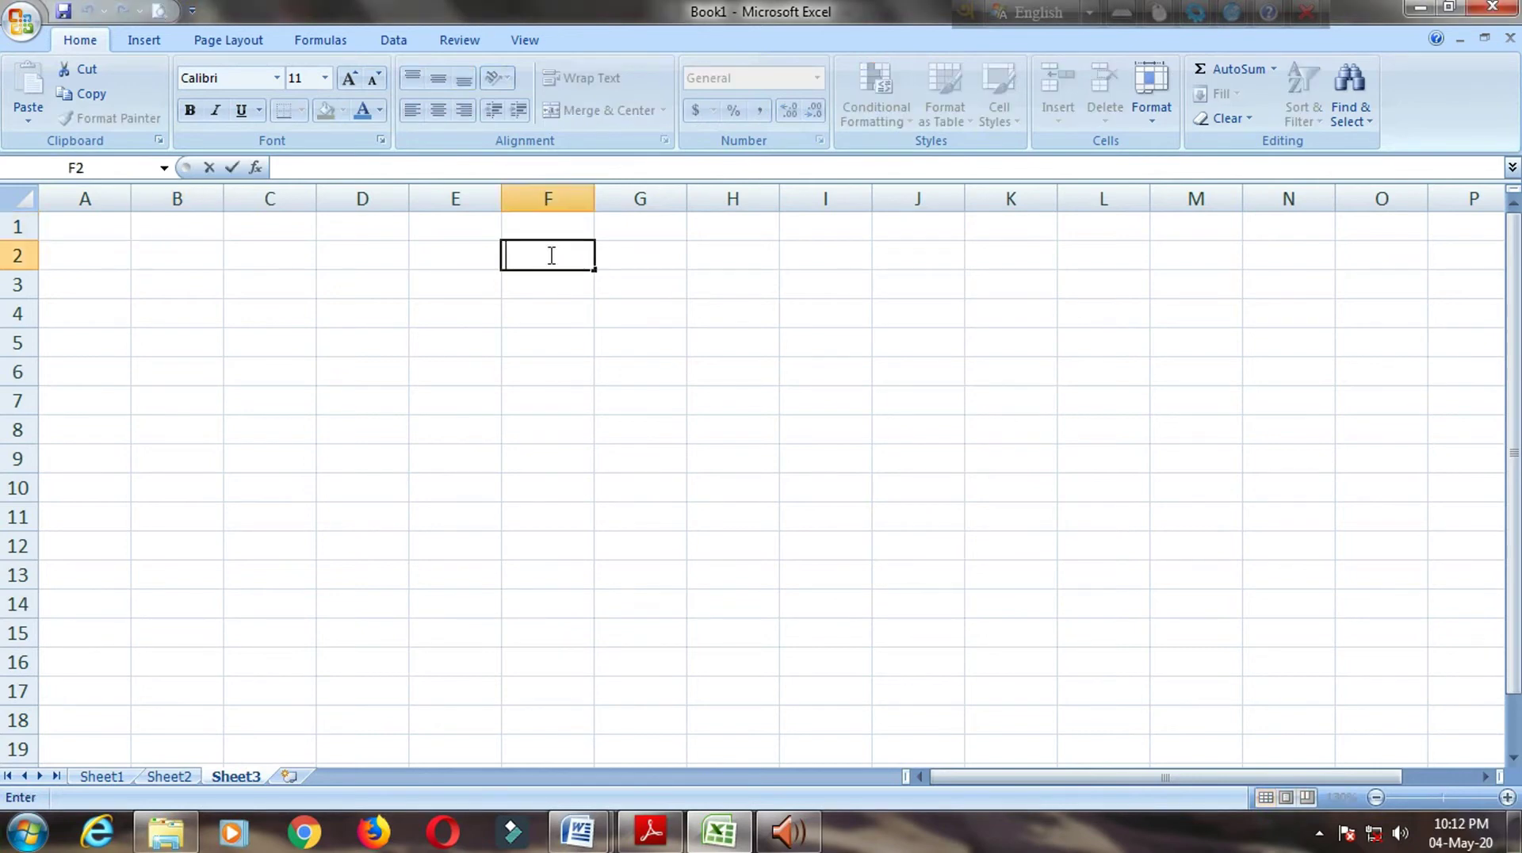
{"action": "type", "text": "1"}
{"action": "left_click", "coordinate": [575, 347]}
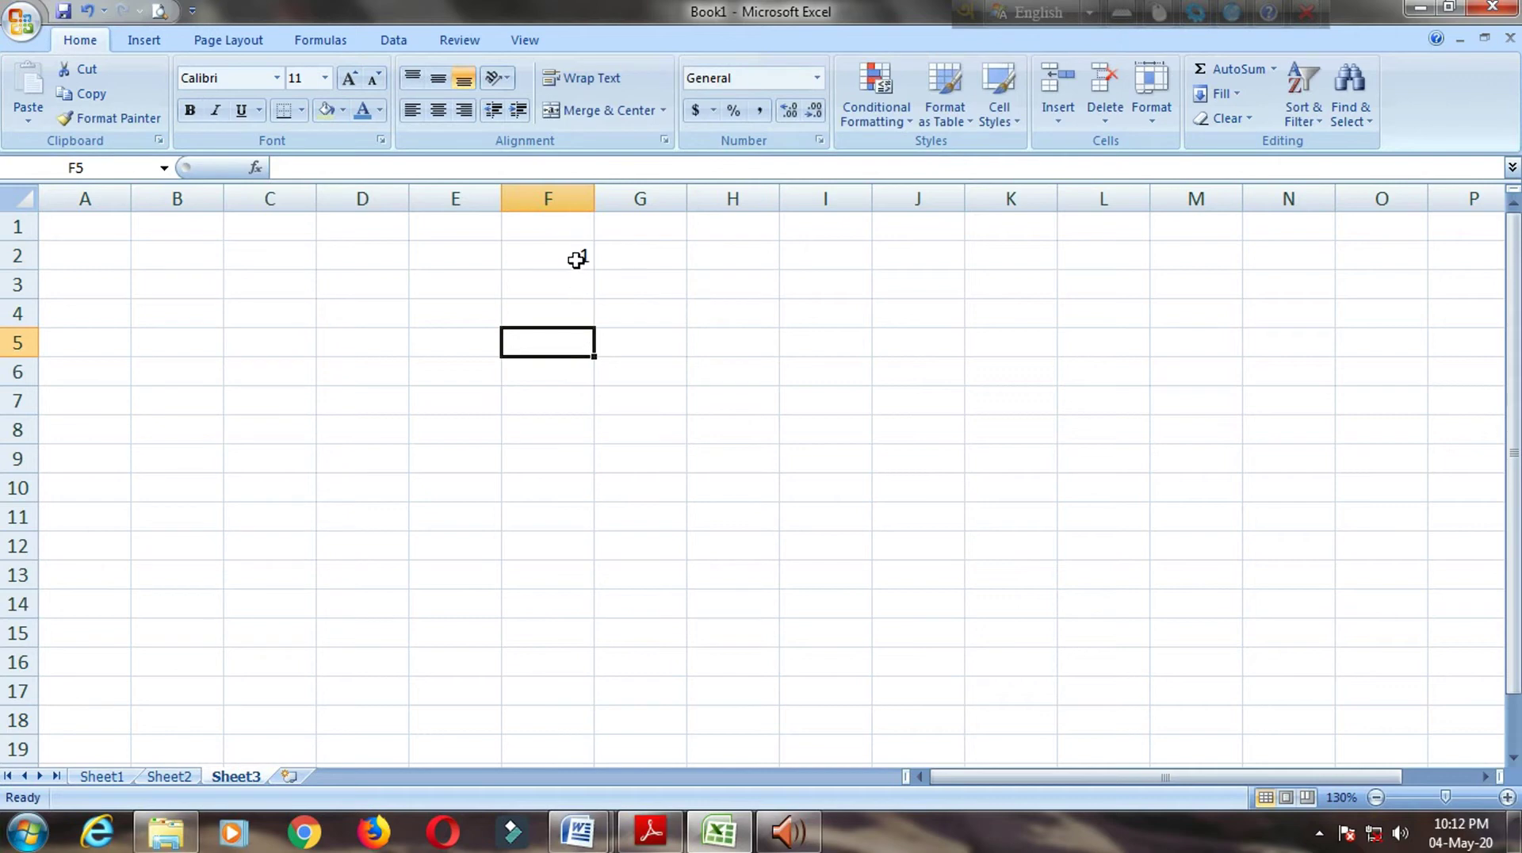
{"action": "left_click", "coordinate": [577, 259]}
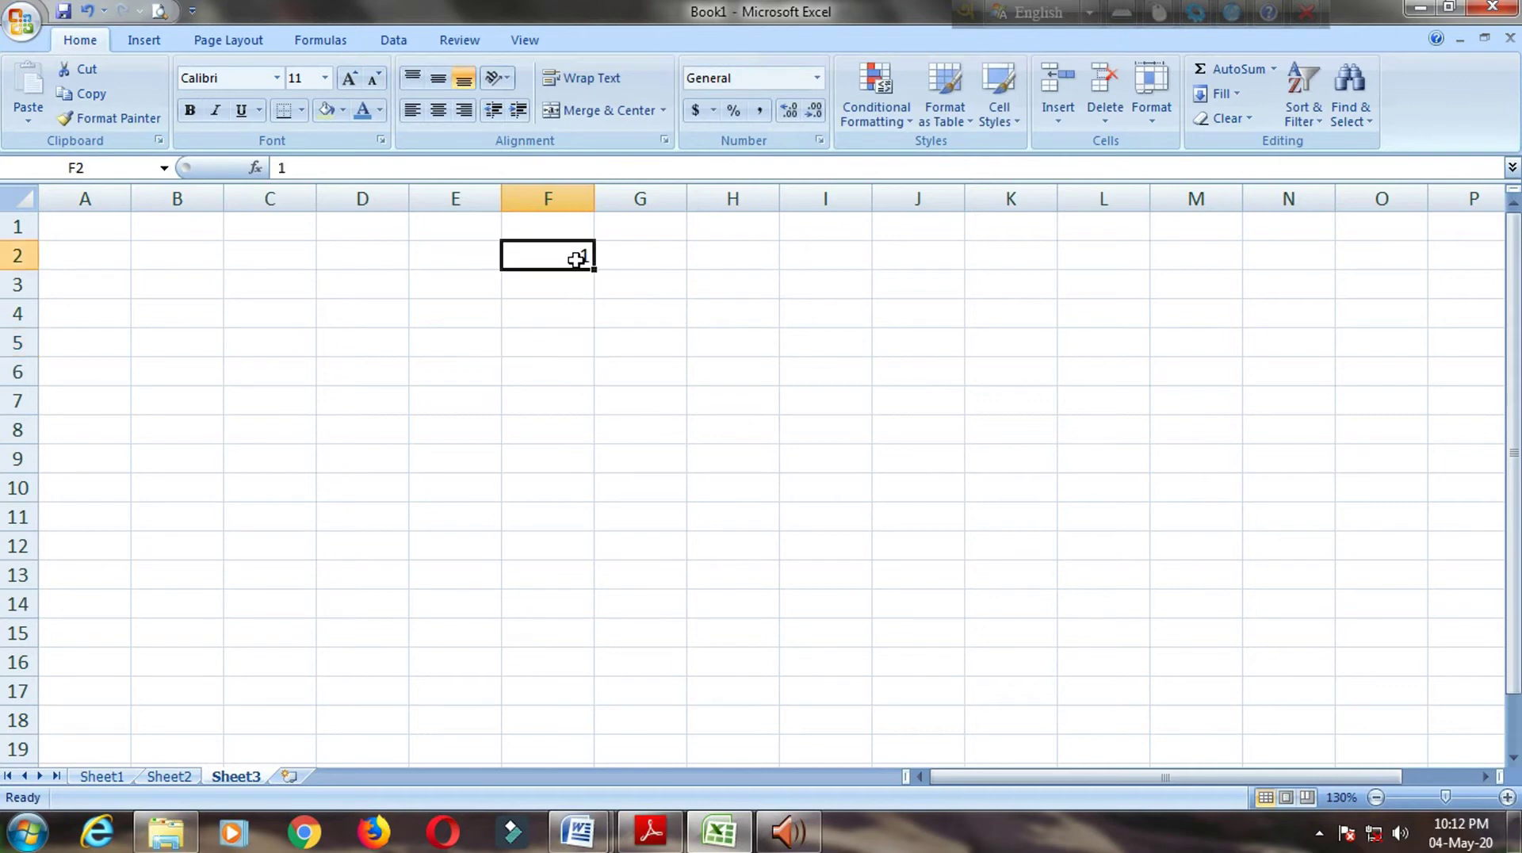
{"action": "left_click", "coordinate": [1231, 97]}
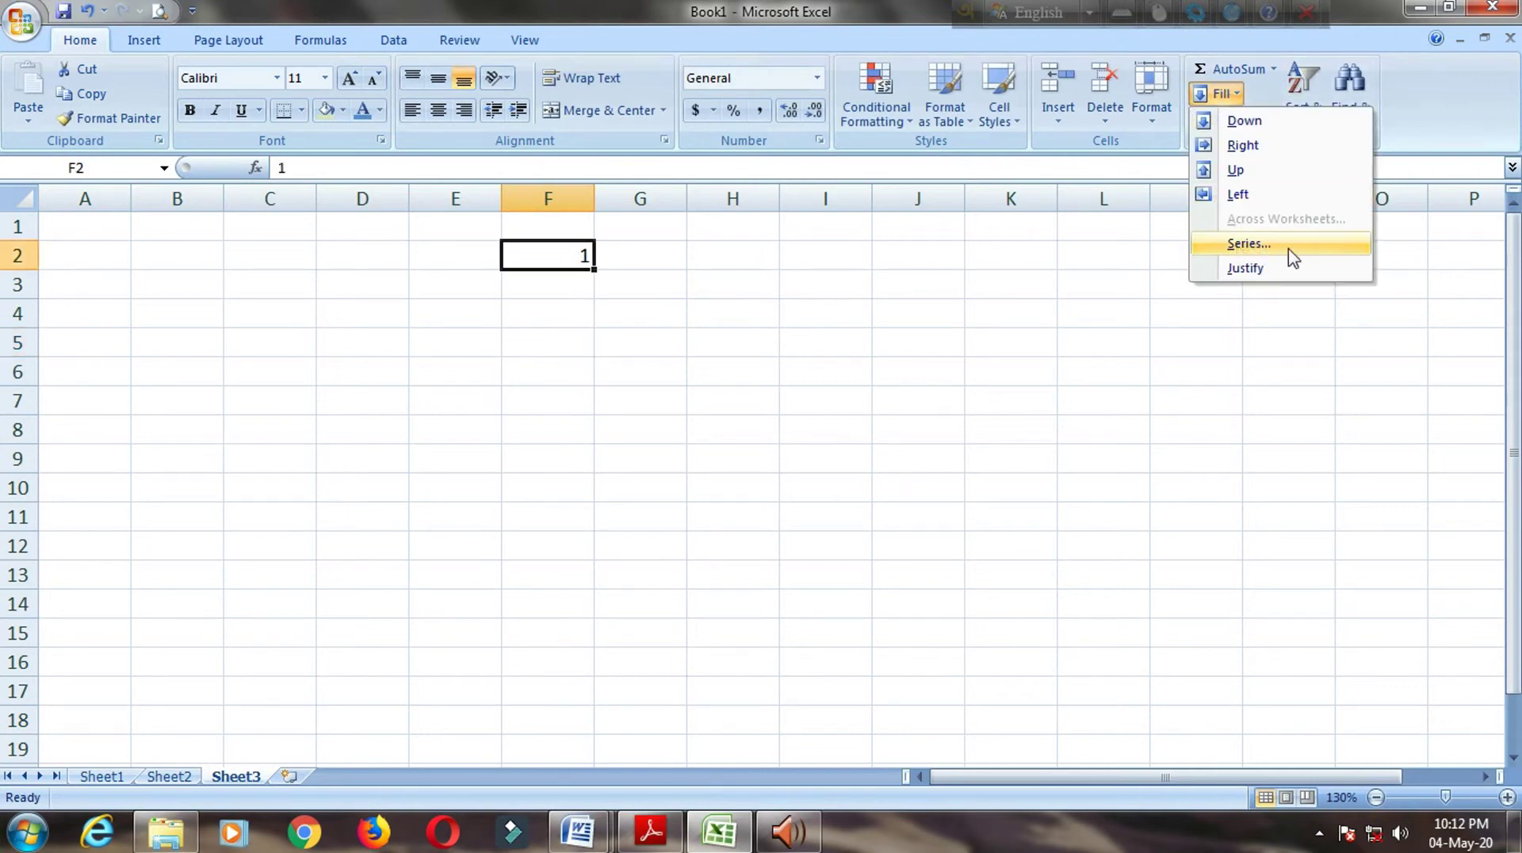
{"action": "left_click", "coordinate": [1262, 245]}
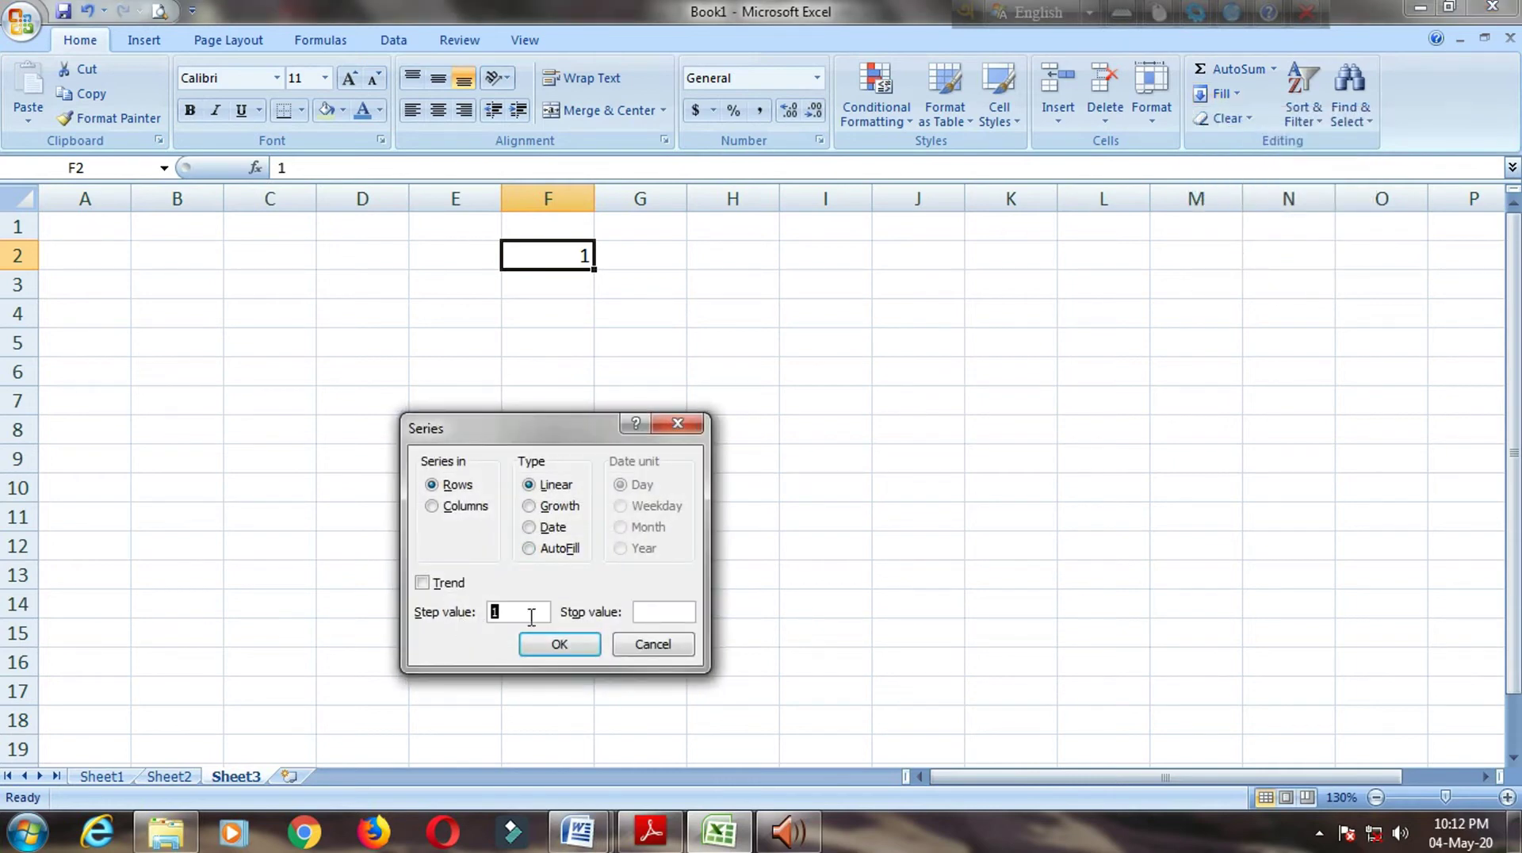
{"action": "left_click", "coordinate": [657, 614]}
{"action": "type", "text": "25"}
{"action": "left_click", "coordinate": [436, 508]}
{"action": "left_click", "coordinate": [560, 643]}
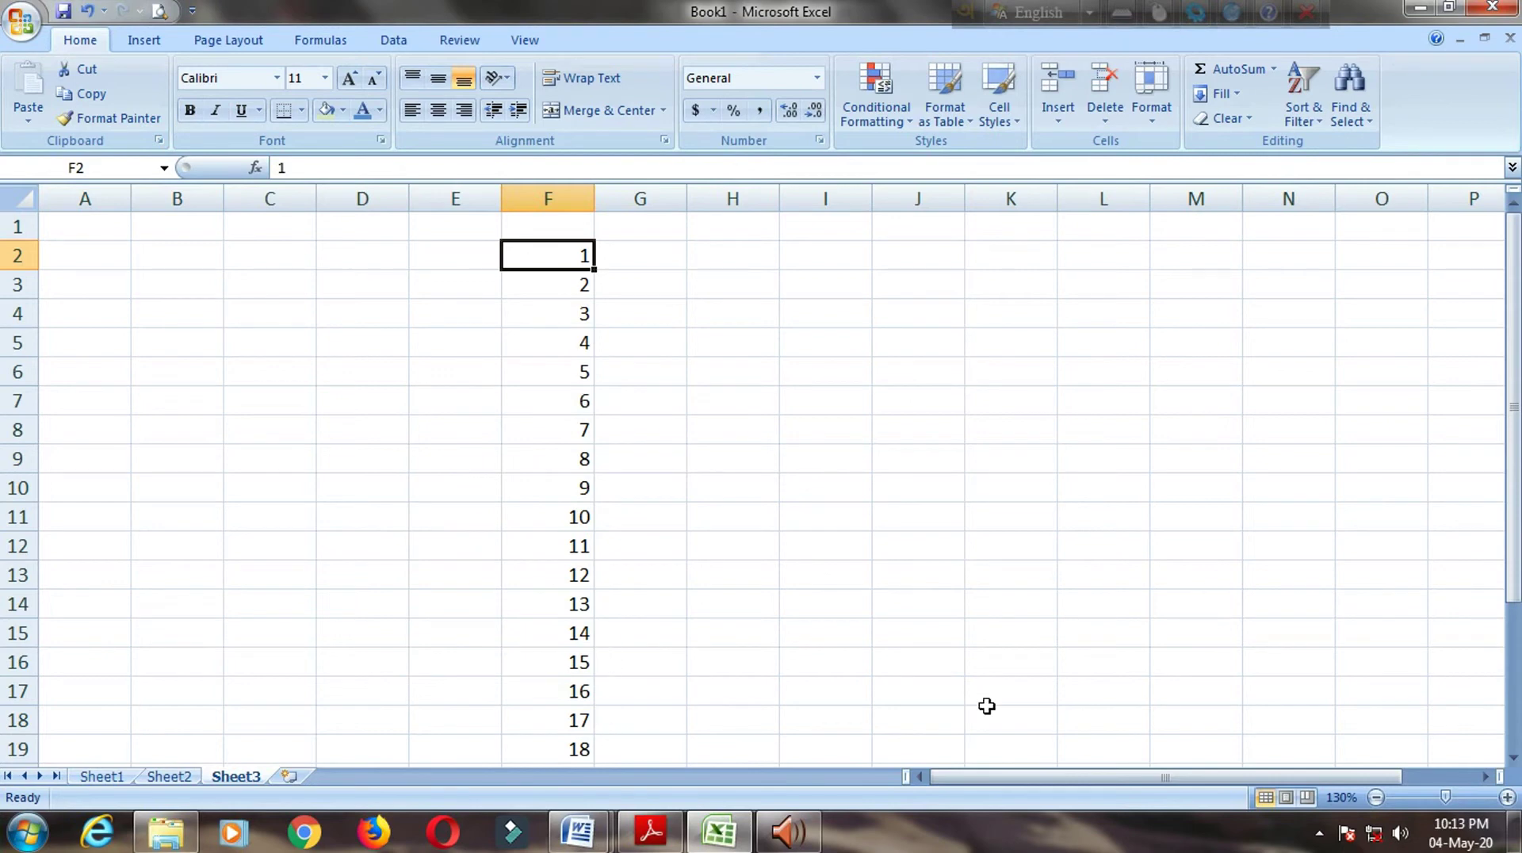
{"action": "mouse_move", "coordinate": [1517, 498]}
{"action": "left_mouse_down"}
{"action": "mouse_move", "coordinate": [1512, 673]}
{"action": "mouse_move", "coordinate": [1518, 483]}
{"action": "left_mouse_up"}
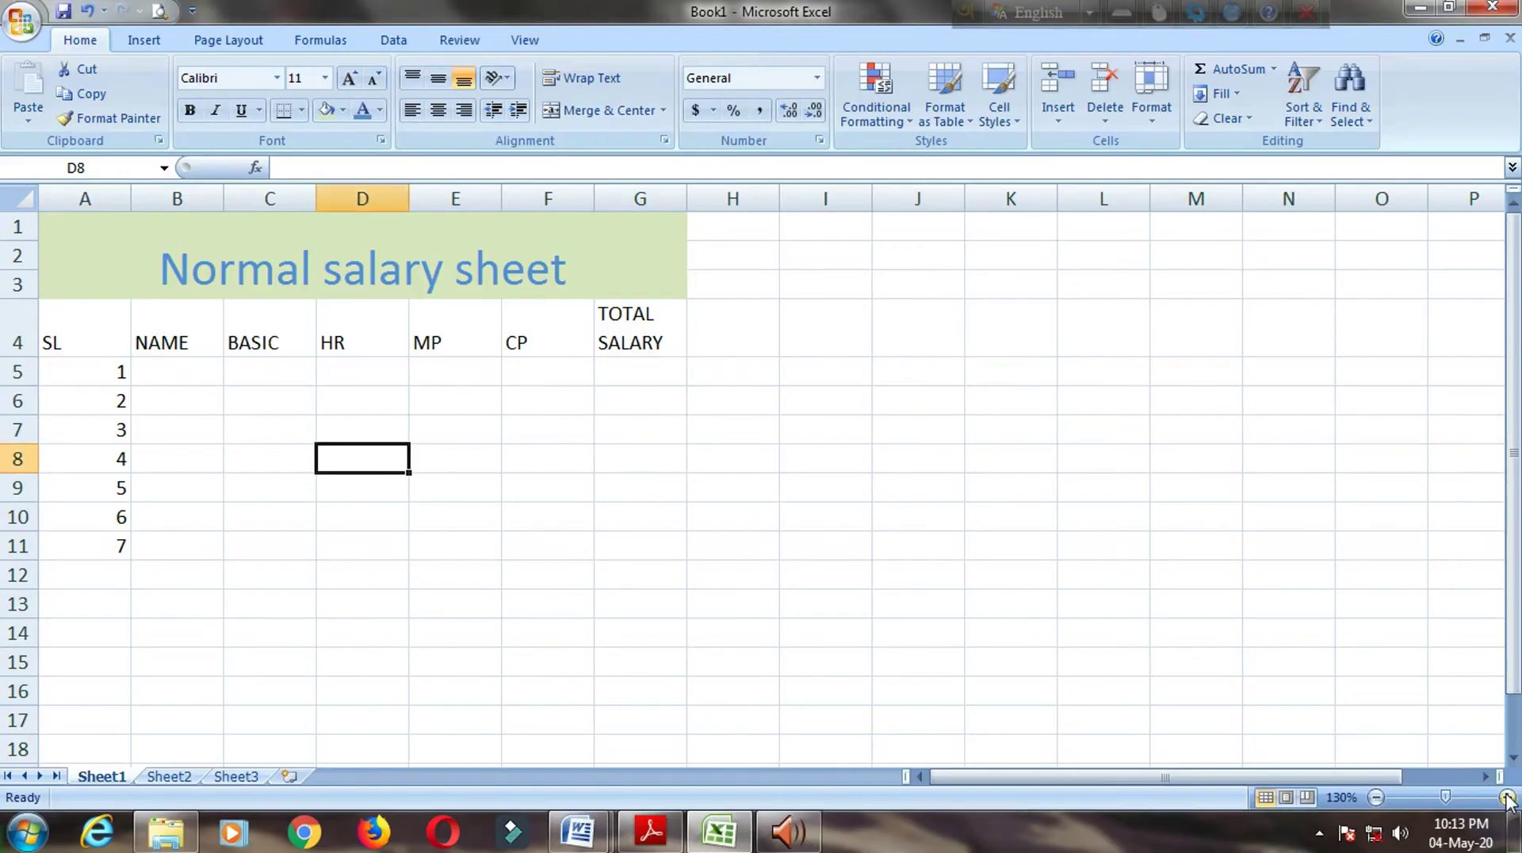
Step: Enter the first employee's name in B5 and basic pay 40,000 in C5
{"action": "left_click", "coordinate": [186, 393]}
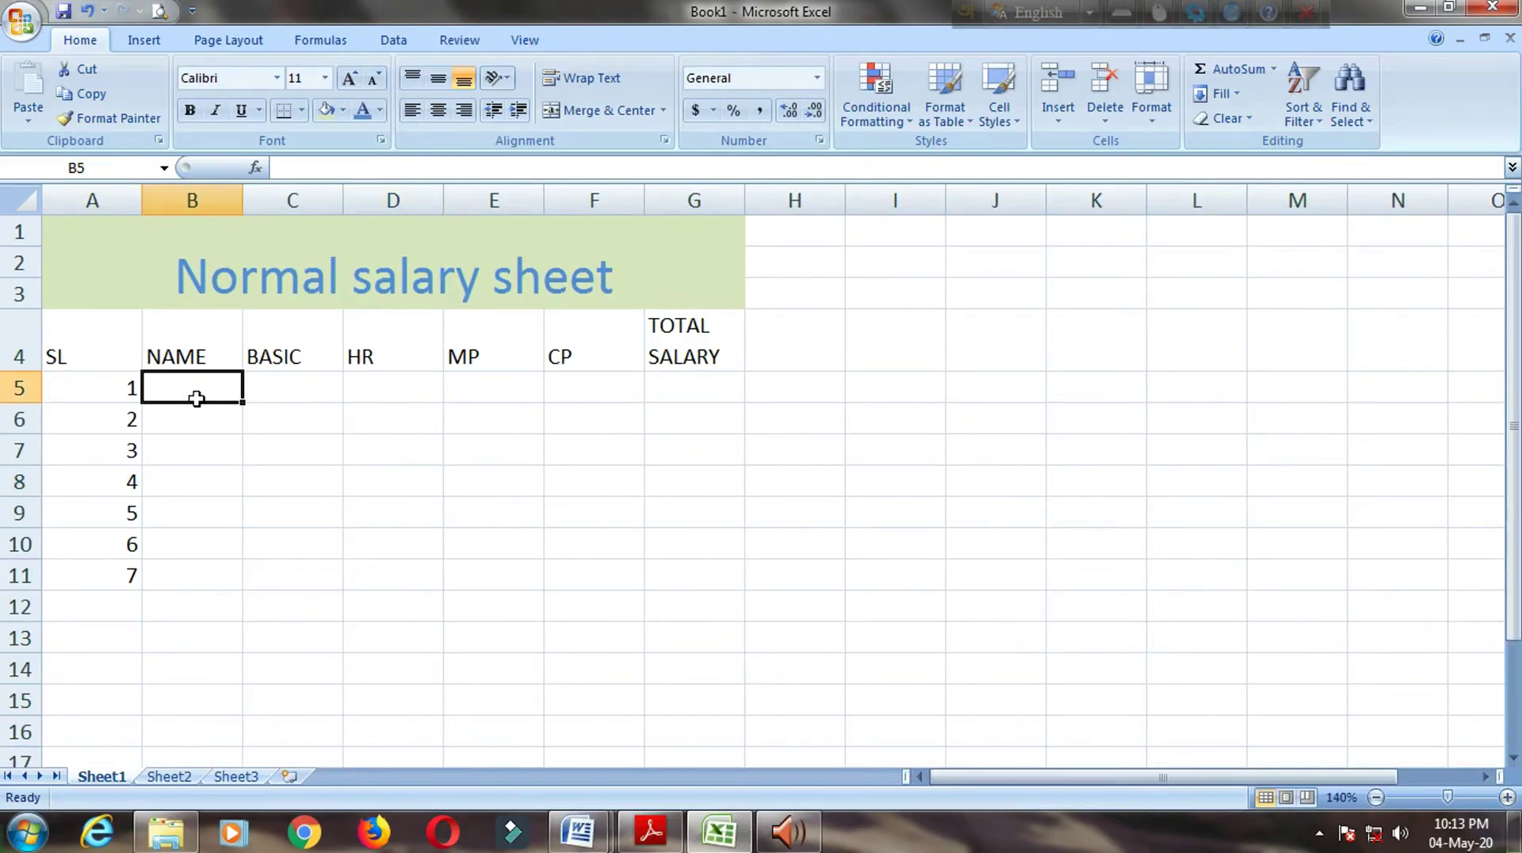
{"action": "double_click", "coordinate": [201, 398]}
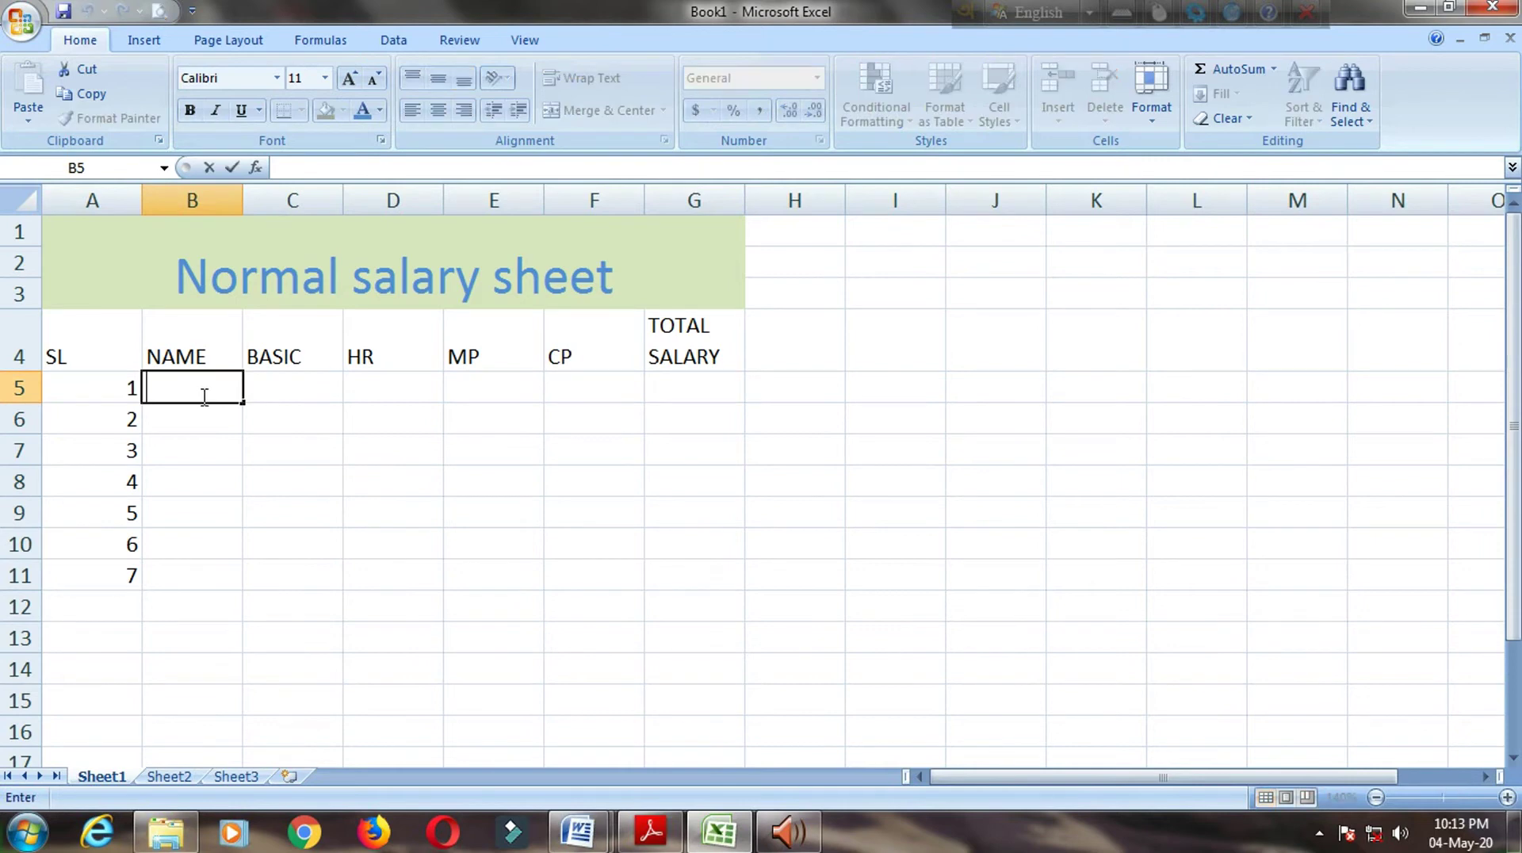
{"action": "type", "text": "AV"}
{"action": "type", "text": "I"}
{"action": "key", "text": "BackSpace"}
{"action": "key", "text": "BackSpace"}
{"action": "type", "text": "BID"}
{"action": "key", "text": "Tab"}
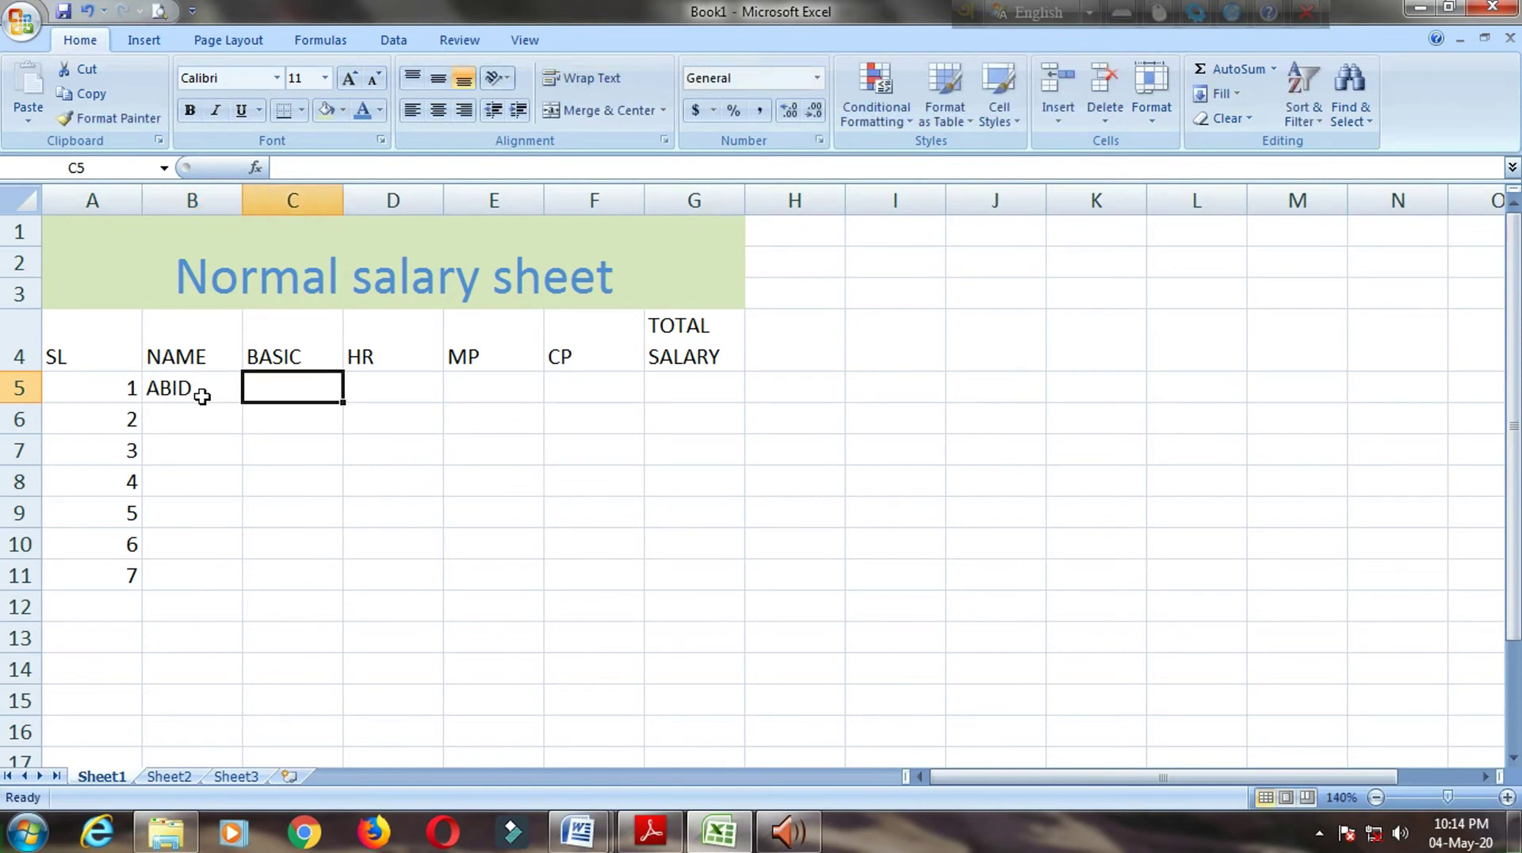
{"action": "type", "text": "40,"}
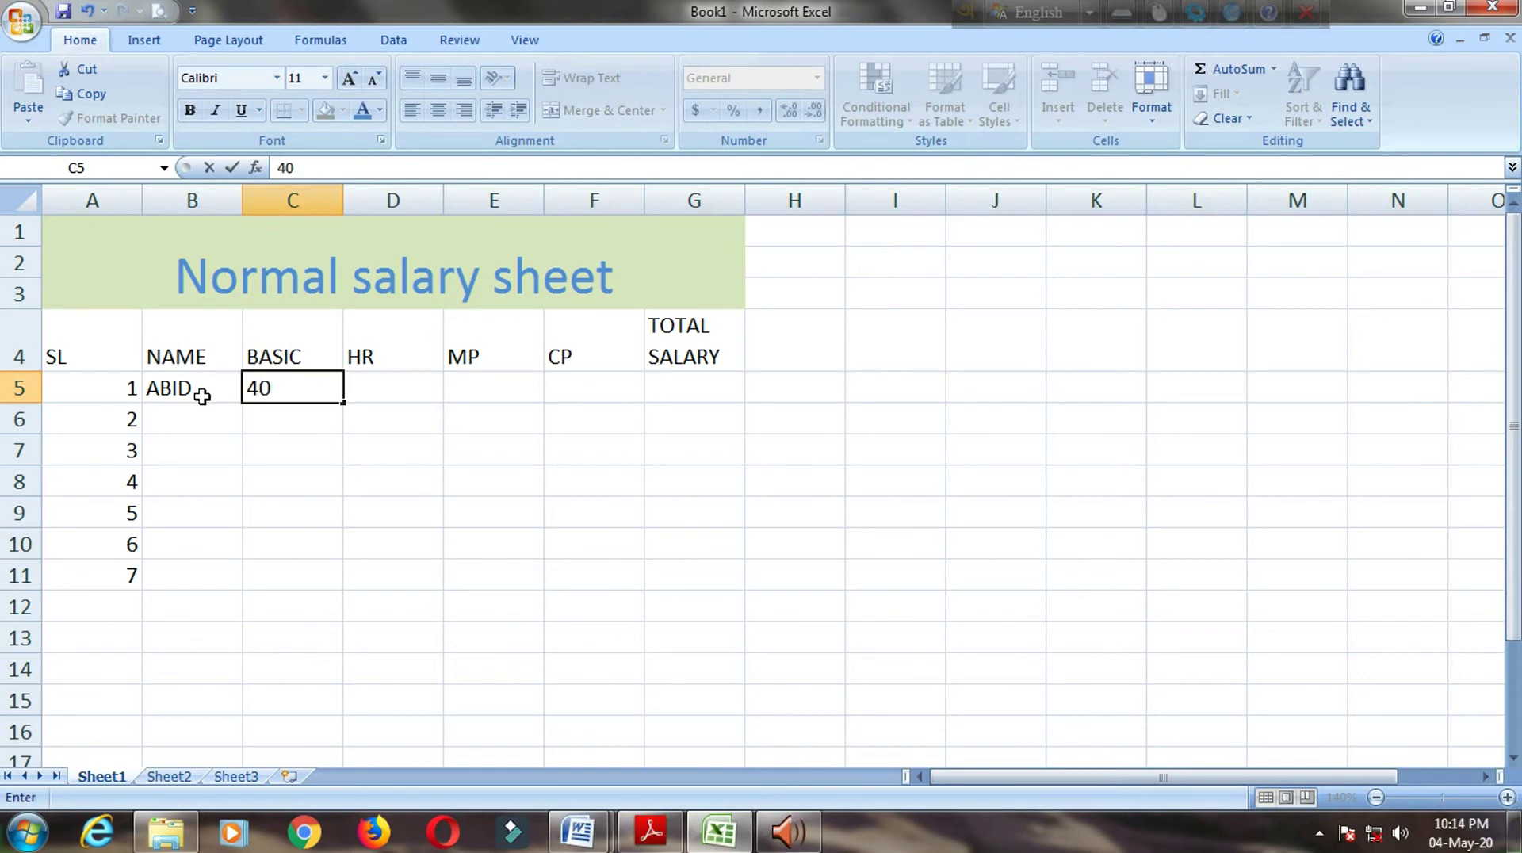
{"action": "type", "text": "000"}
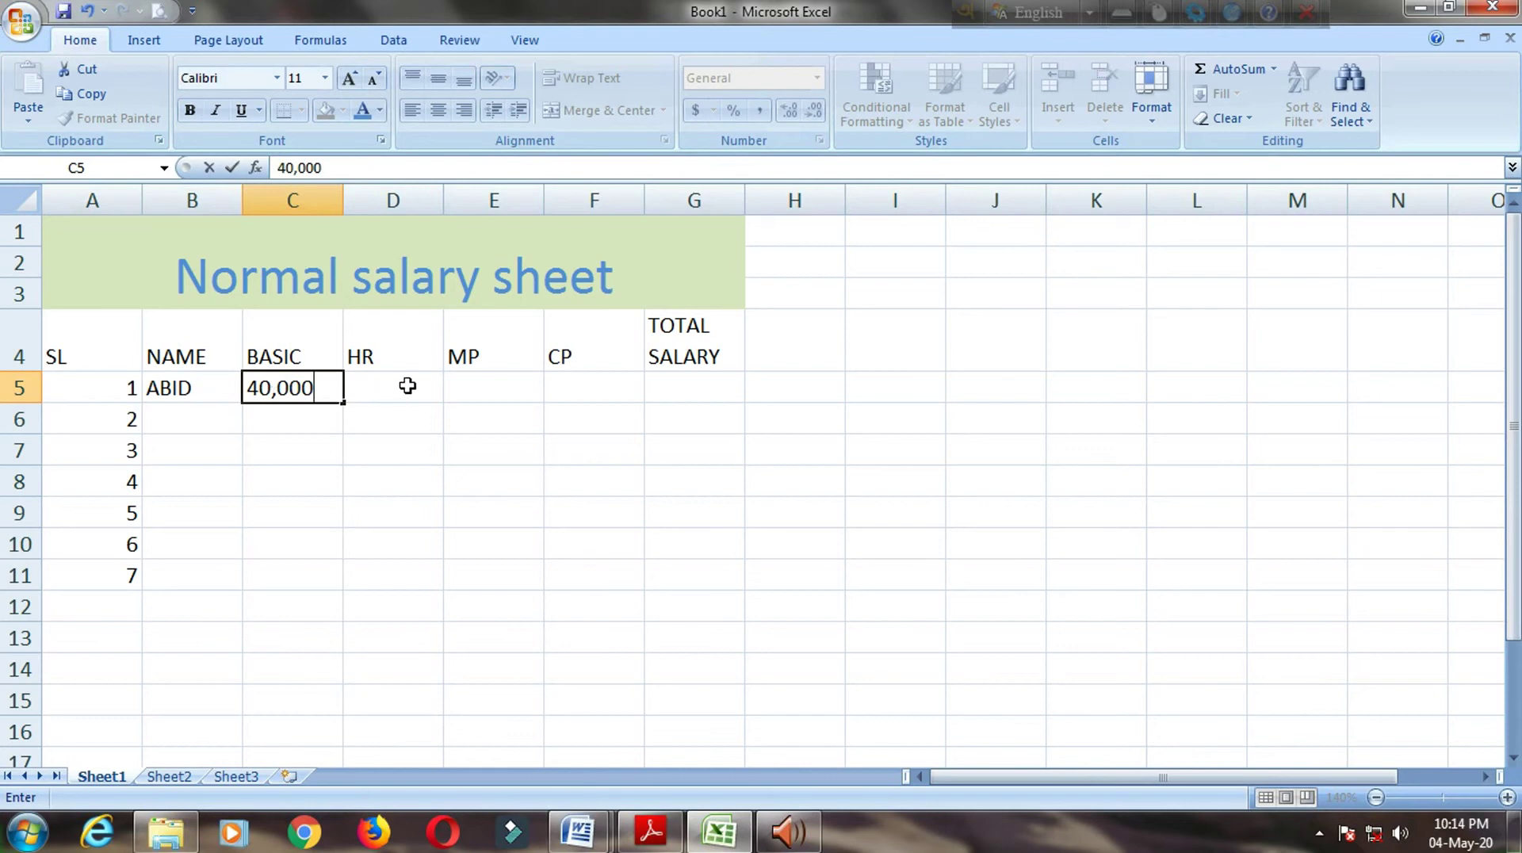
{"action": "left_click", "coordinate": [407, 386]}
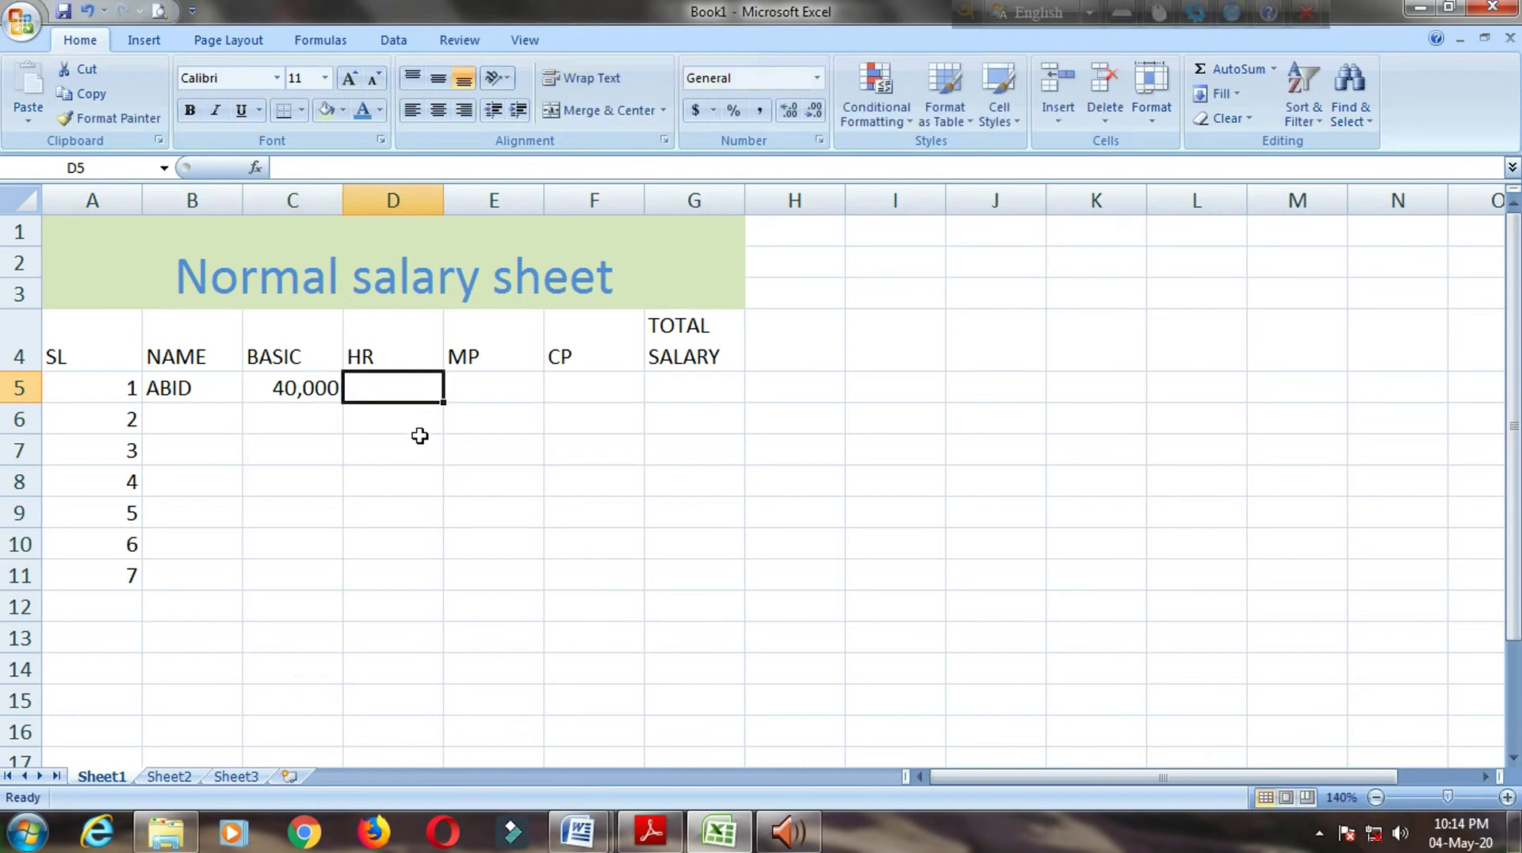
{"action": "type", "text": "="}
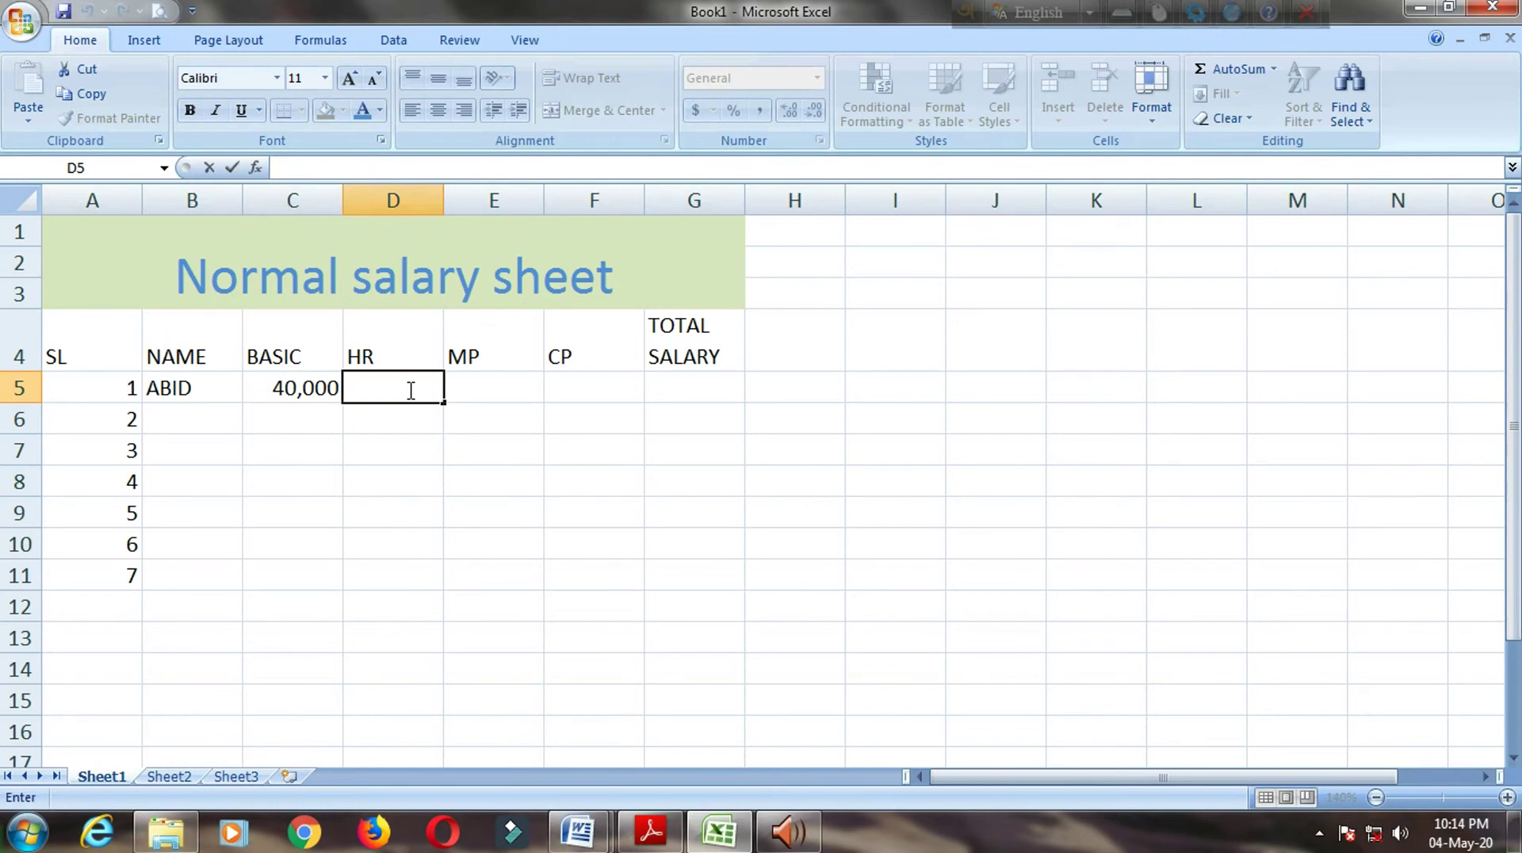
{"action": "type", "text": "="}
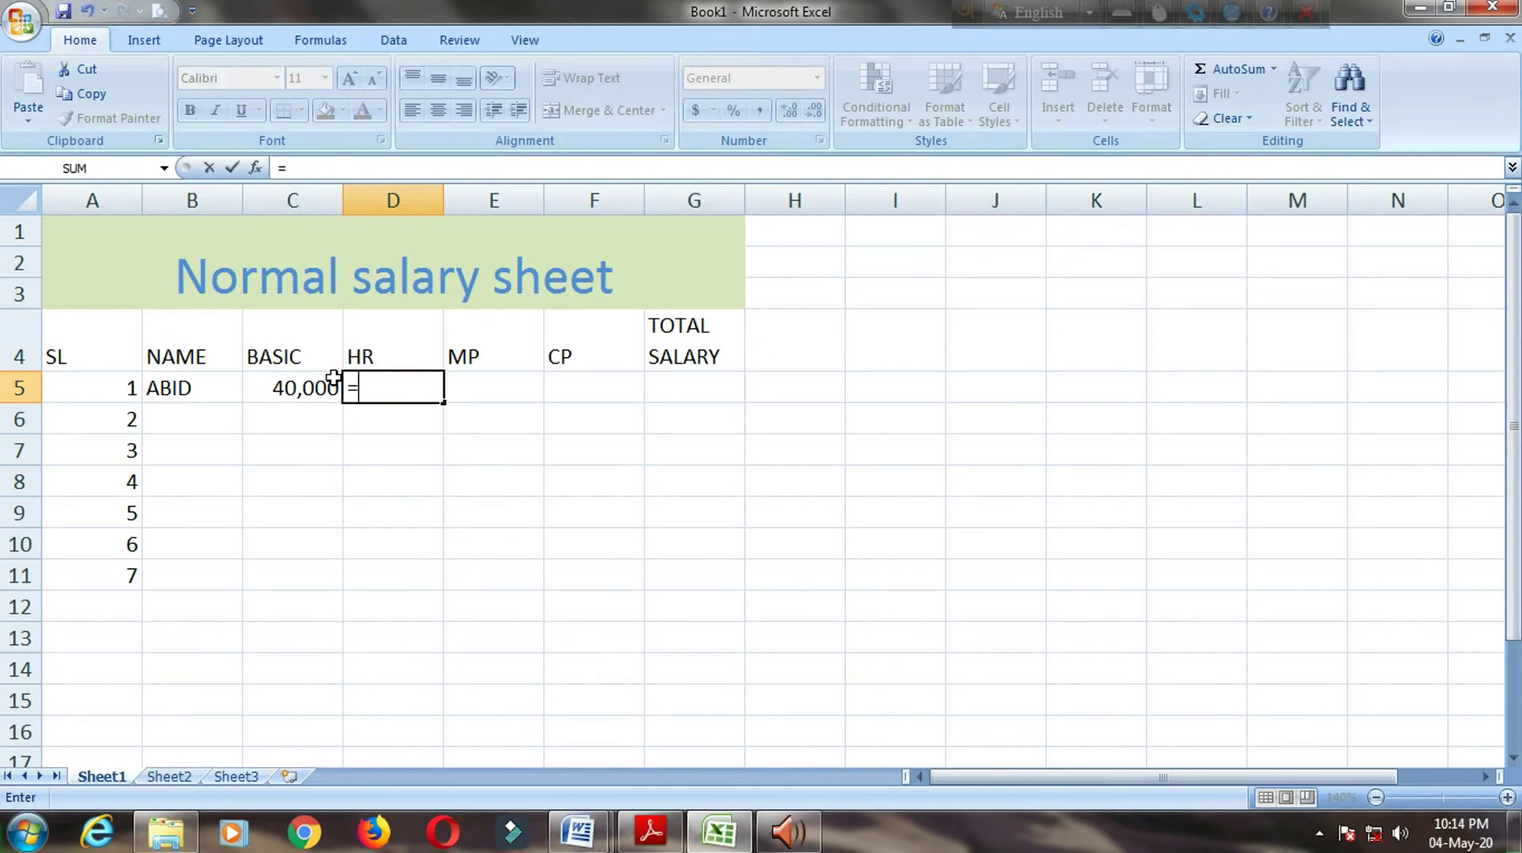
Step: Enter HR =C5*35% in D5 and MP =C5*15% in E5, giving 14000 and 6000
{"action": "left_click", "coordinate": [322, 388]}
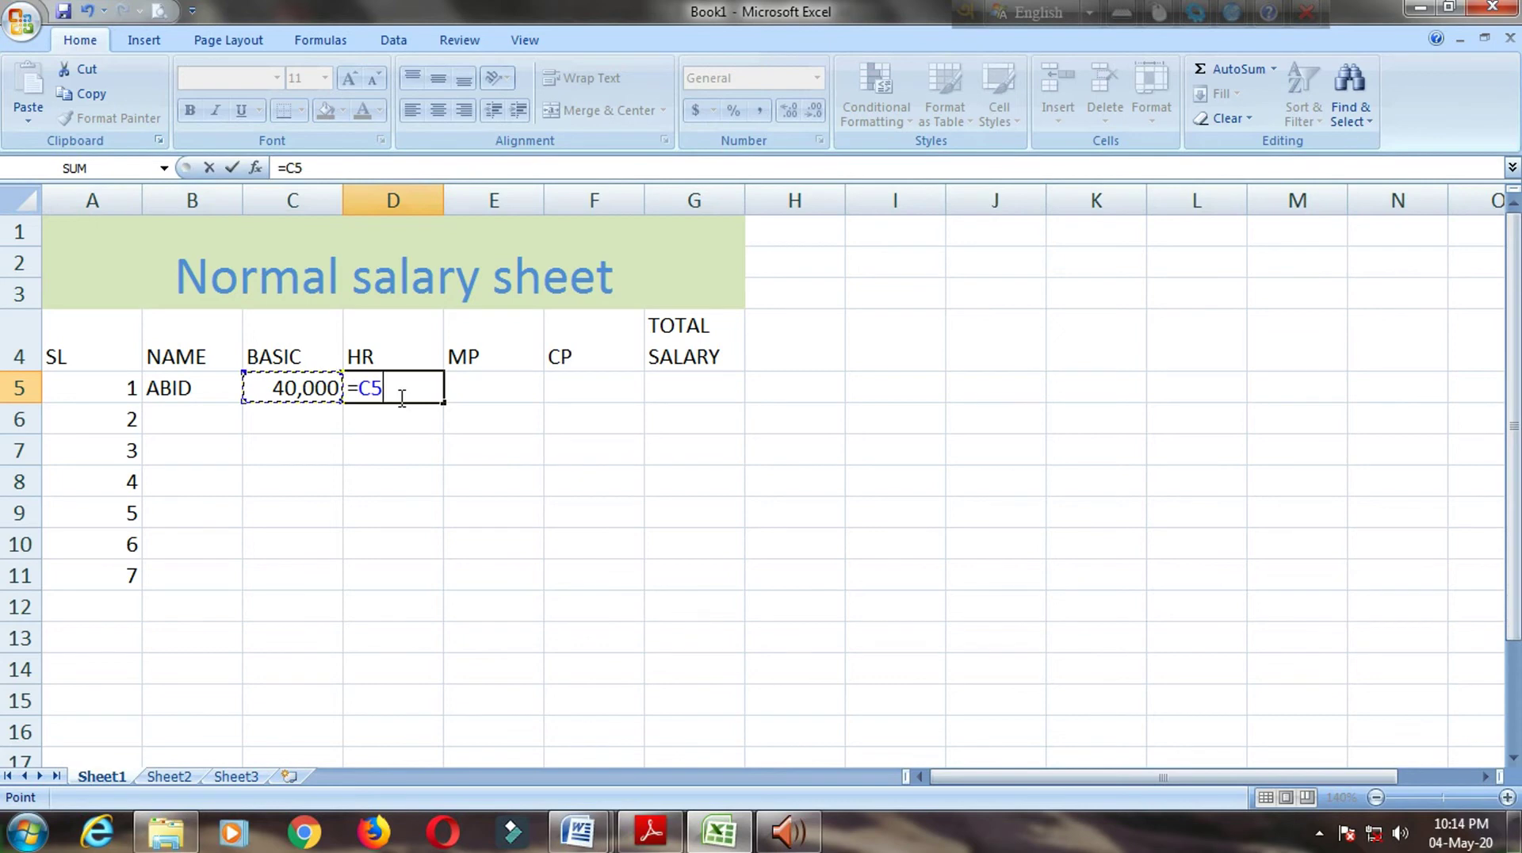
{"action": "type", "text": "*3"}
{"action": "type", "text": "5"}
{"action": "type", "text": "%"}
{"action": "key", "text": "Return"}
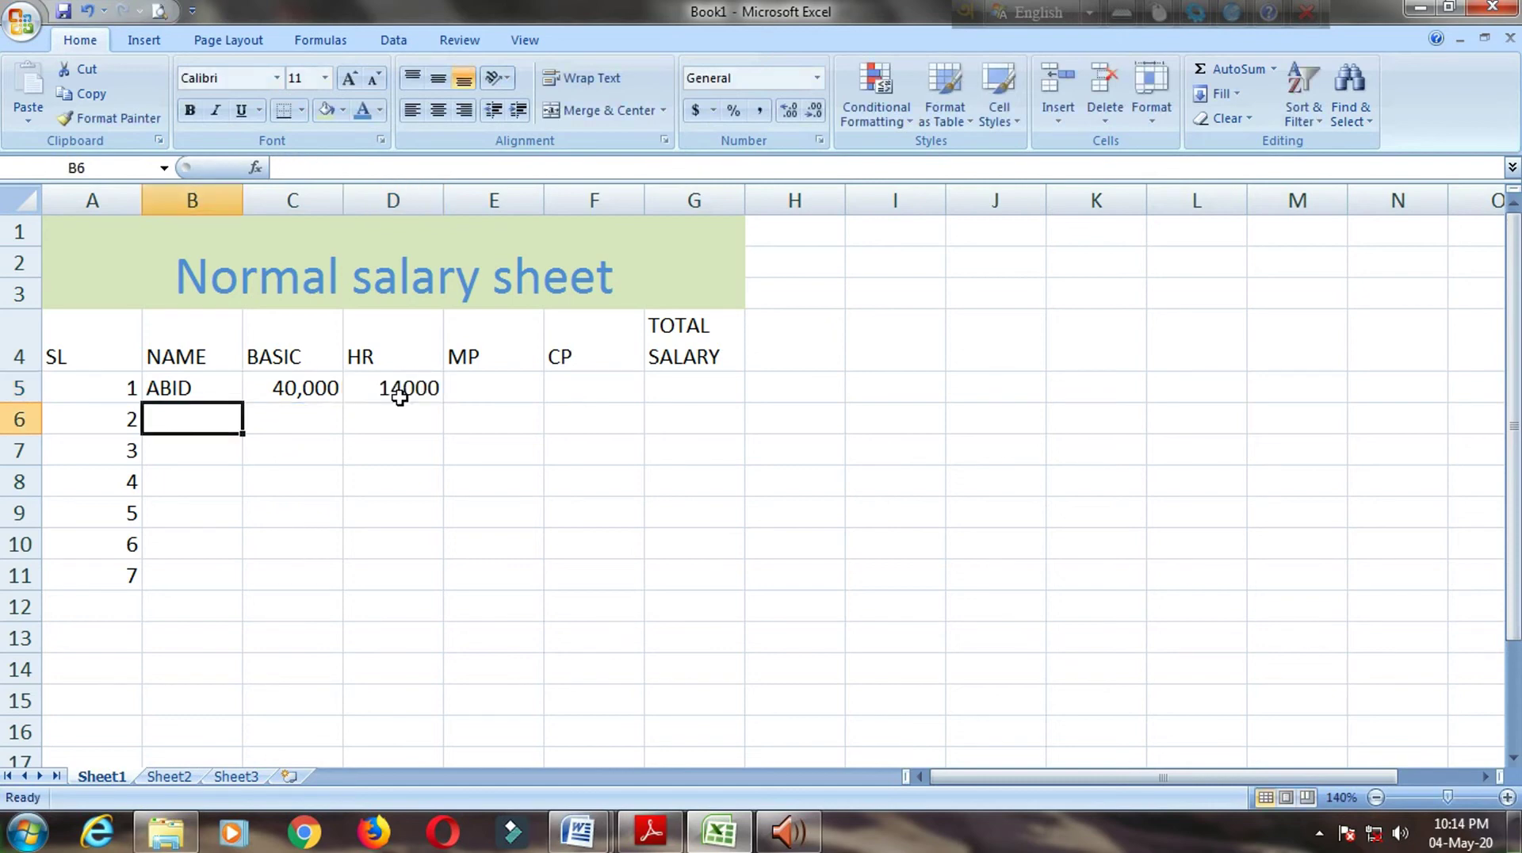
{"action": "left_click", "coordinate": [462, 388]}
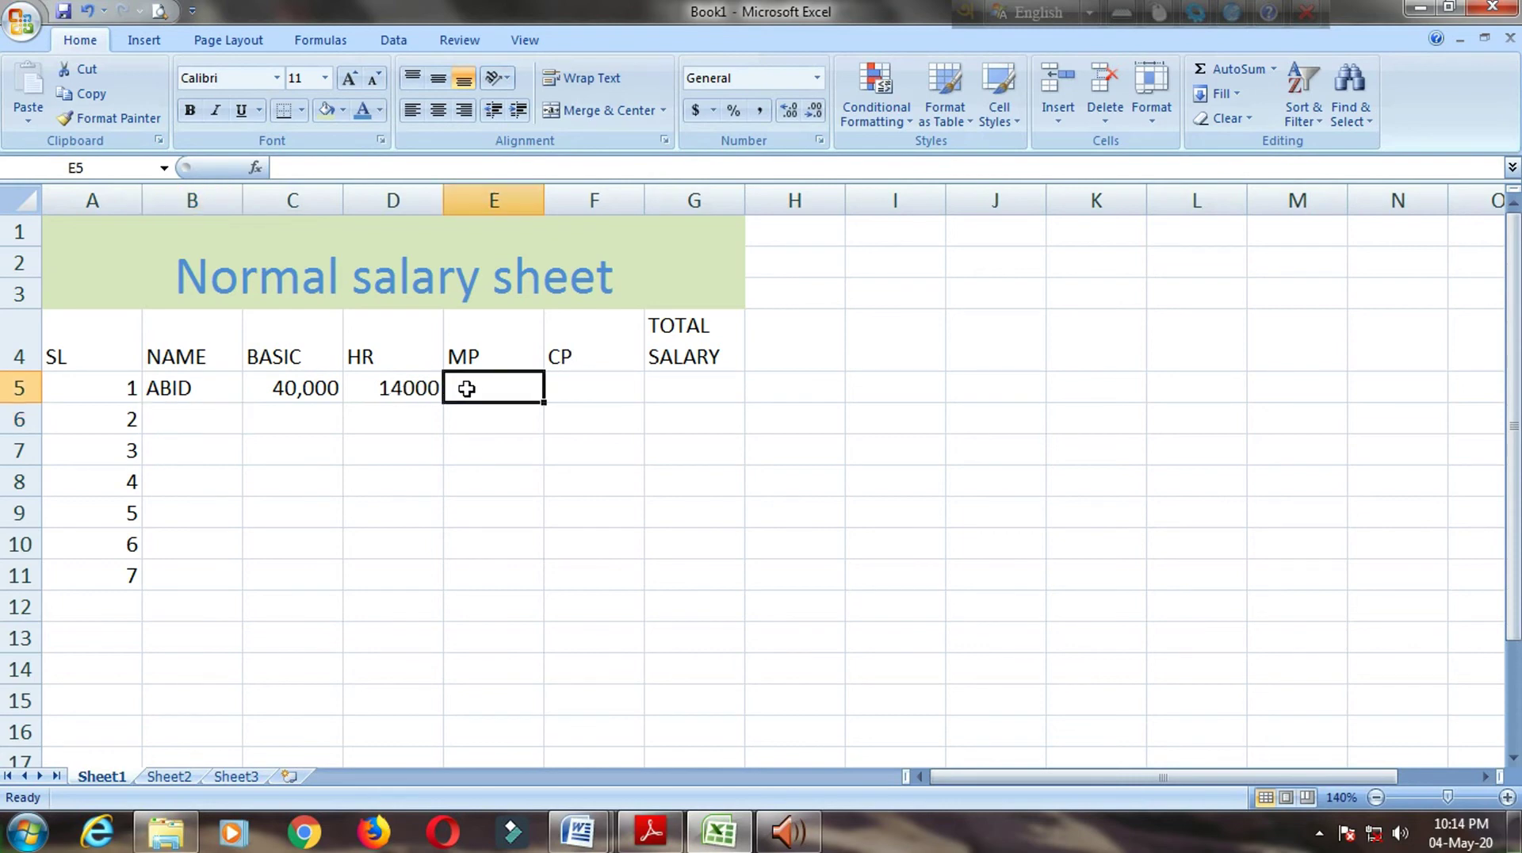
{"action": "double_click", "coordinate": [469, 389]}
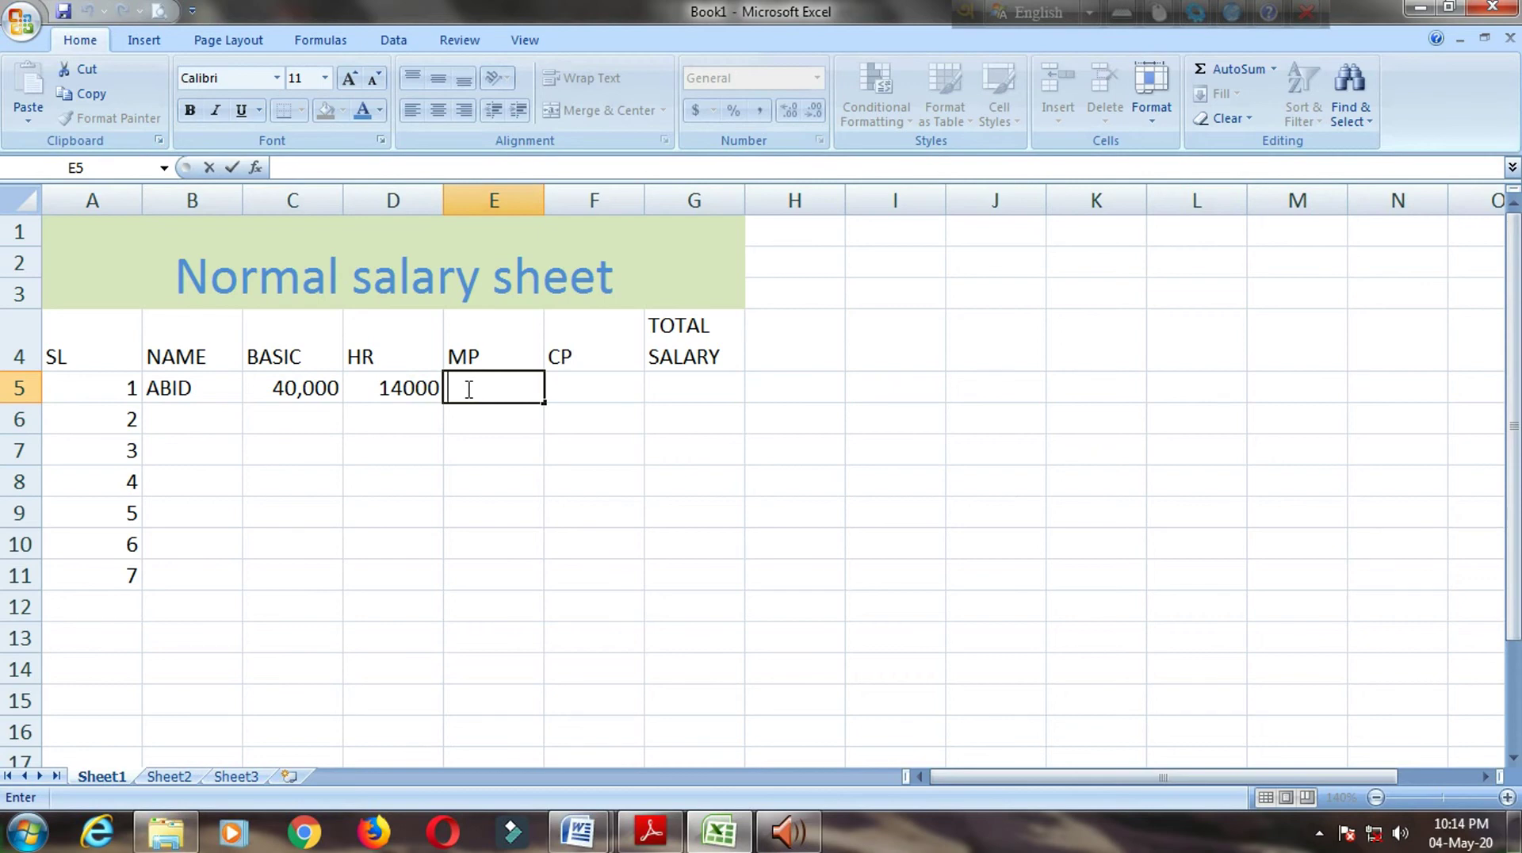
{"action": "type", "text": "="}
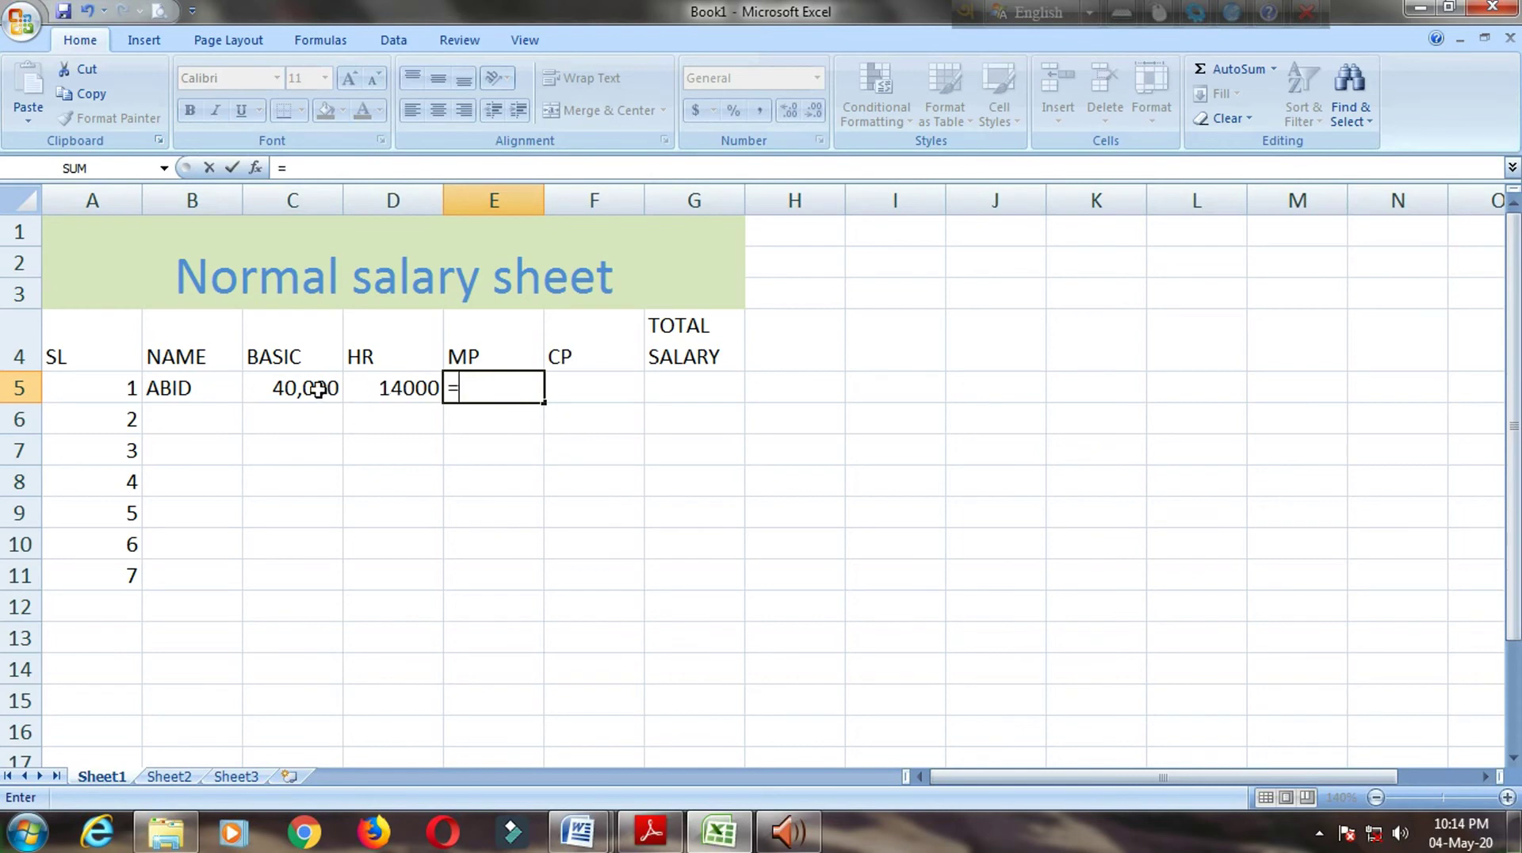
{"action": "left_click", "coordinate": [317, 388]}
{"action": "type", "text": "*"}
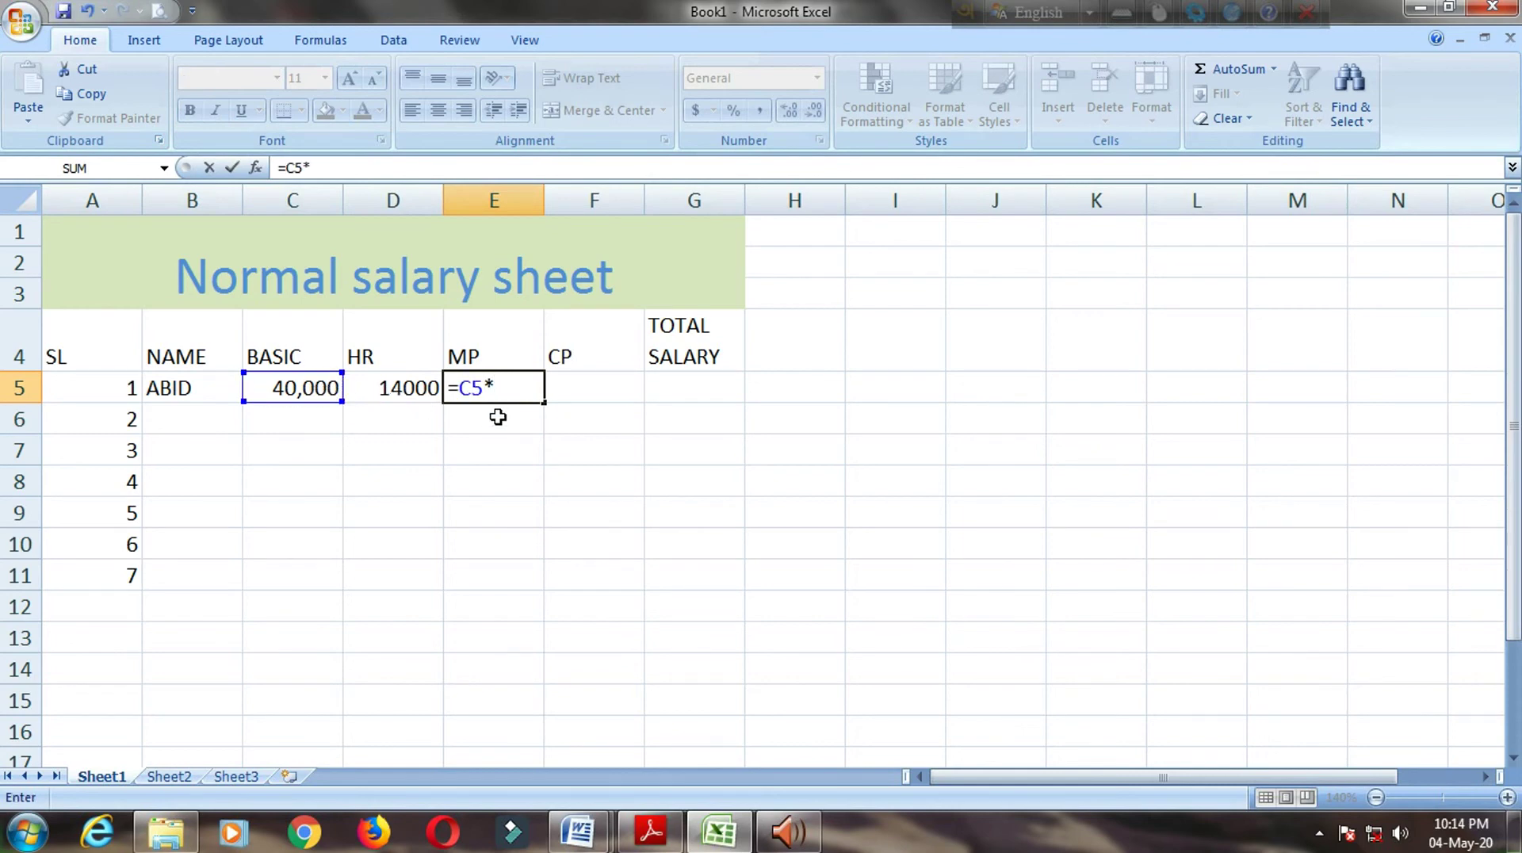
{"action": "type", "text": "15"}
{"action": "type", "text": "%"}
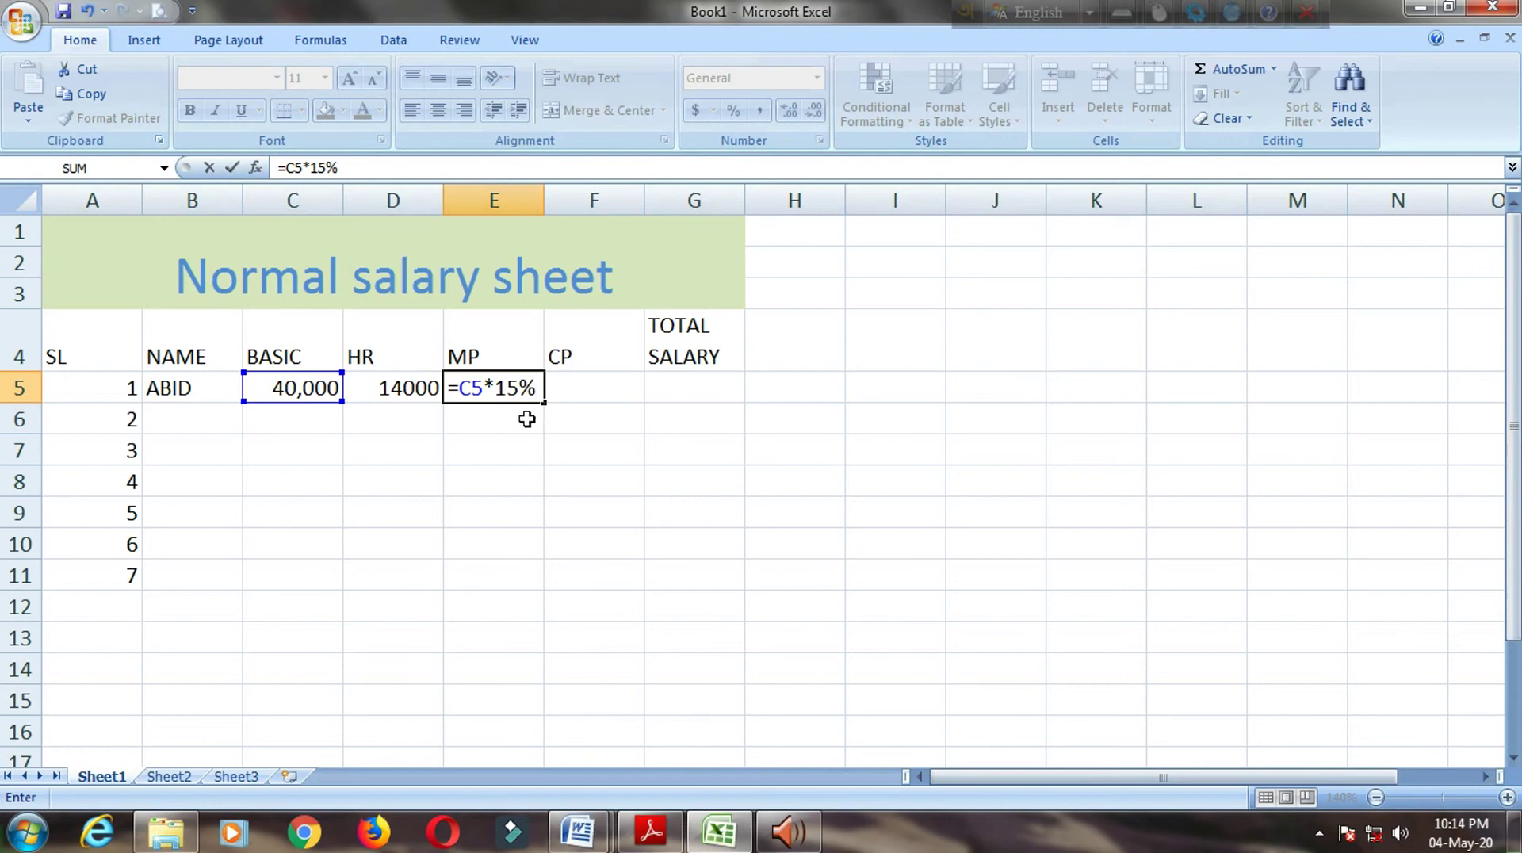
{"action": "key", "text": "Return"}
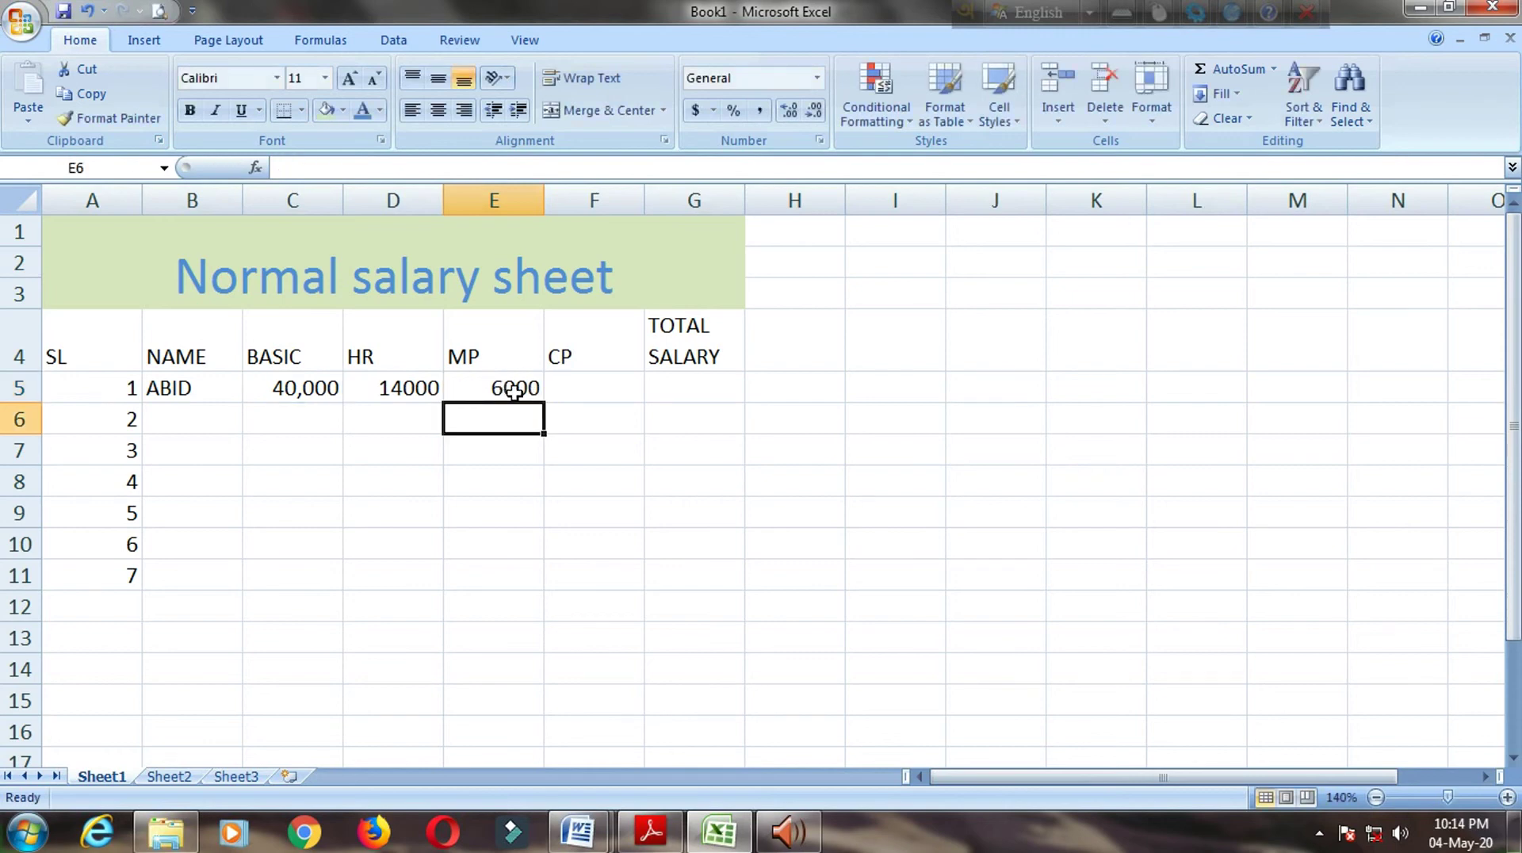
Step: Enter the CP formula =C5*10% in F5, giving 4000
{"action": "left_click", "coordinate": [586, 393]}
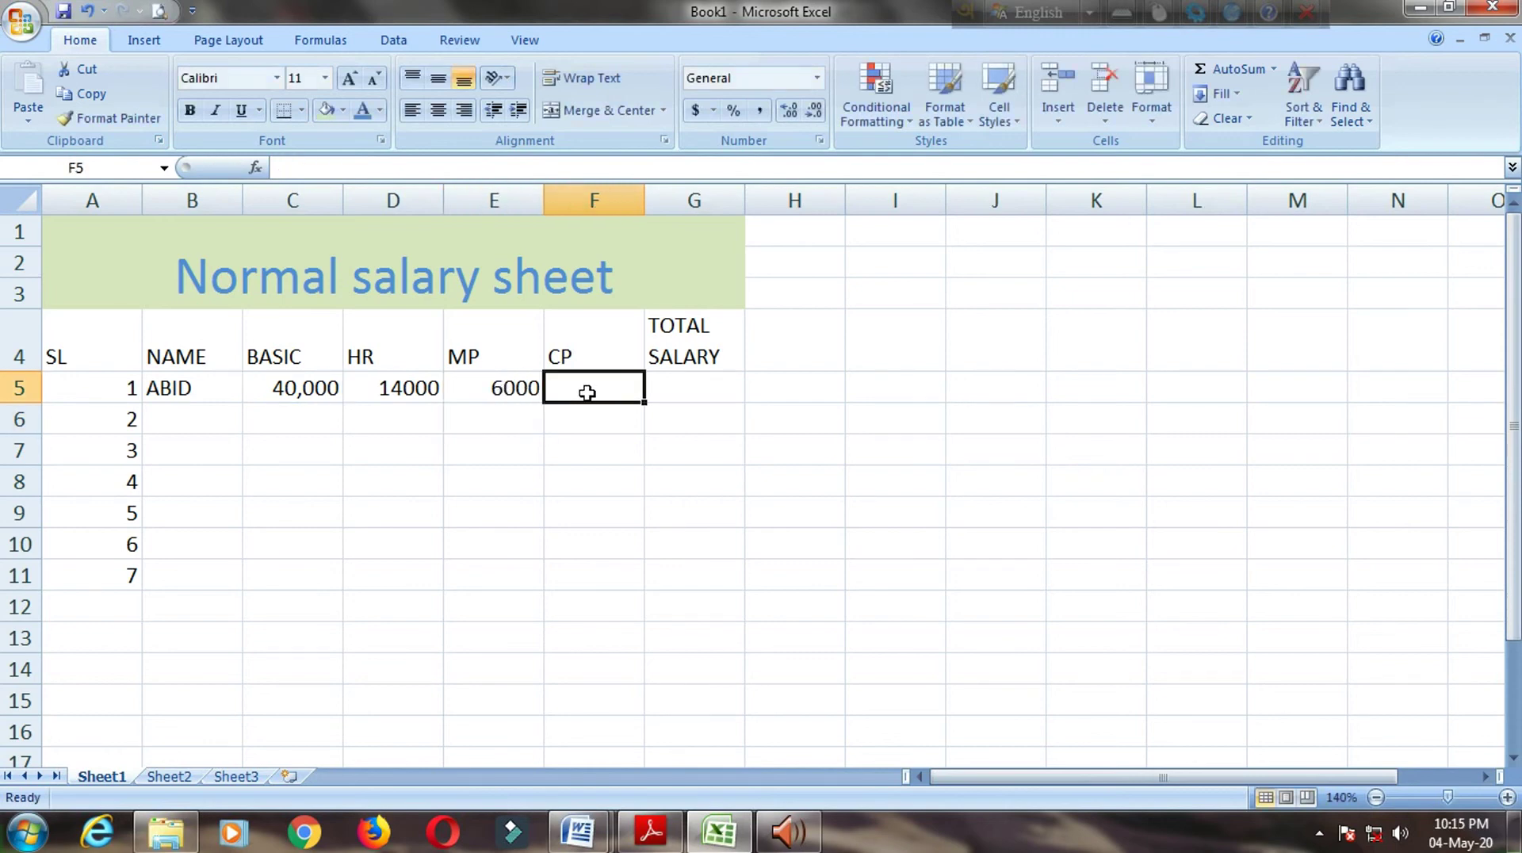
{"action": "type", "text": "="}
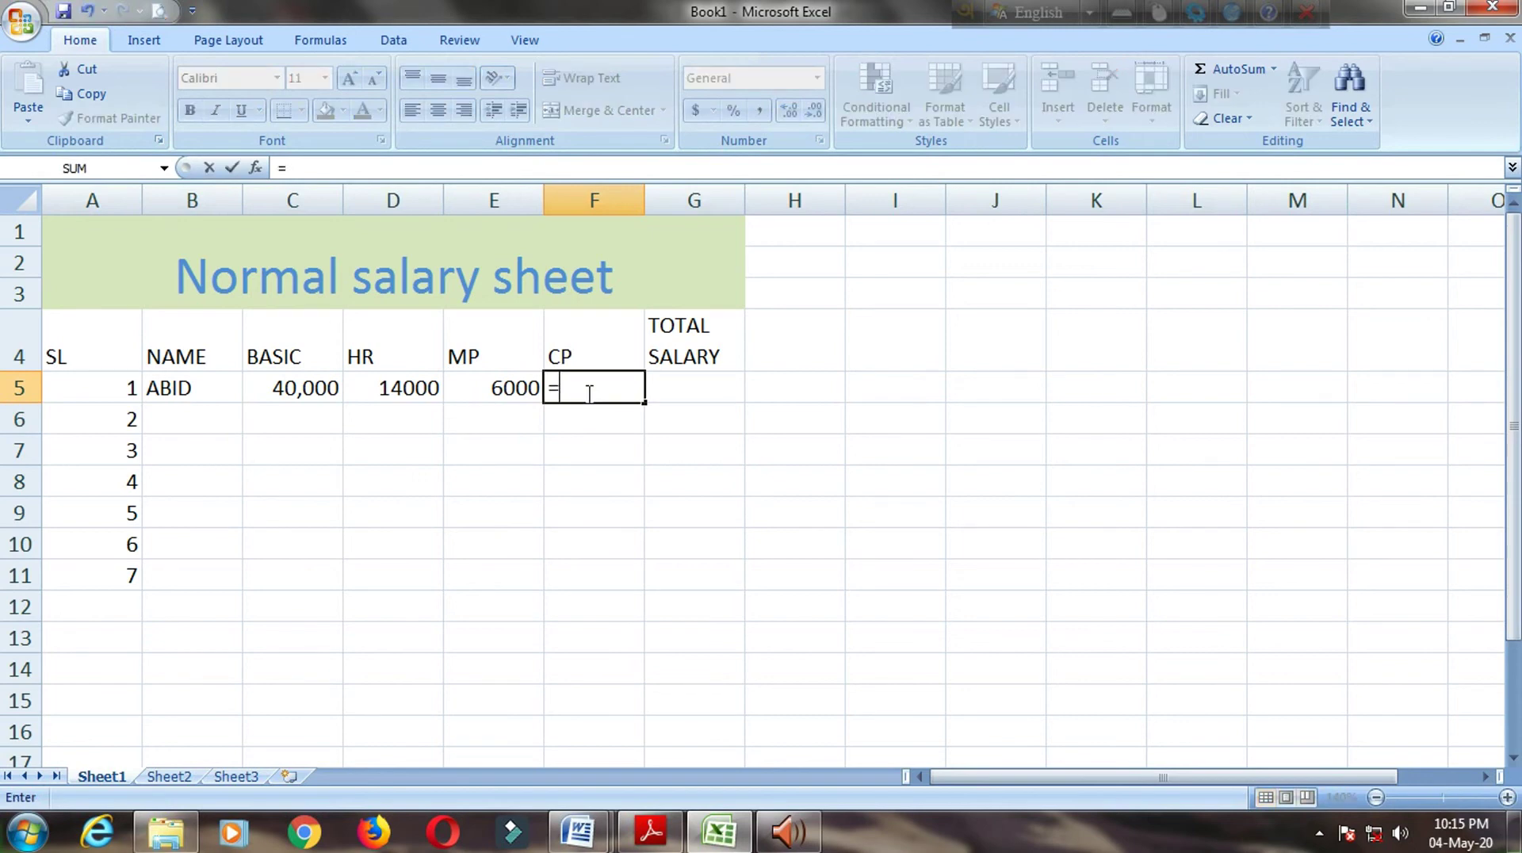
{"action": "left_click", "coordinate": [307, 394]}
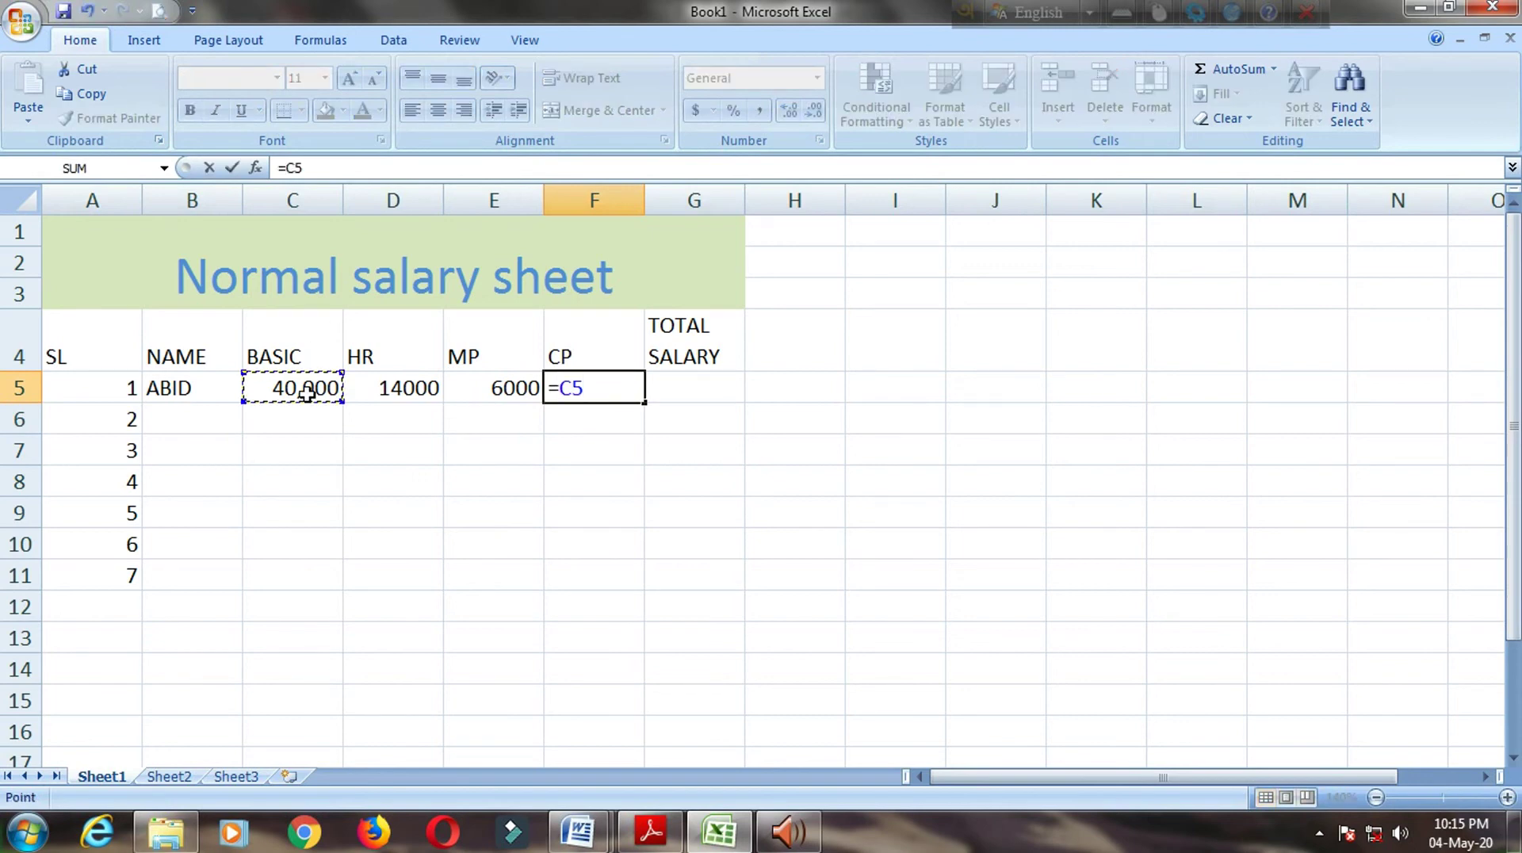
{"action": "type", "text": "*"}
{"action": "type", "text": "10"}
{"action": "type", "text": "^"}
{"action": "key", "text": "BackSpace"}
{"action": "type", "text": "%"}
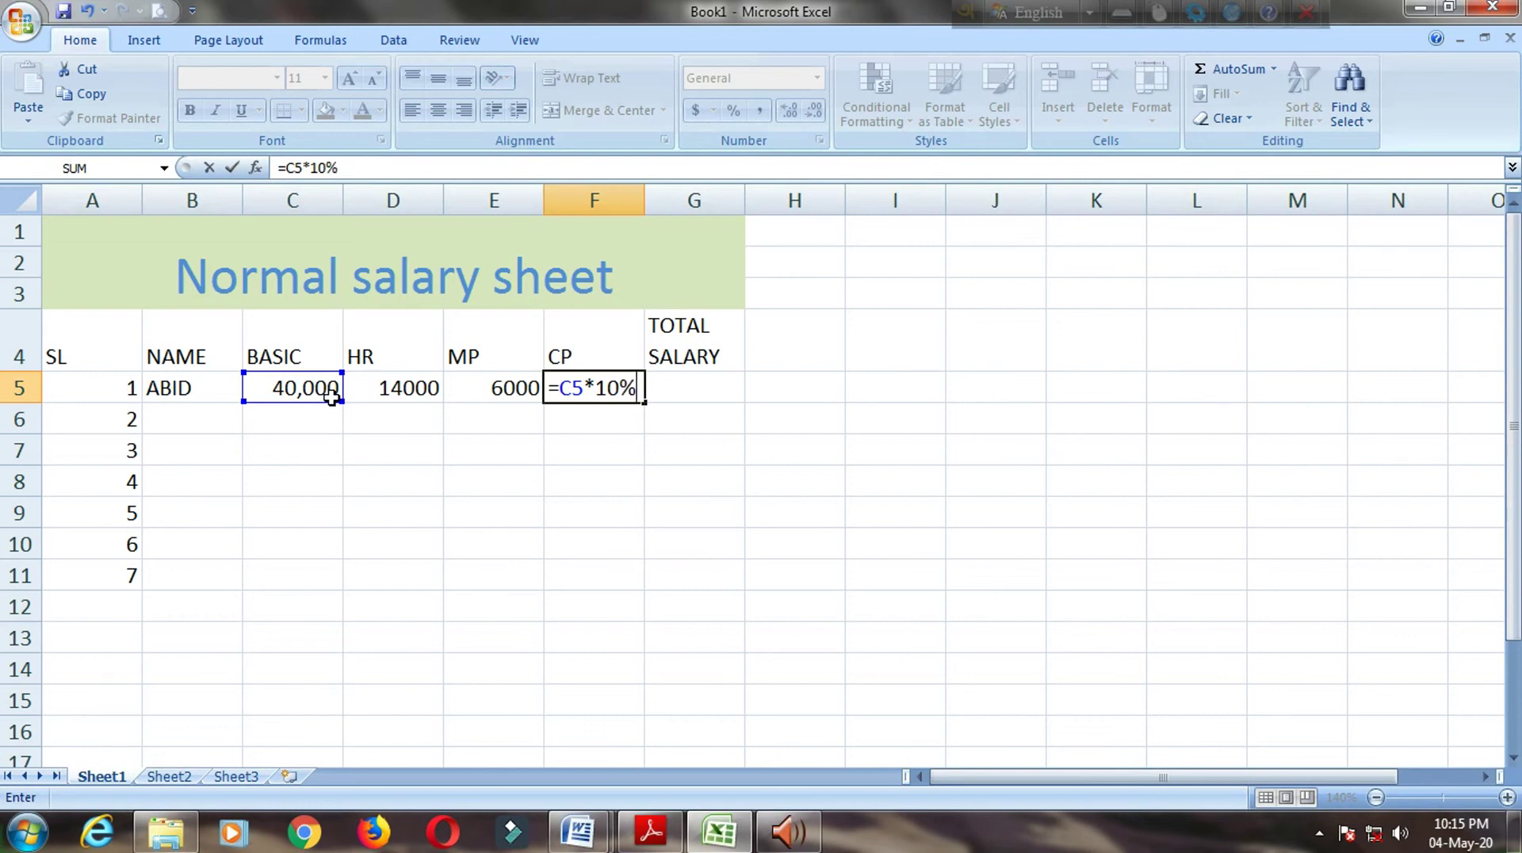
{"action": "left_click", "coordinate": [725, 510]}
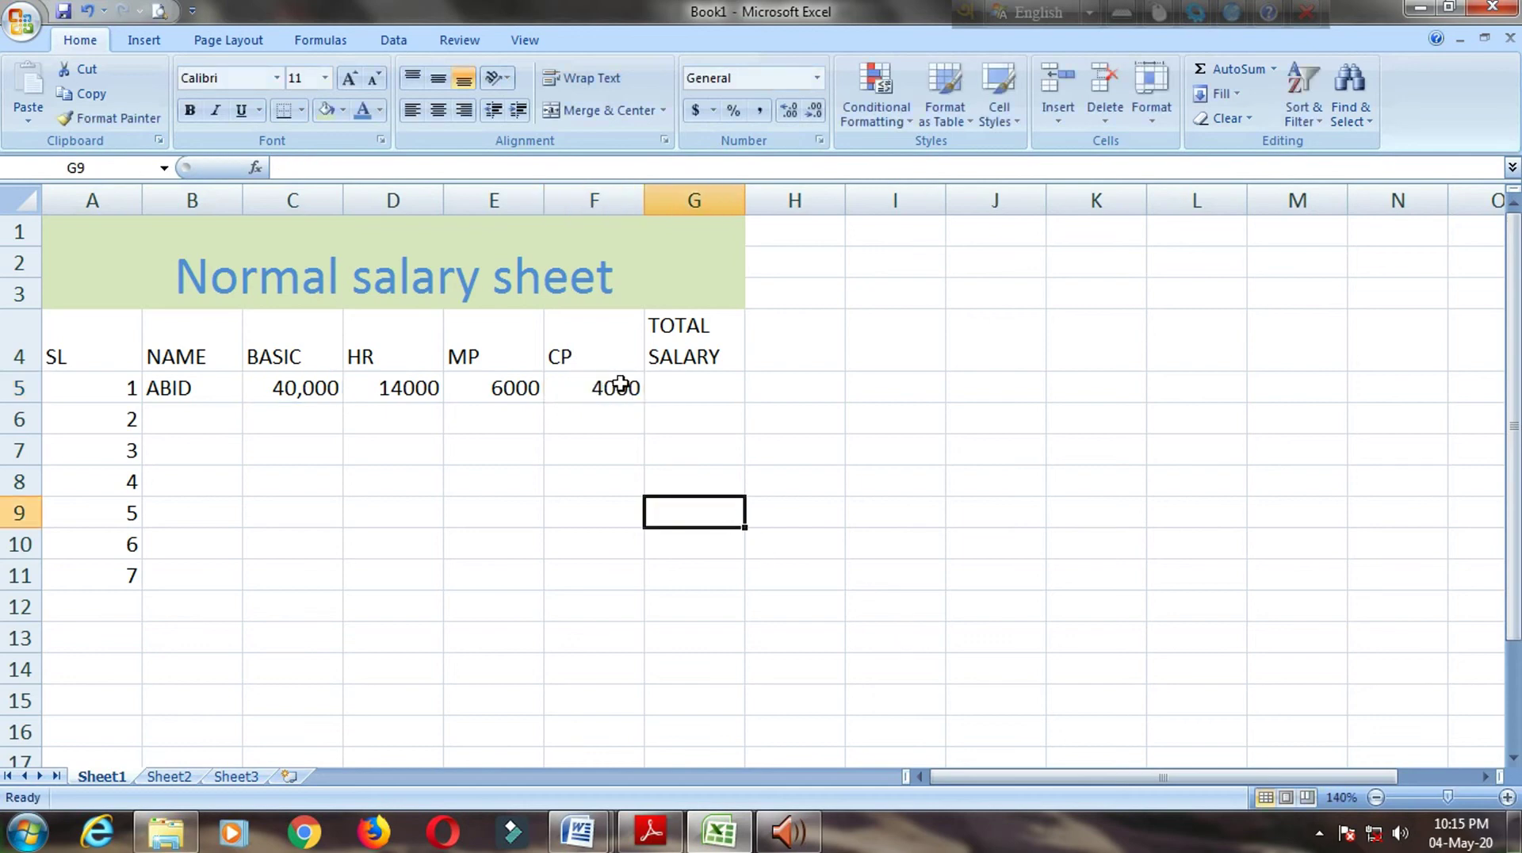
Step: Enter the formula =C5+D5+E5+F5 in G5 so the total salary shows 64,000
{"action": "left_click", "coordinate": [683, 394]}
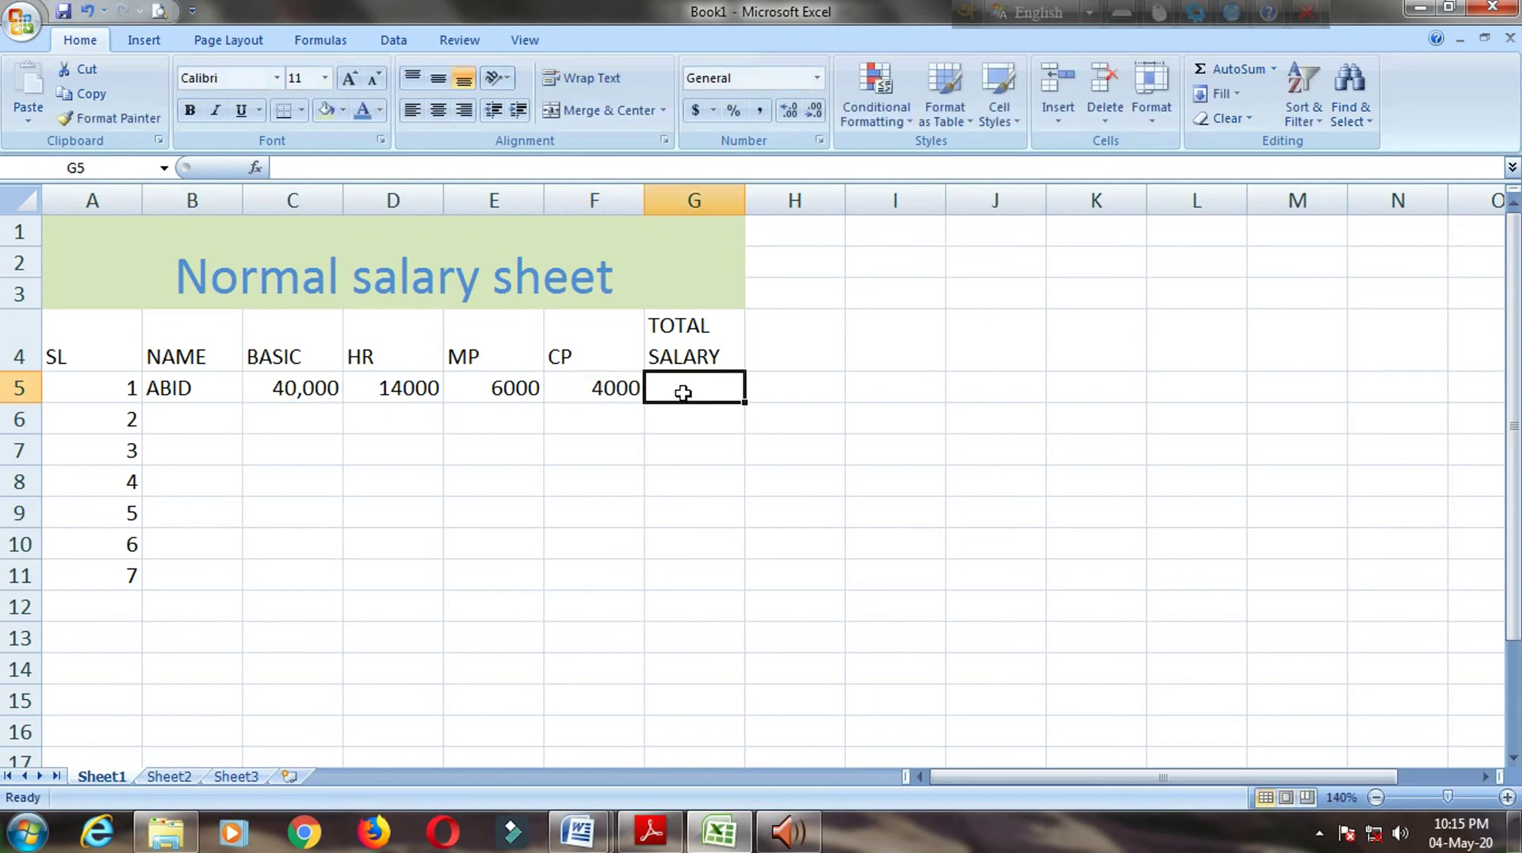
{"action": "double_click", "coordinate": [682, 393]}
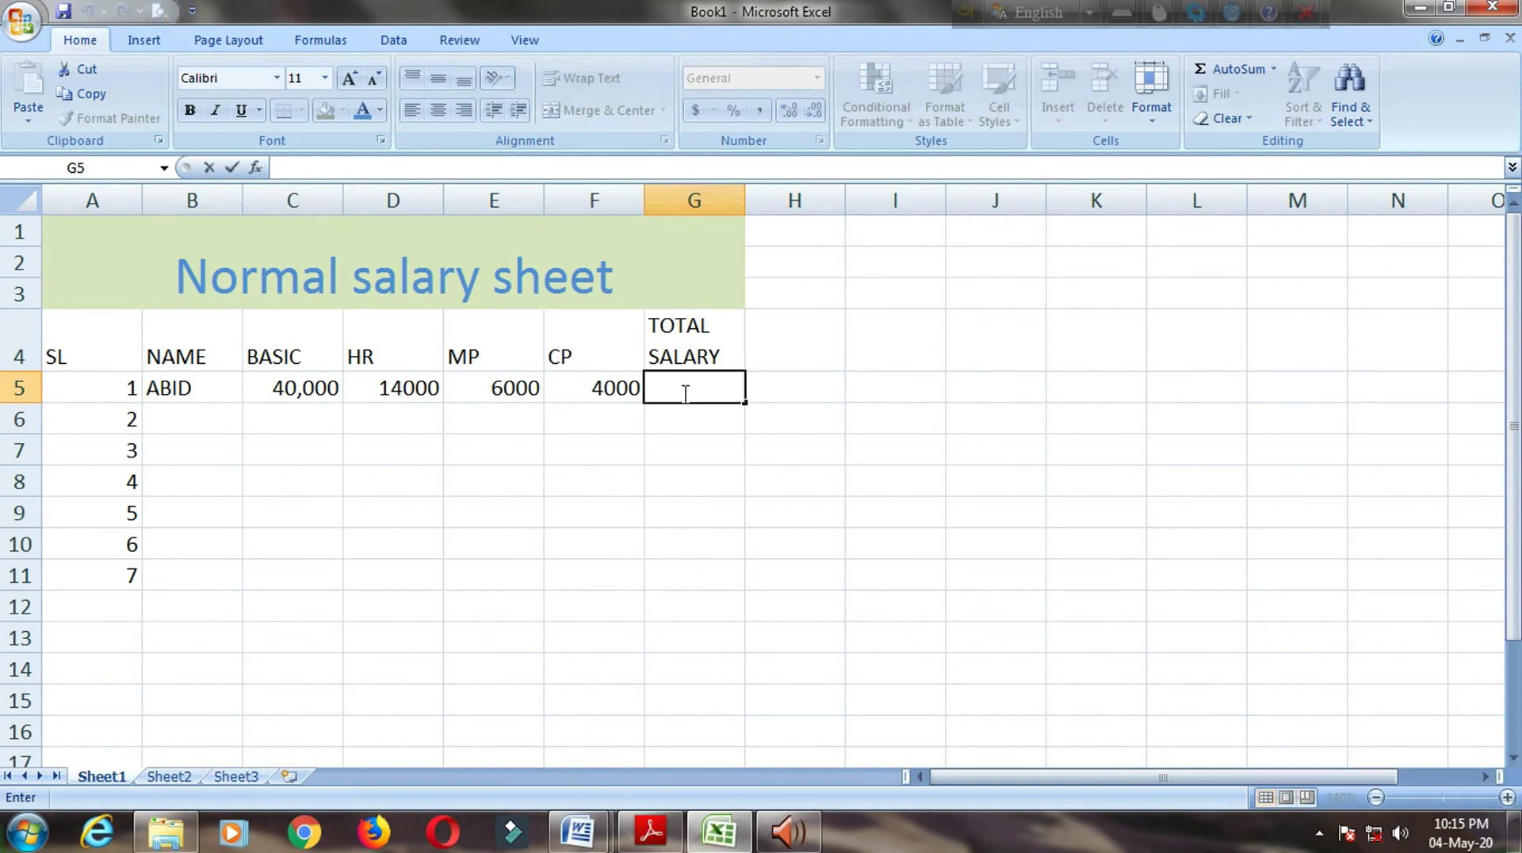
{"action": "type", "text": "="}
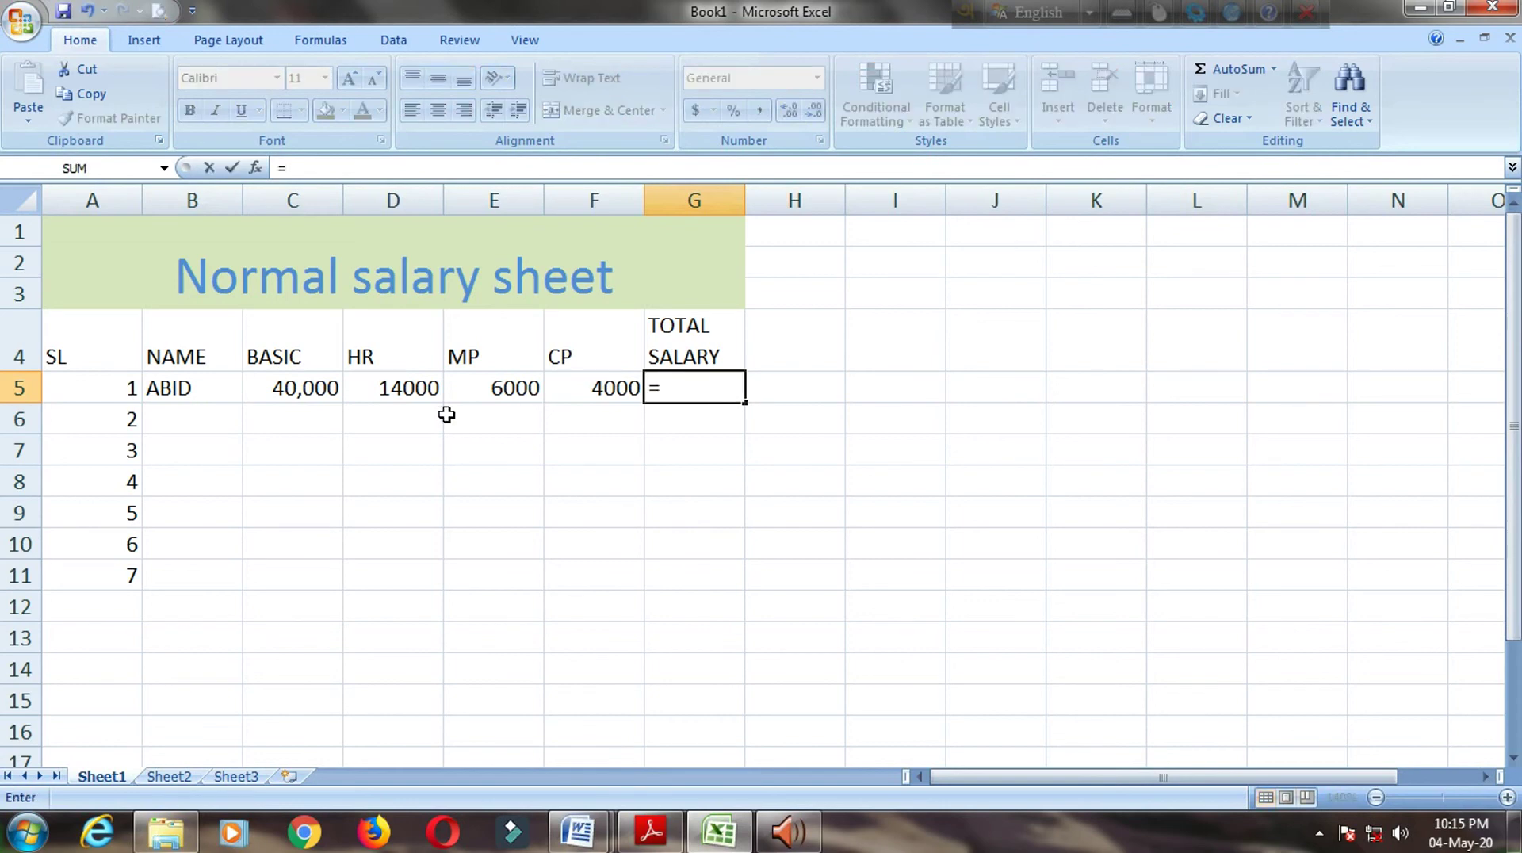
{"action": "left_click", "coordinate": [303, 383]}
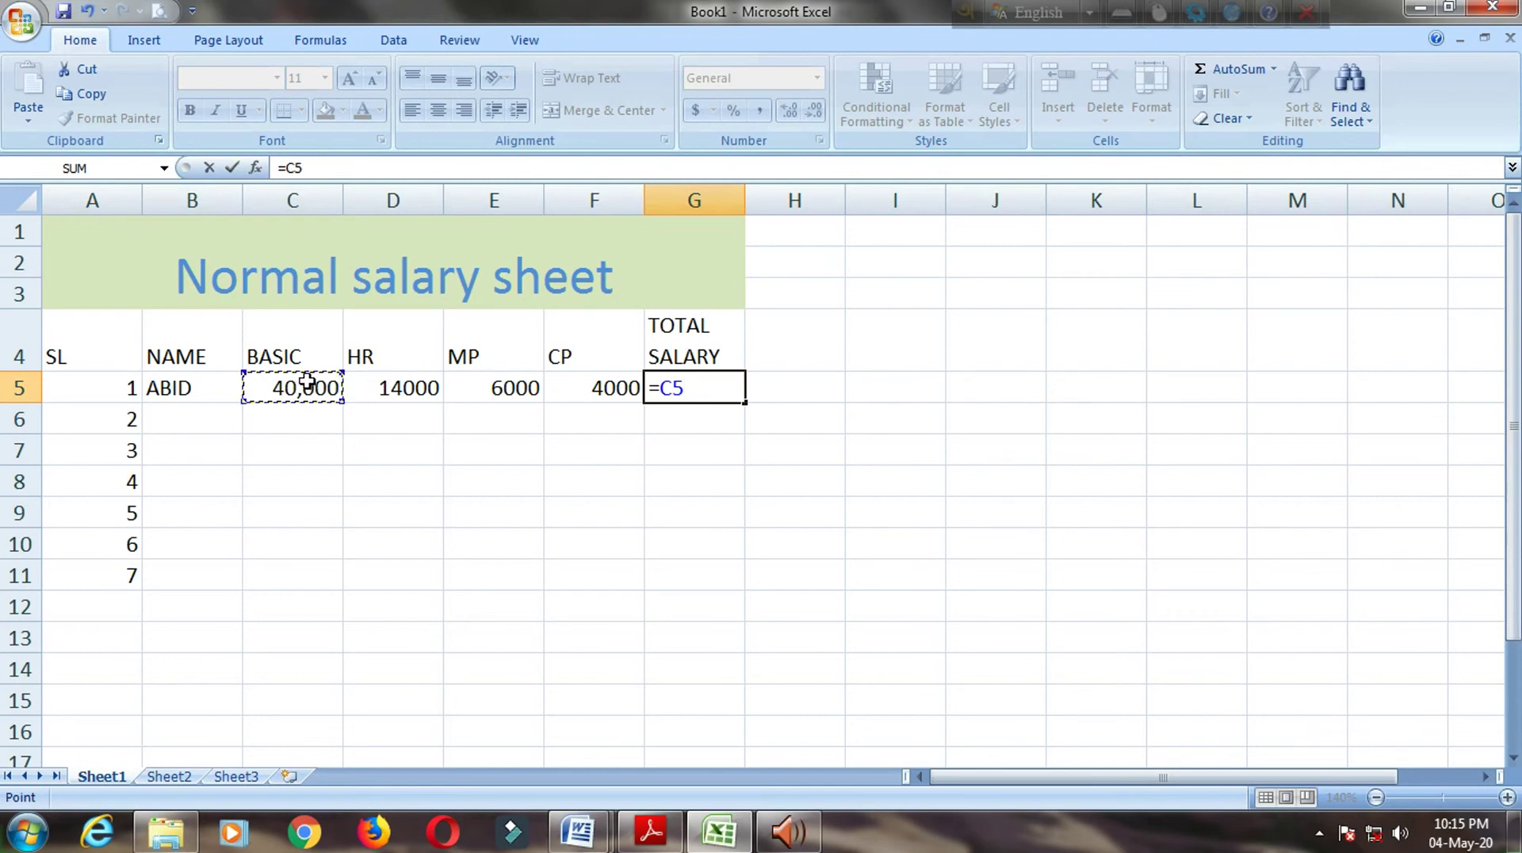
{"action": "type", "text": "+"}
{"action": "left_click", "coordinate": [393, 388]}
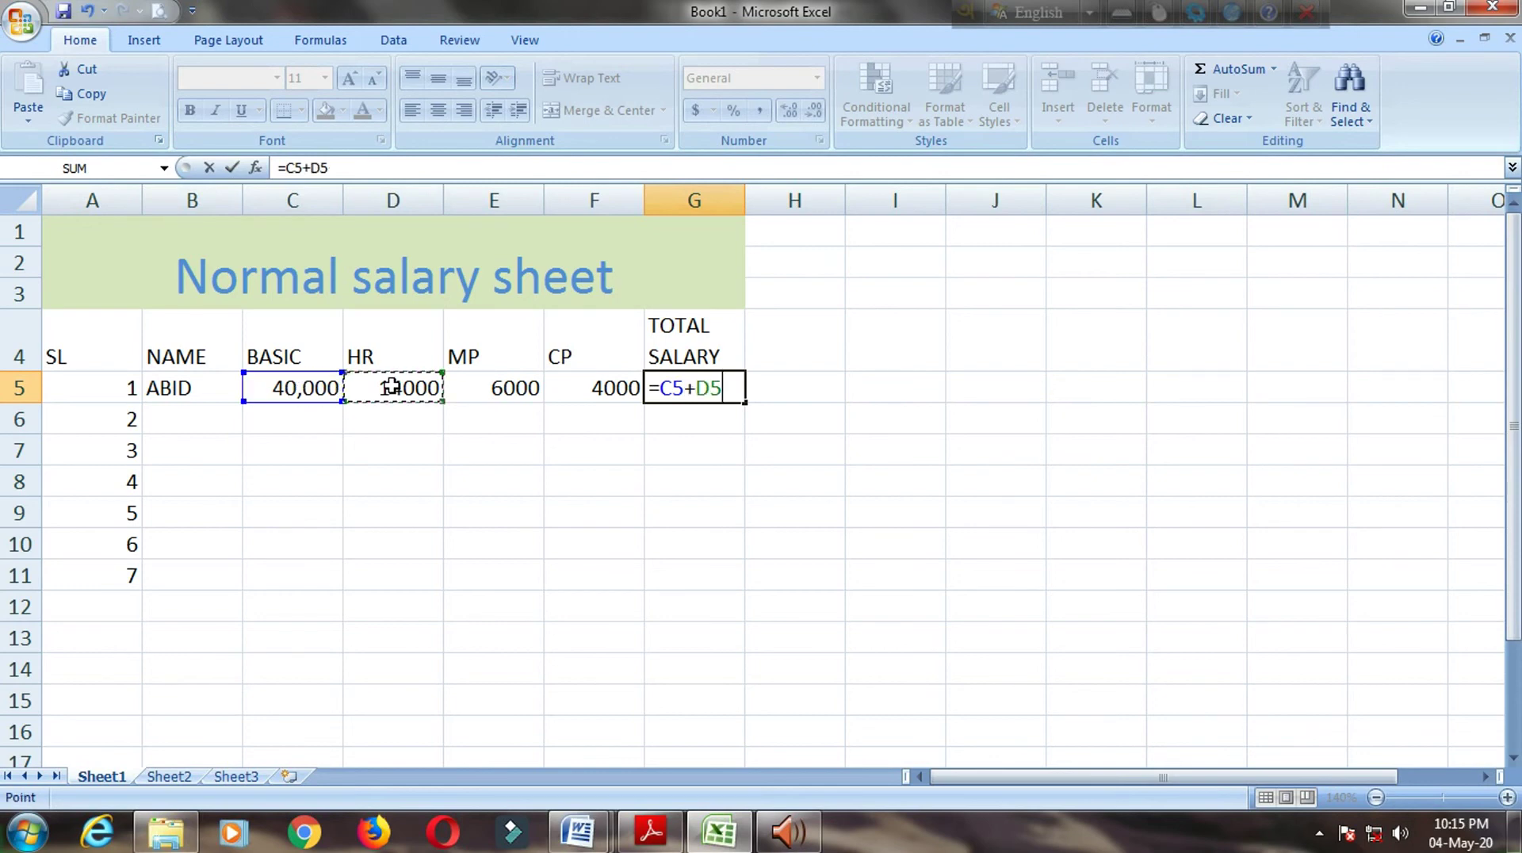
{"action": "type", "text": "+"}
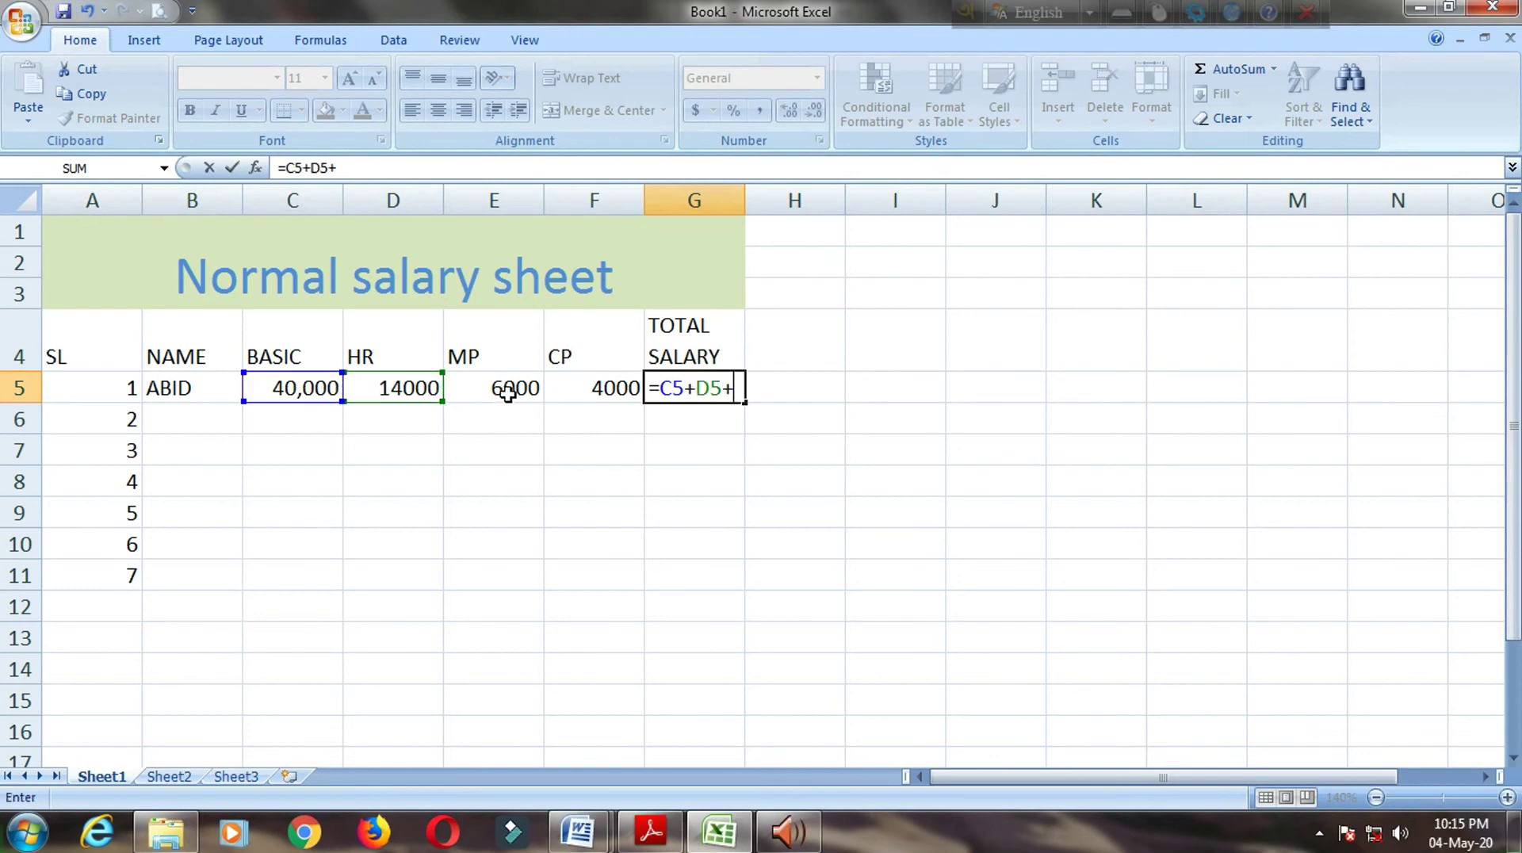
{"action": "left_click", "coordinate": [509, 392]}
{"action": "type", "text": "+"}
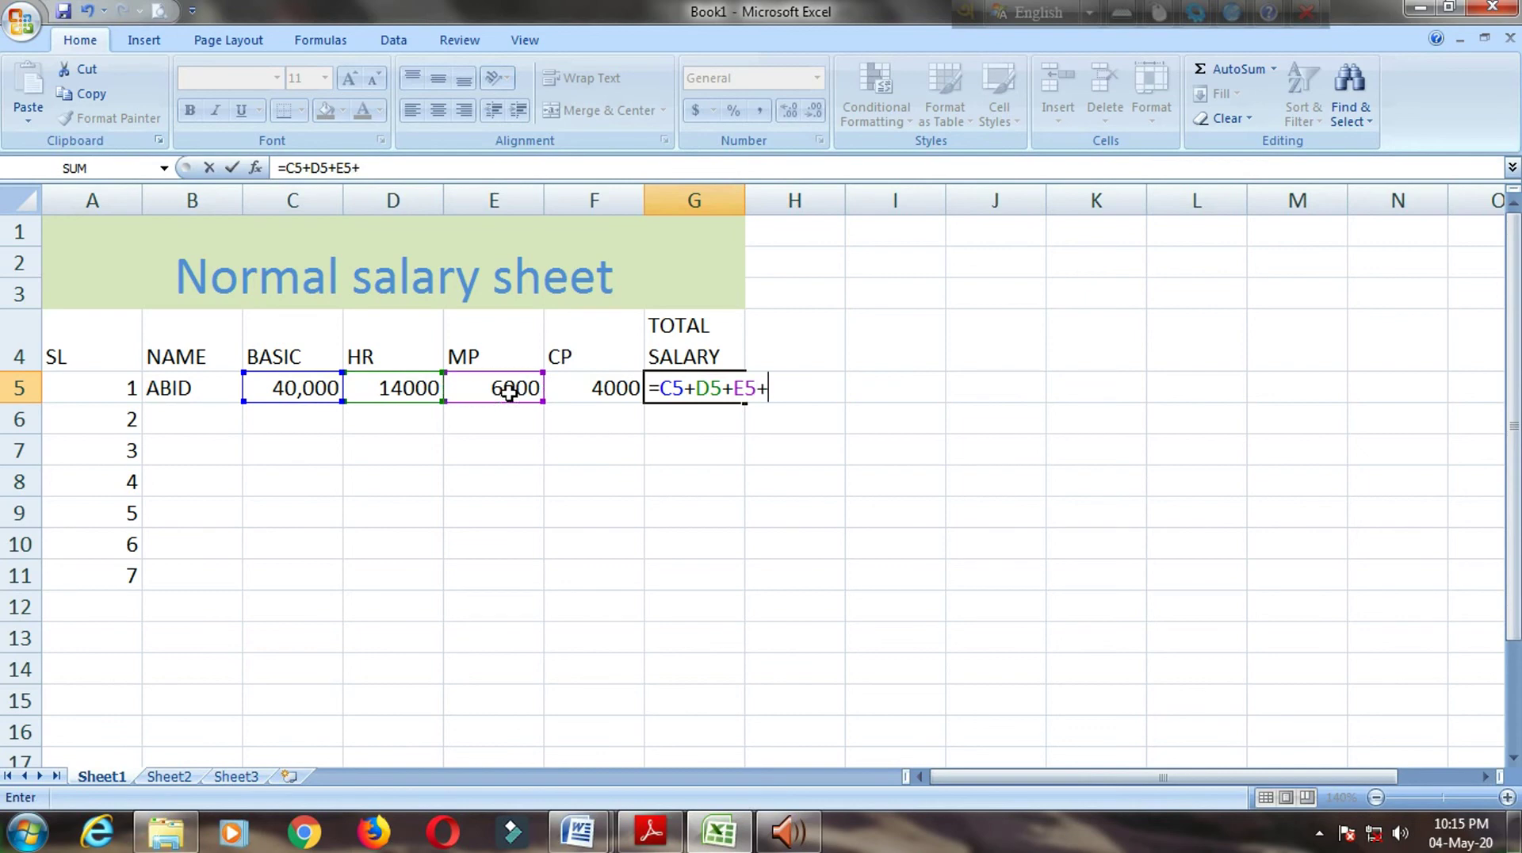
{"action": "left_click", "coordinate": [594, 390]}
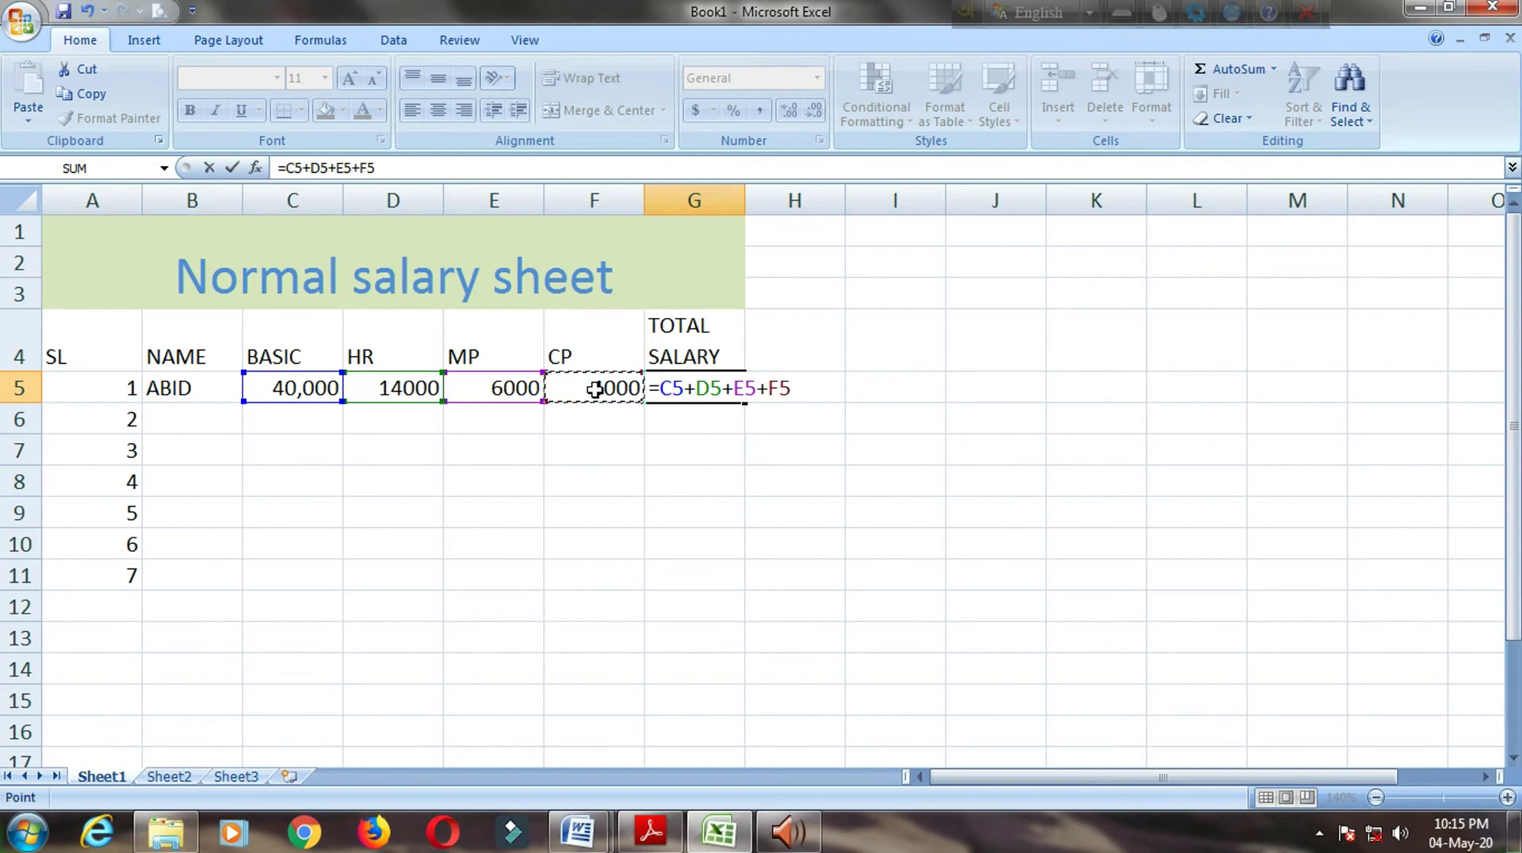
{"action": "key", "text": "Return"}
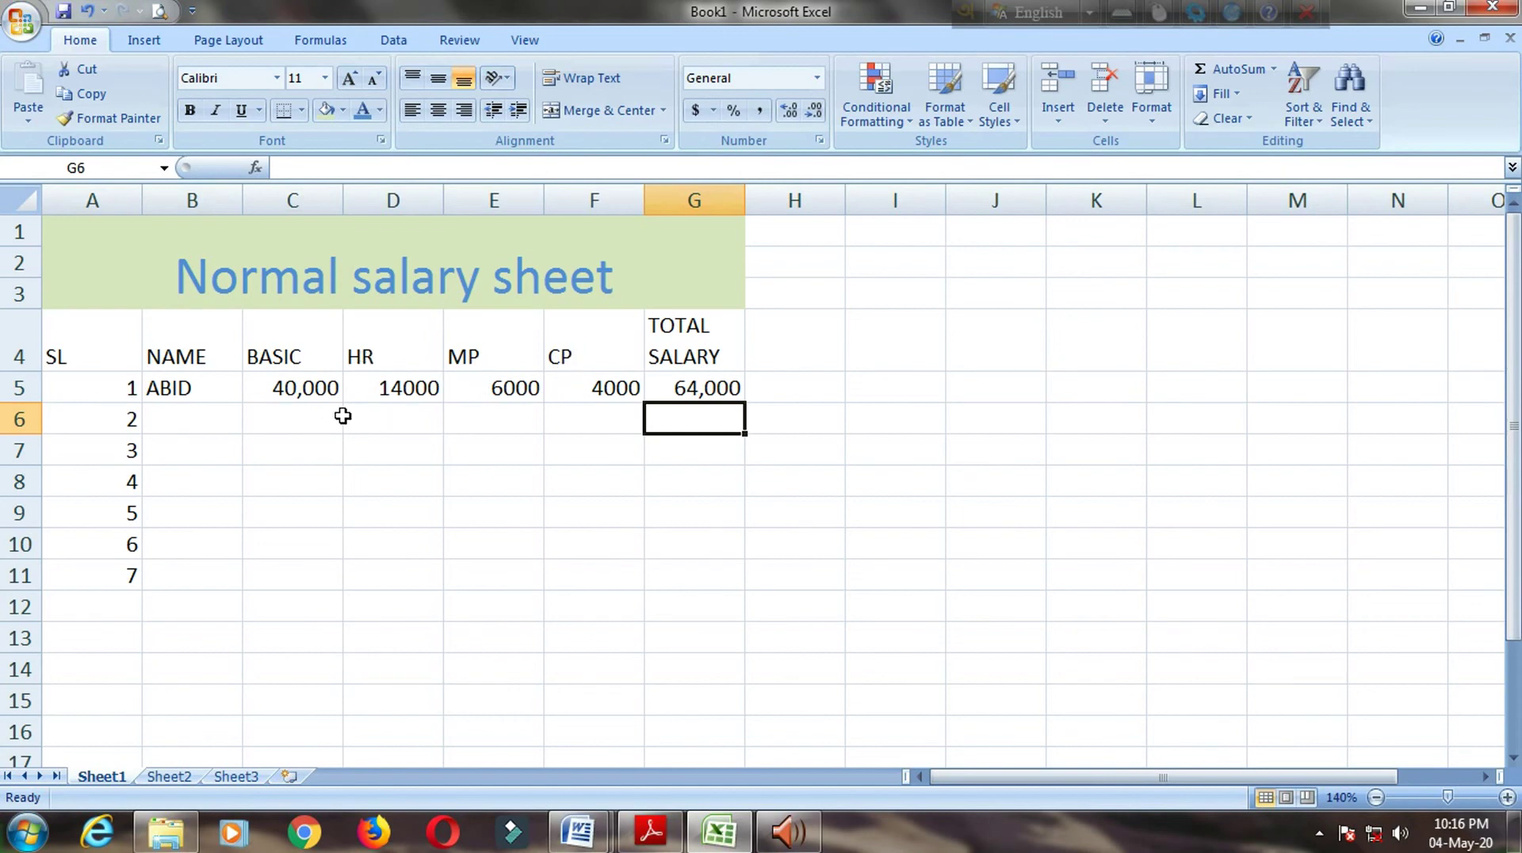
Step: Copy the HR formula in D5 down through row 11
{"action": "left_click", "coordinate": [433, 390]}
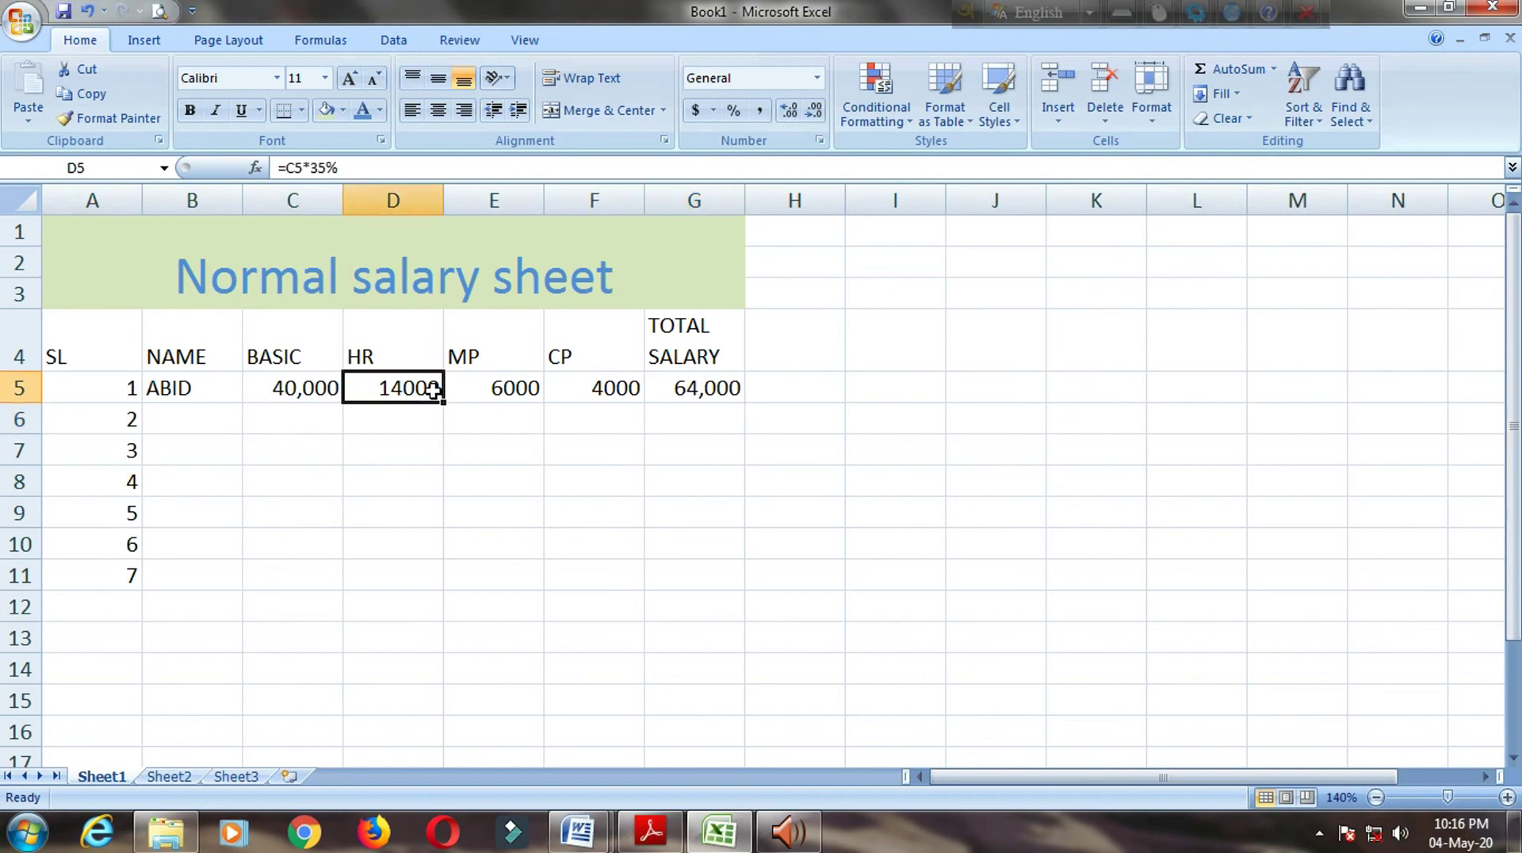
{"action": "left_click", "coordinate": [480, 392]}
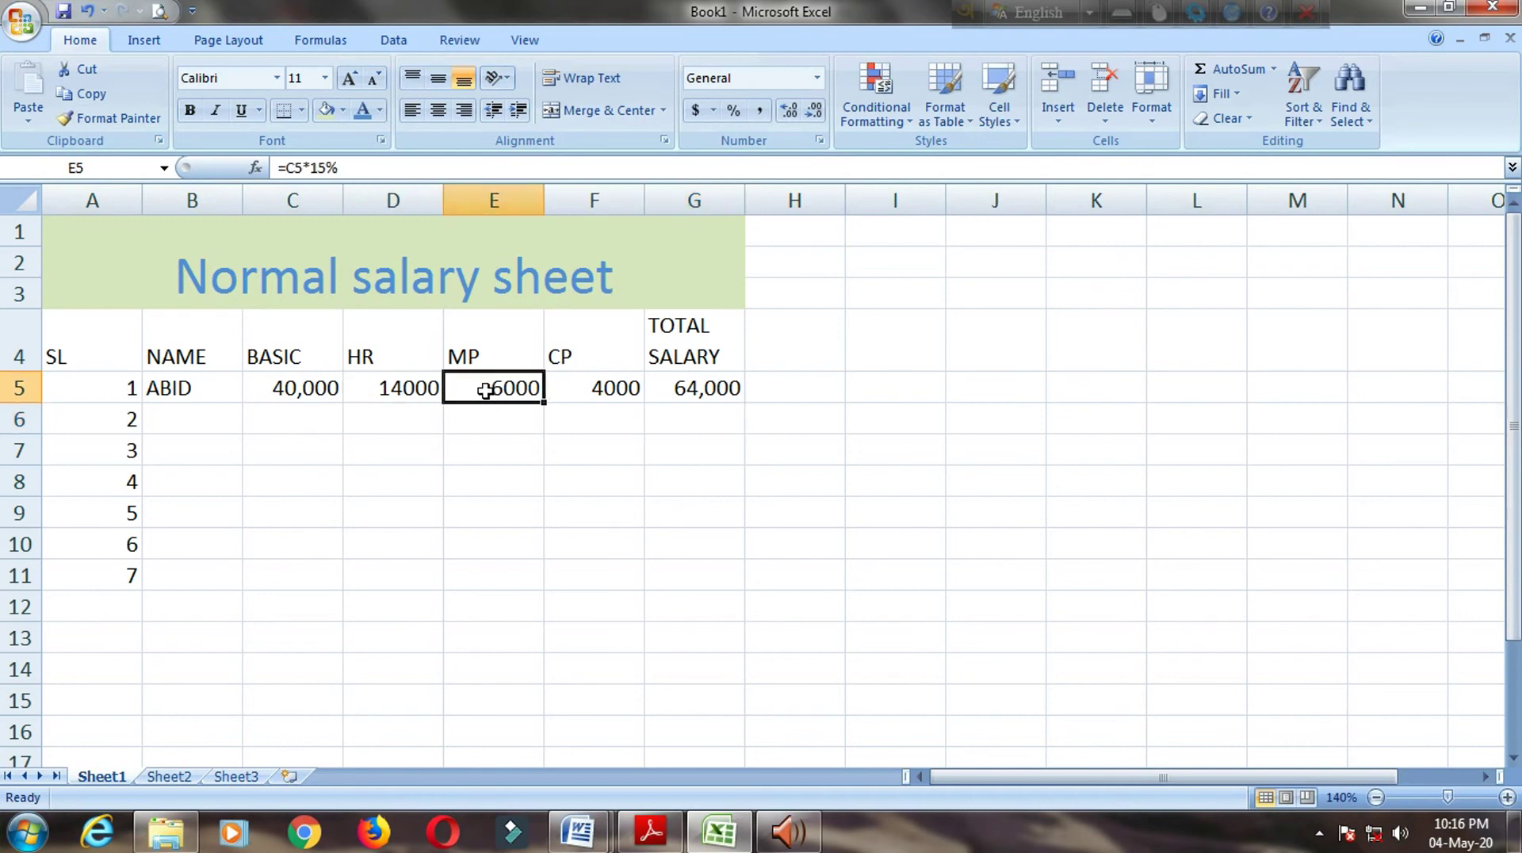
{"action": "left_click", "coordinate": [405, 387]}
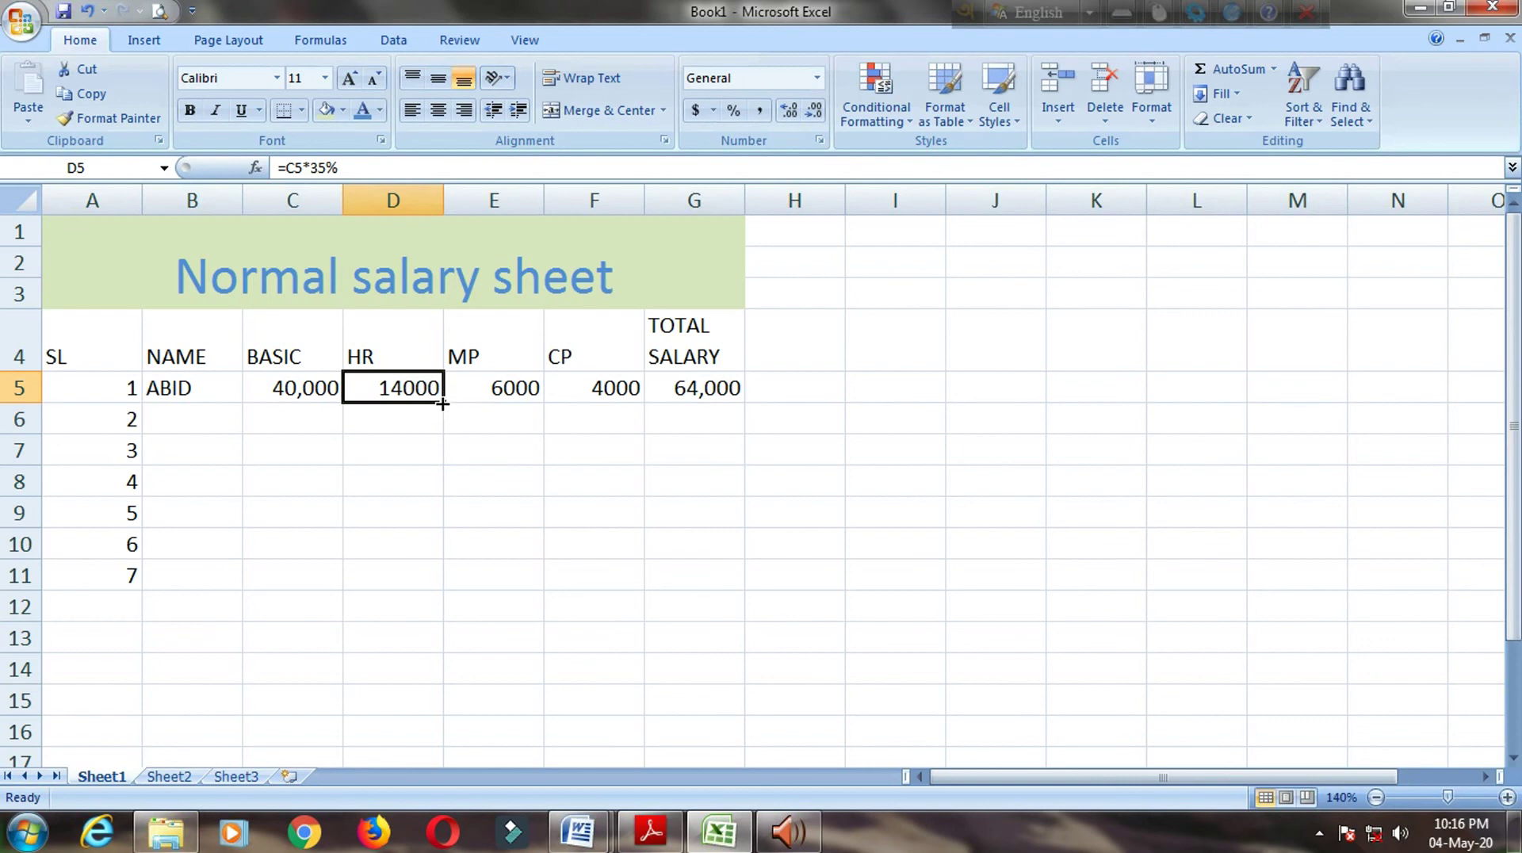
{"action": "left_click_drag", "start_coordinate": [442, 404], "coordinate": [432, 582]}
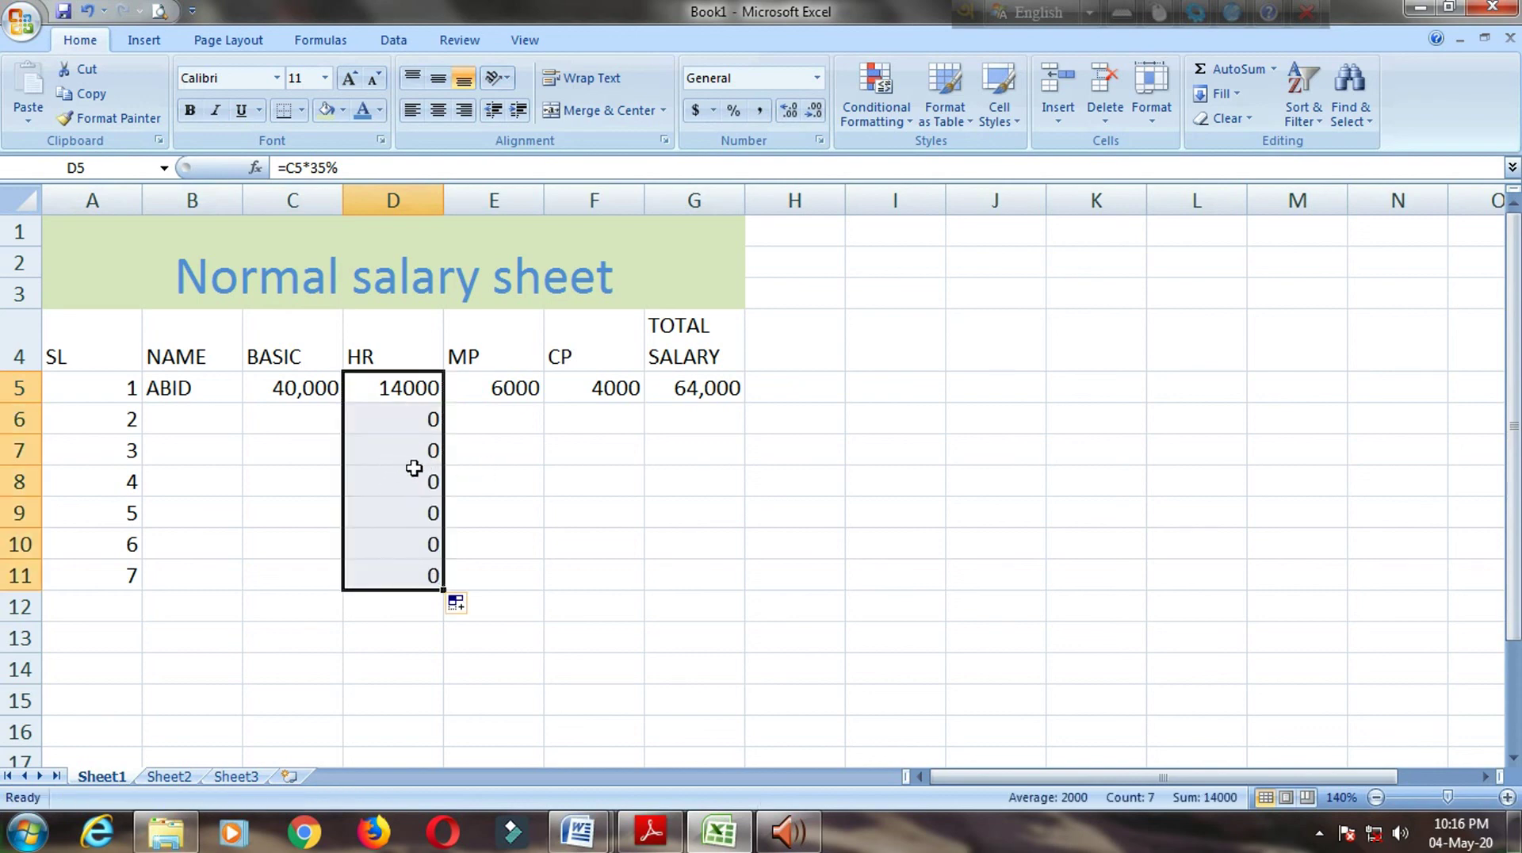
{"action": "left_click", "coordinate": [513, 504]}
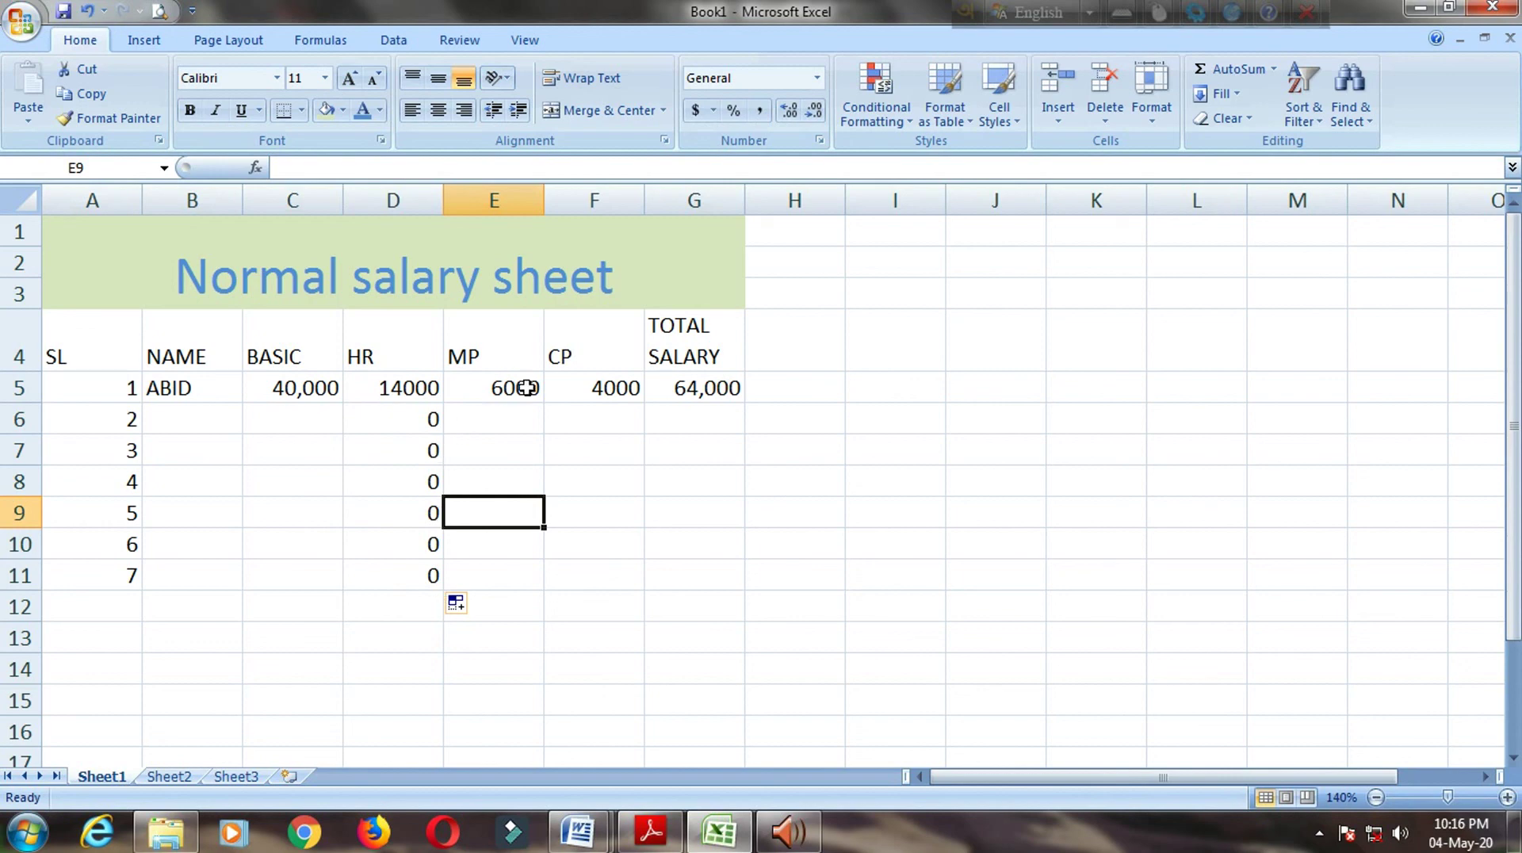
Step: Fill the MP, CP and total salary formulas from E5:G5 down through row 11
{"action": "left_click", "coordinate": [496, 393]}
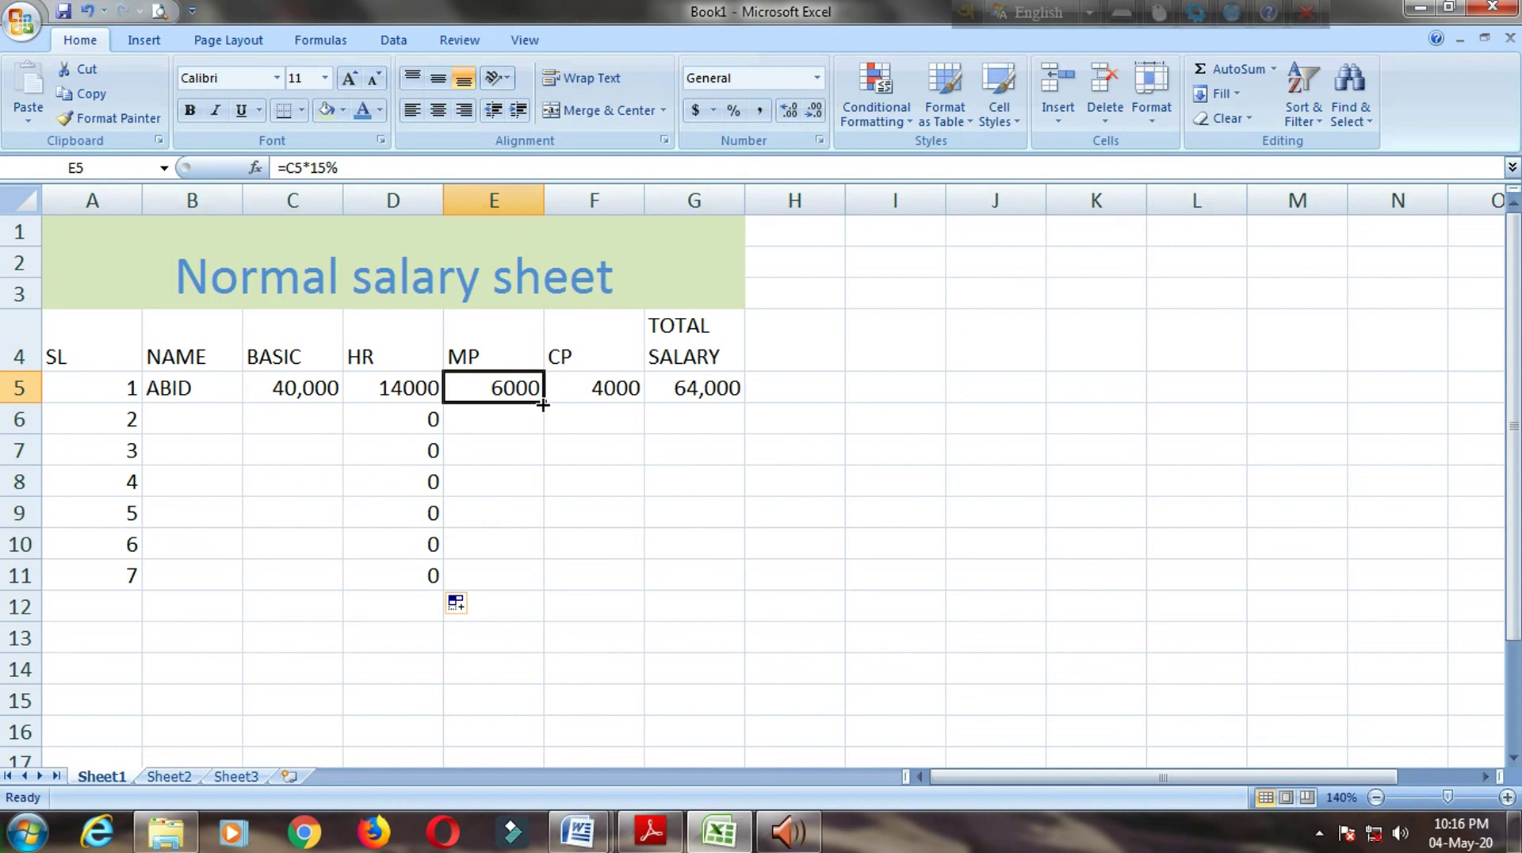
{"action": "left_click_drag", "start_coordinate": [544, 401], "coordinate": [531, 583]}
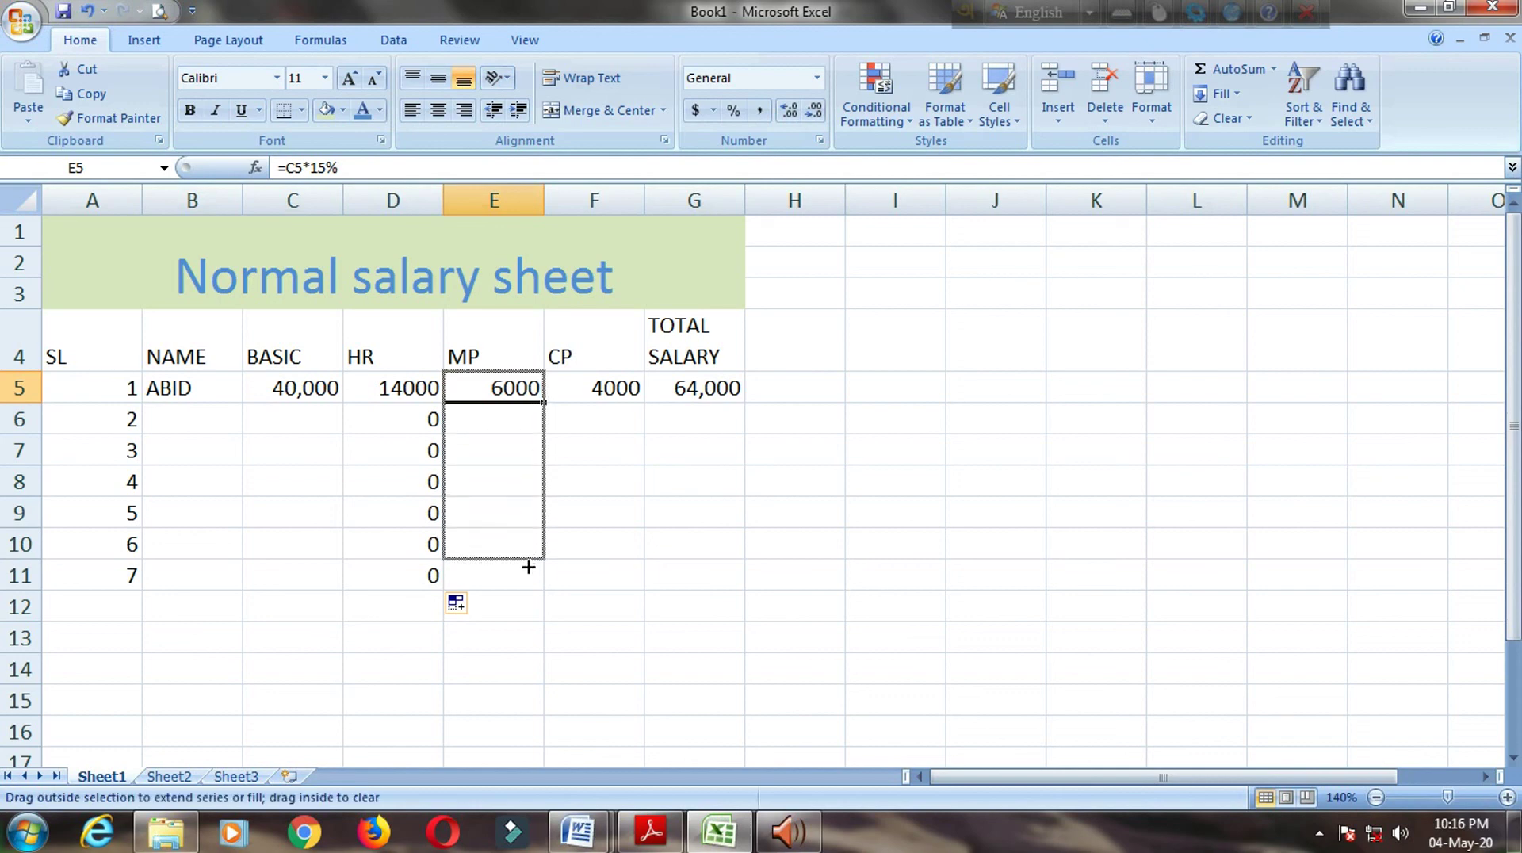
{"action": "left_click", "coordinate": [634, 389]}
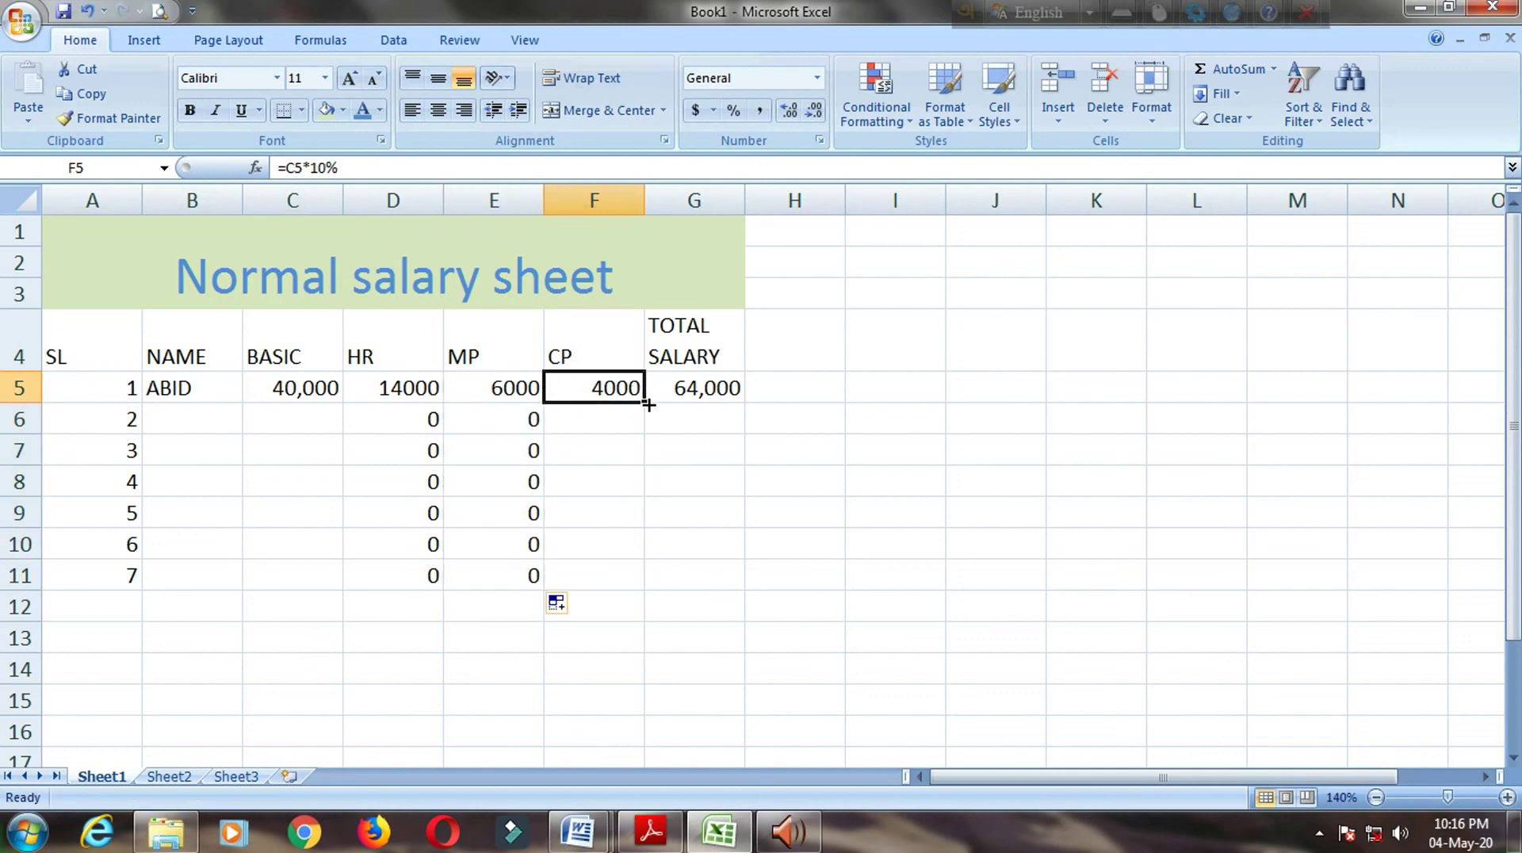
{"action": "left_click_drag", "start_coordinate": [644, 404], "coordinate": [641, 590]}
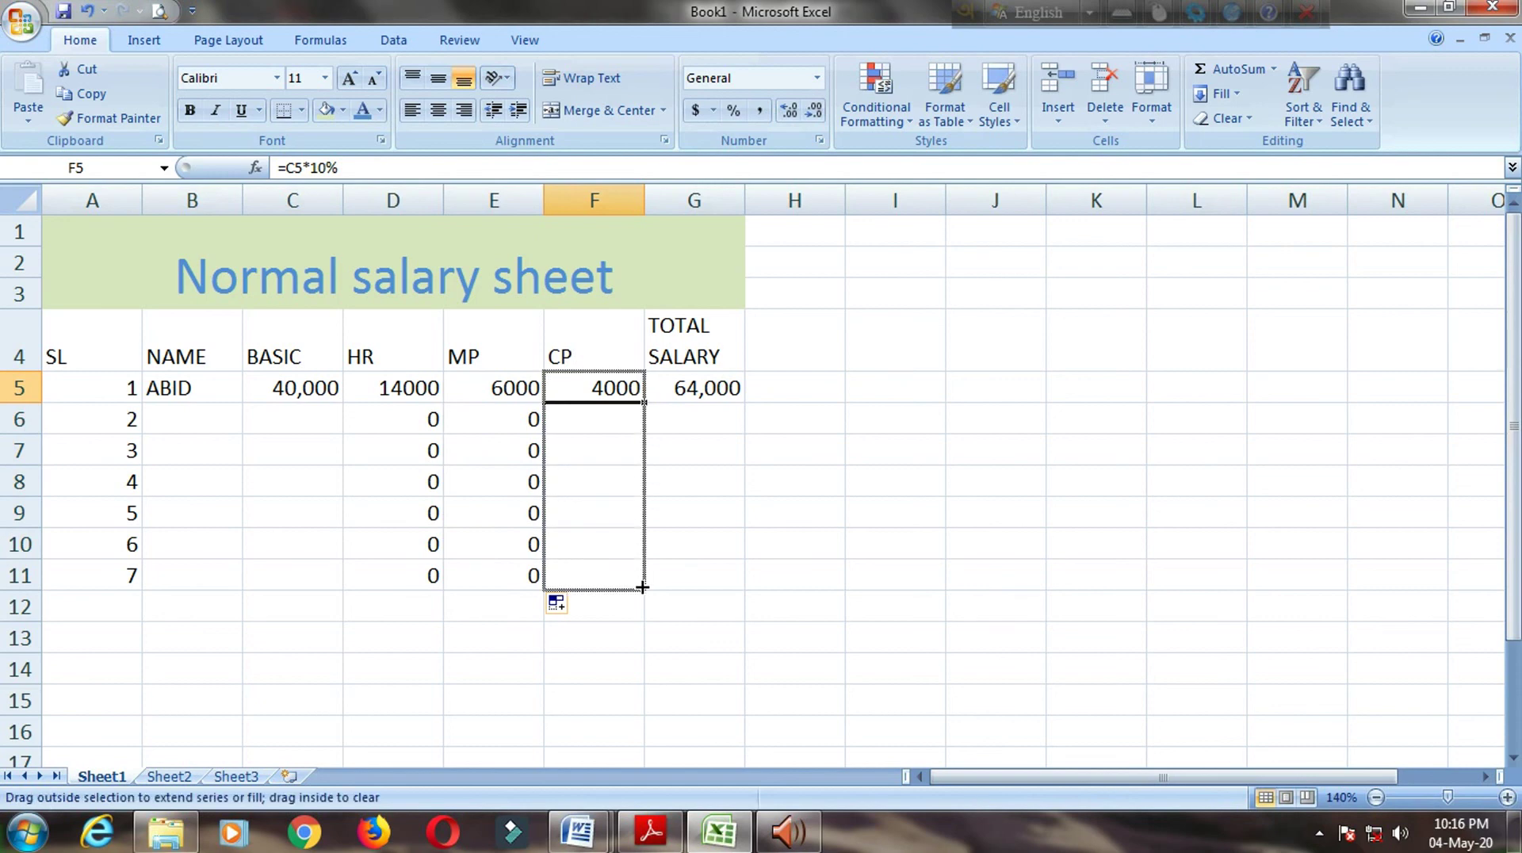
{"action": "left_click", "coordinate": [735, 388]}
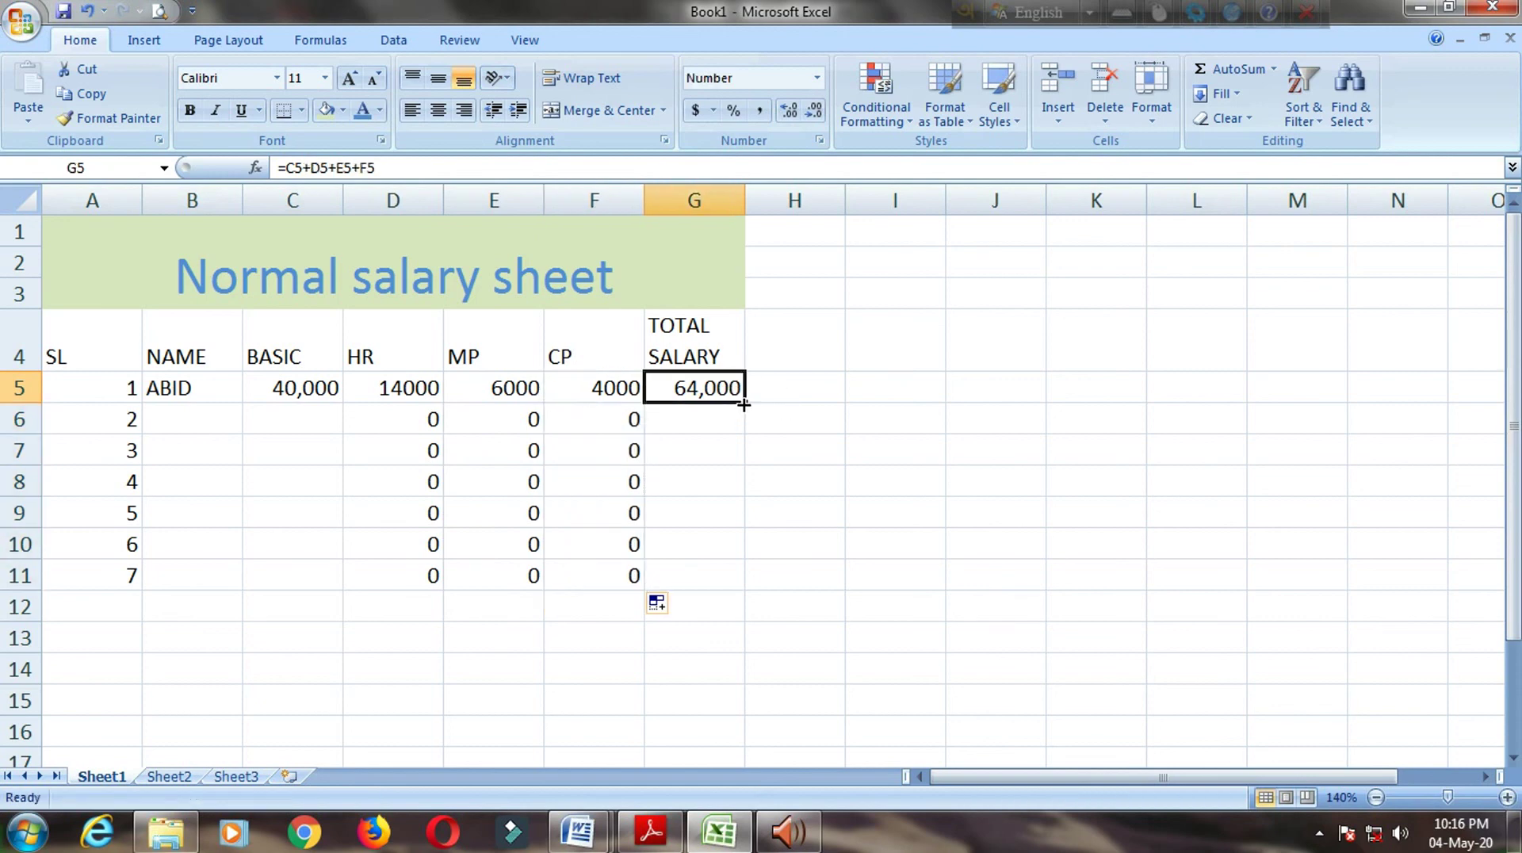
{"action": "left_click_drag", "start_coordinate": [746, 402], "coordinate": [741, 588]}
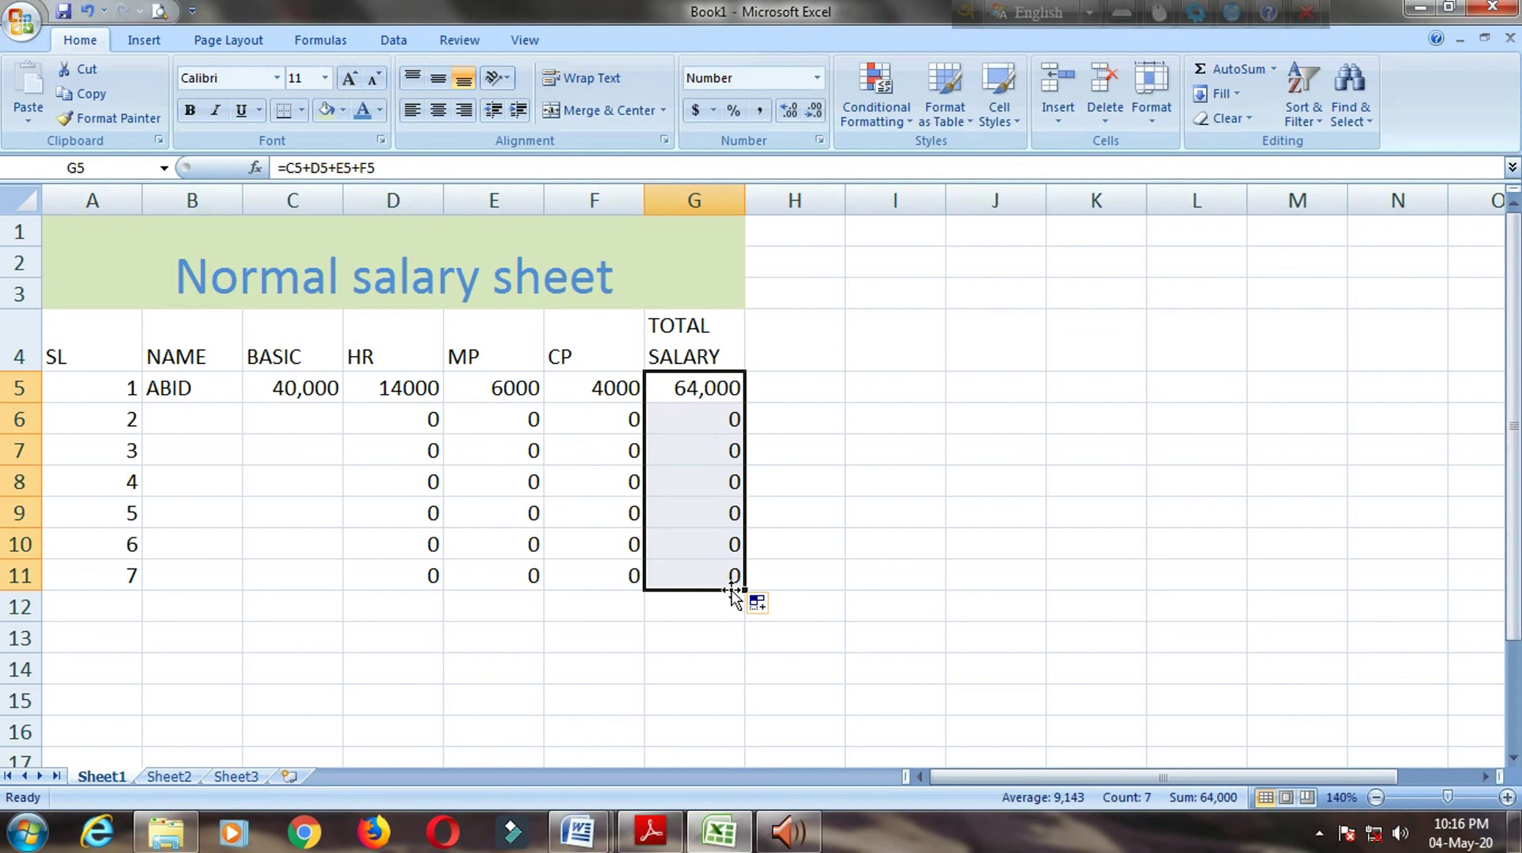
{"action": "left_click", "coordinate": [849, 519]}
Step: Type the second employee's name in B6, fixing its capitalisation
{"action": "left_click", "coordinate": [190, 422]}
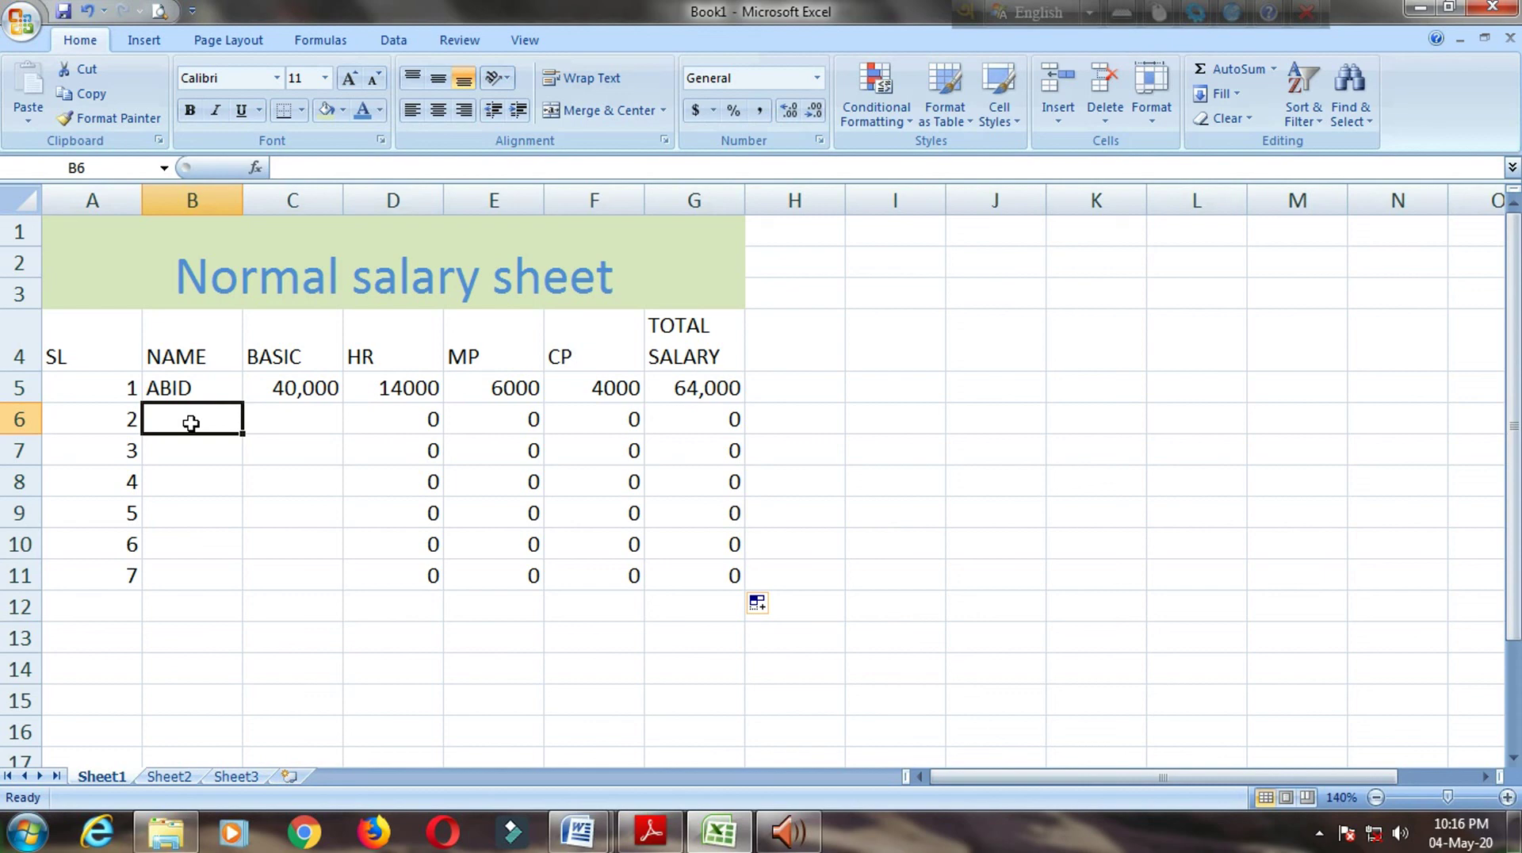
{"action": "type", "text": "nUMAN"}
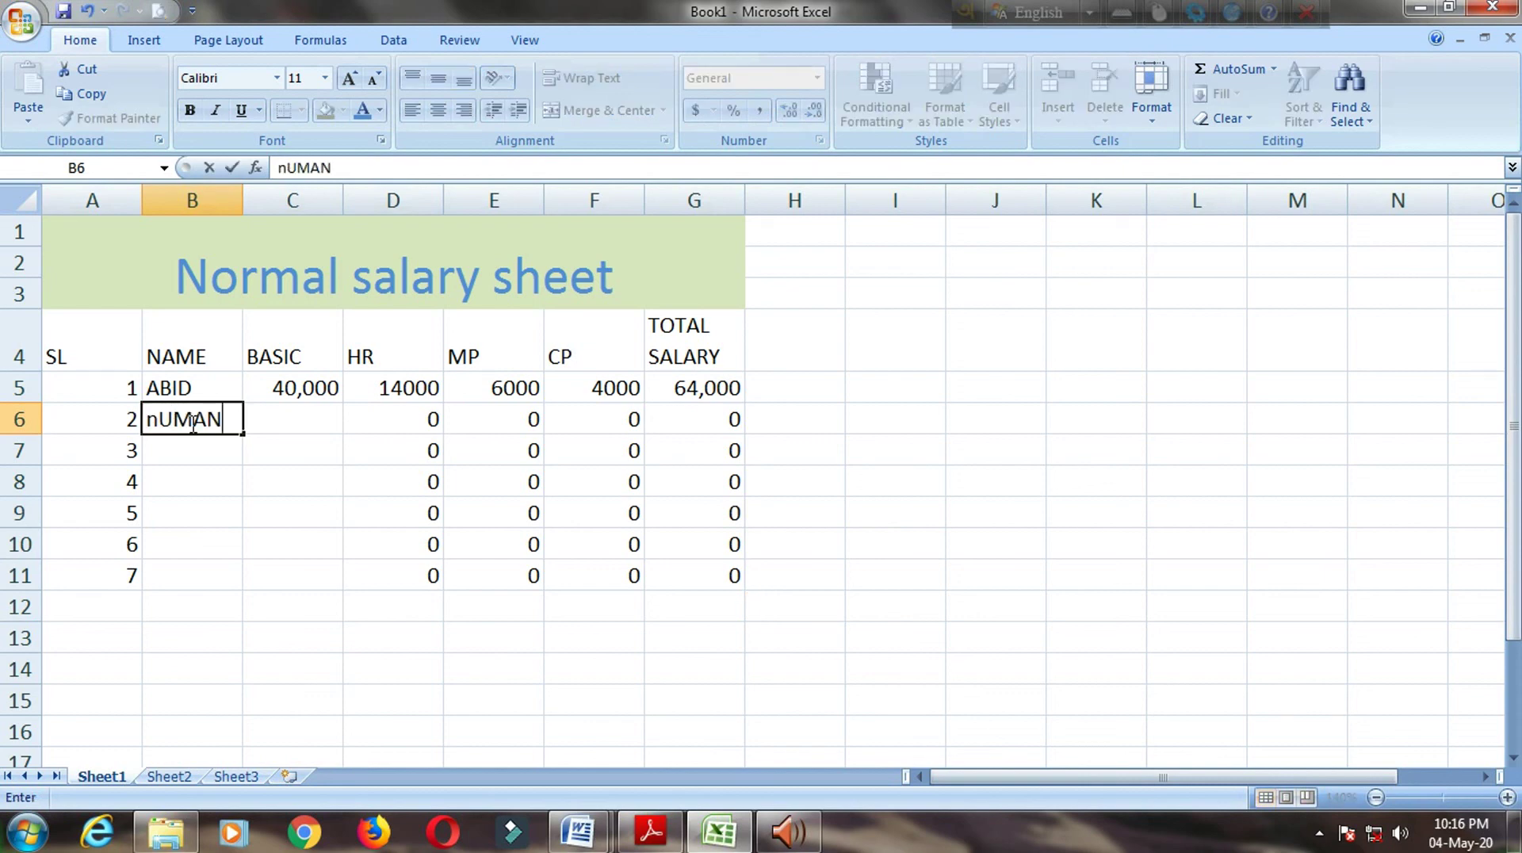
{"action": "type", "text": "I"}
{"action": "key", "text": "BackSpace"}
{"action": "key", "text": "BackSpace"}
{"action": "key", "text": "BackSpace"}
{"action": "type", "text": "Nu"}
{"action": "type", "text": "mani"}
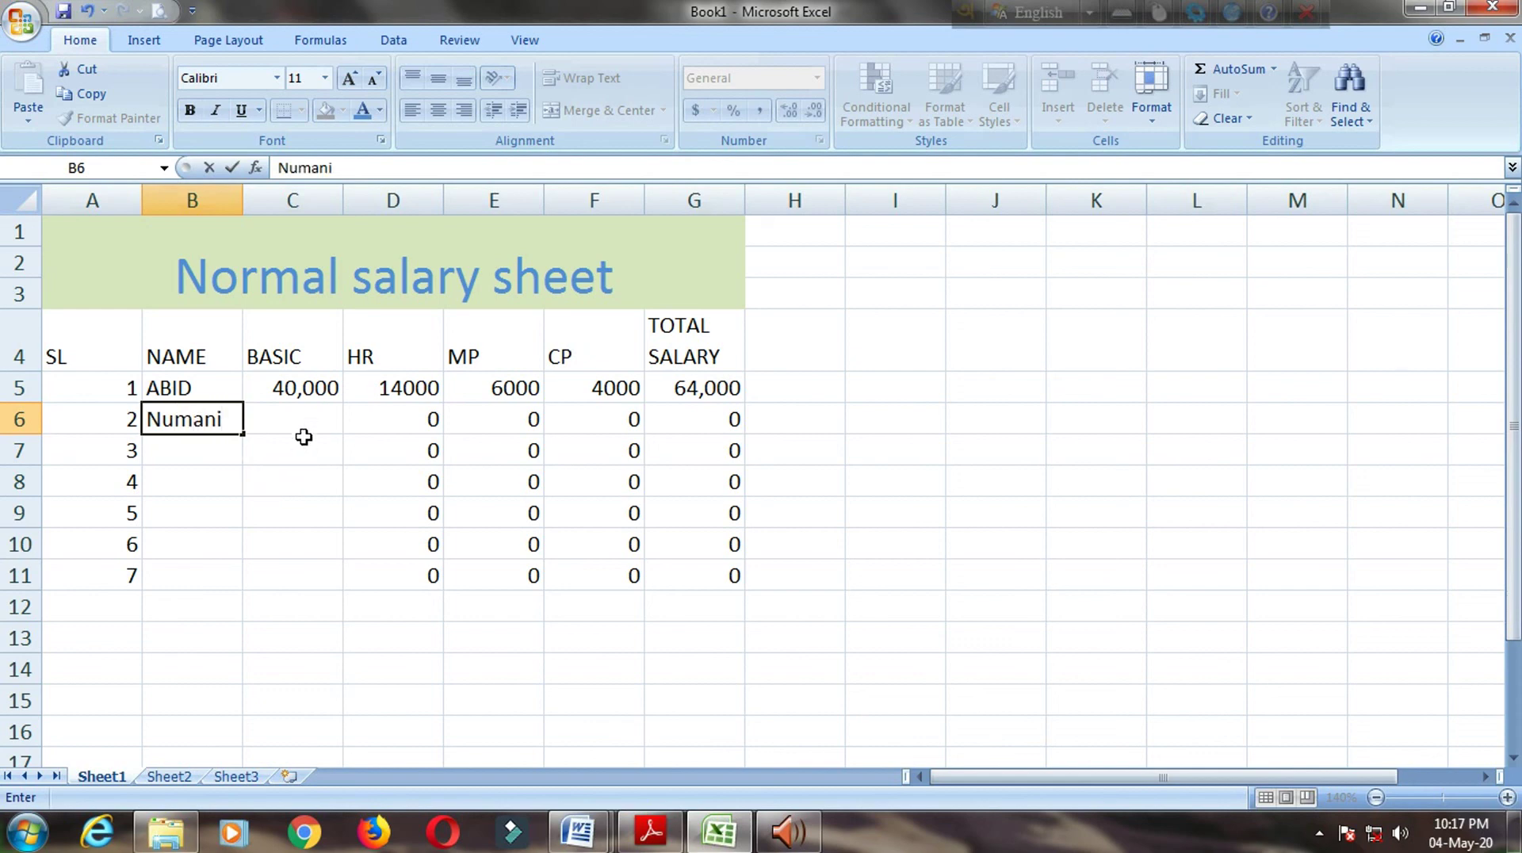
Step: Enter basic pay 30,000 in C6 and 25,000 in C7
{"action": "left_click", "coordinate": [315, 415]}
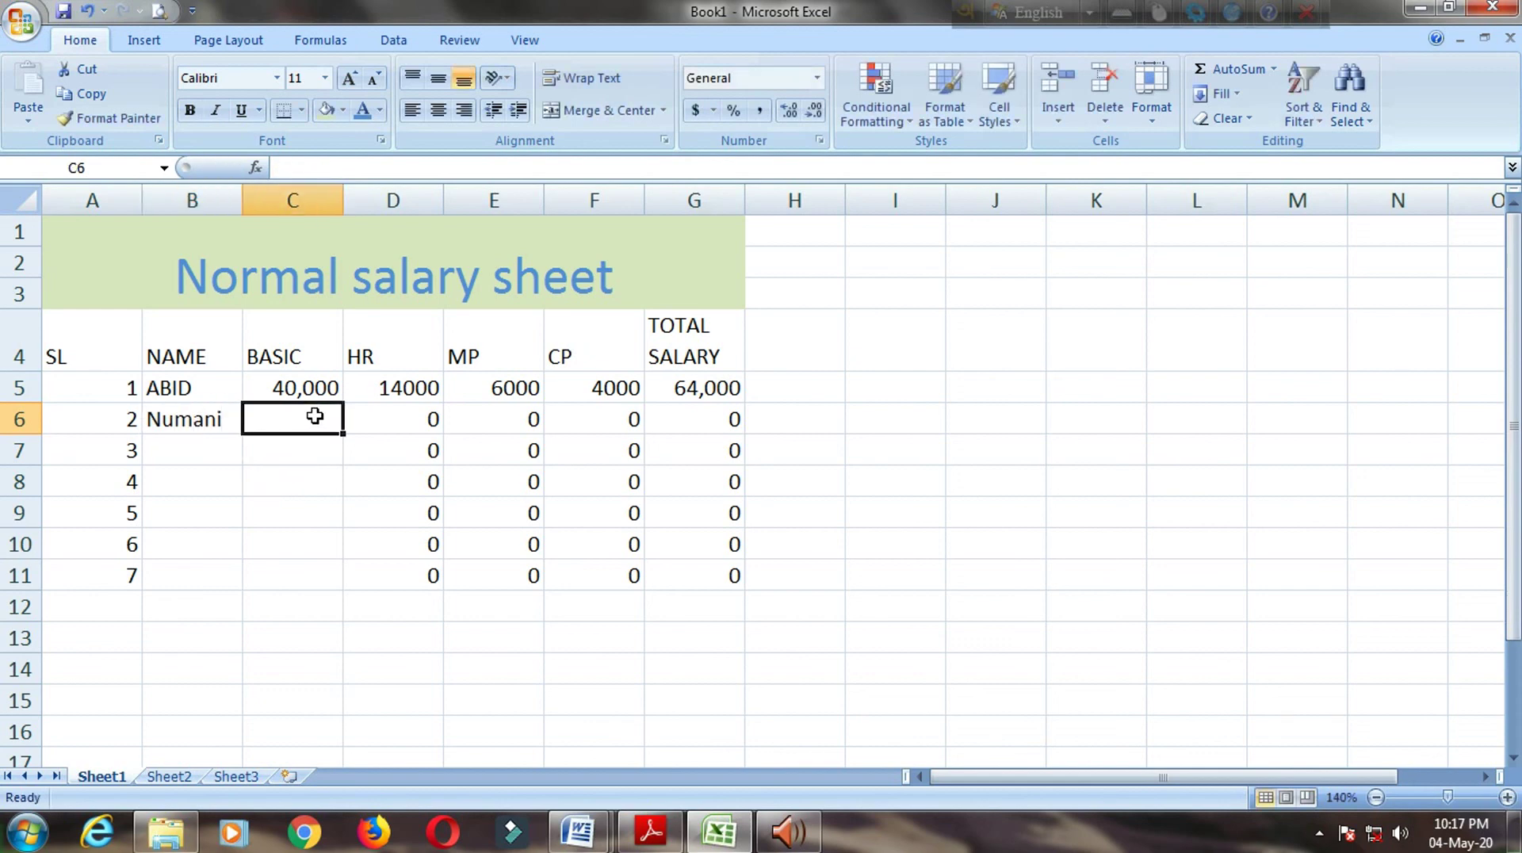
{"action": "type", "text": "30,"}
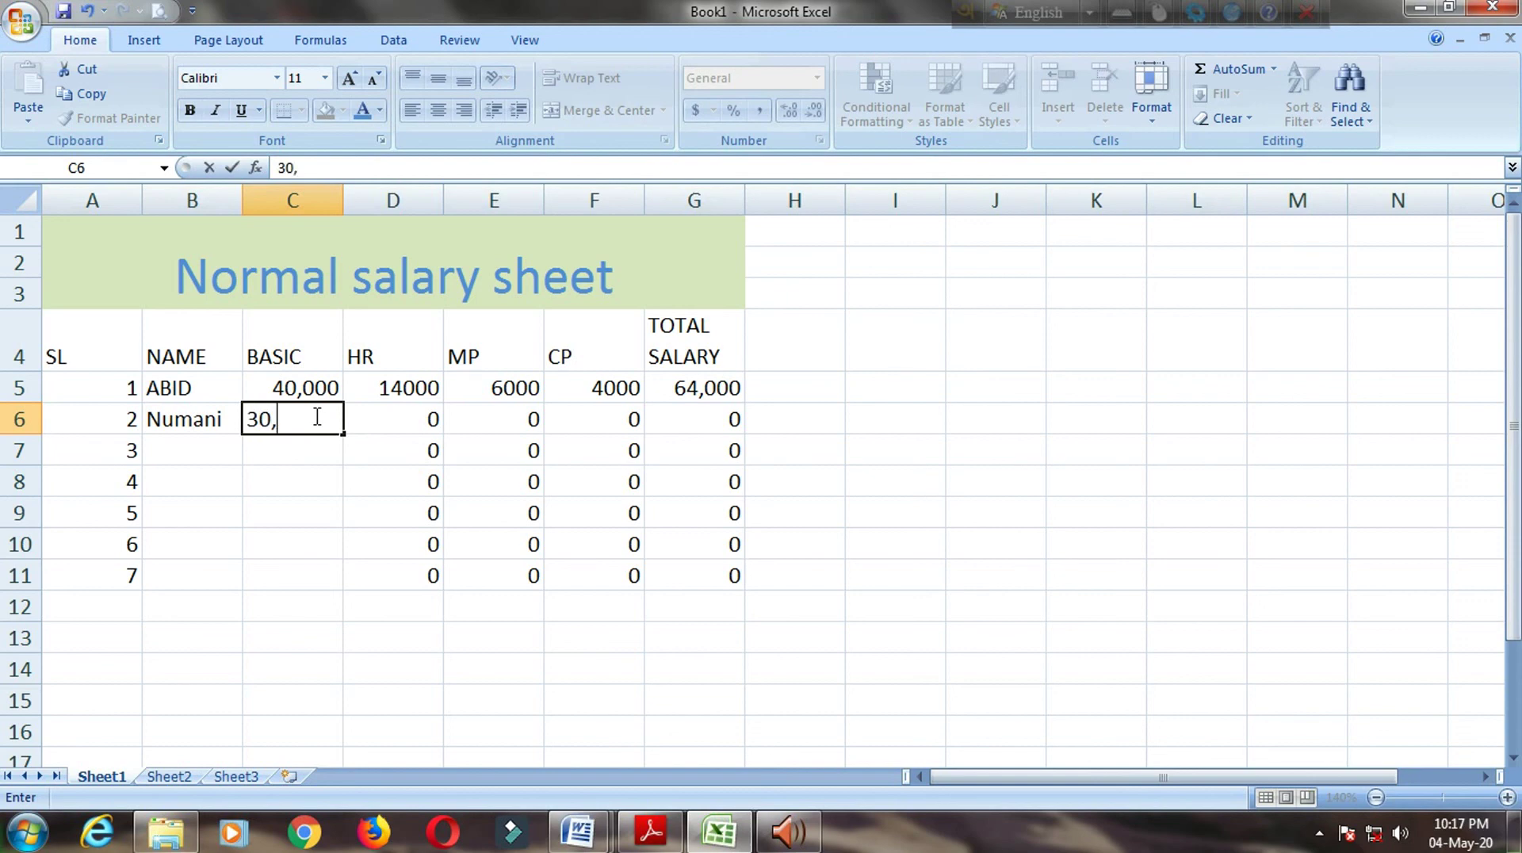
{"action": "type", "text": "000"}
{"action": "key", "text": "Return"}
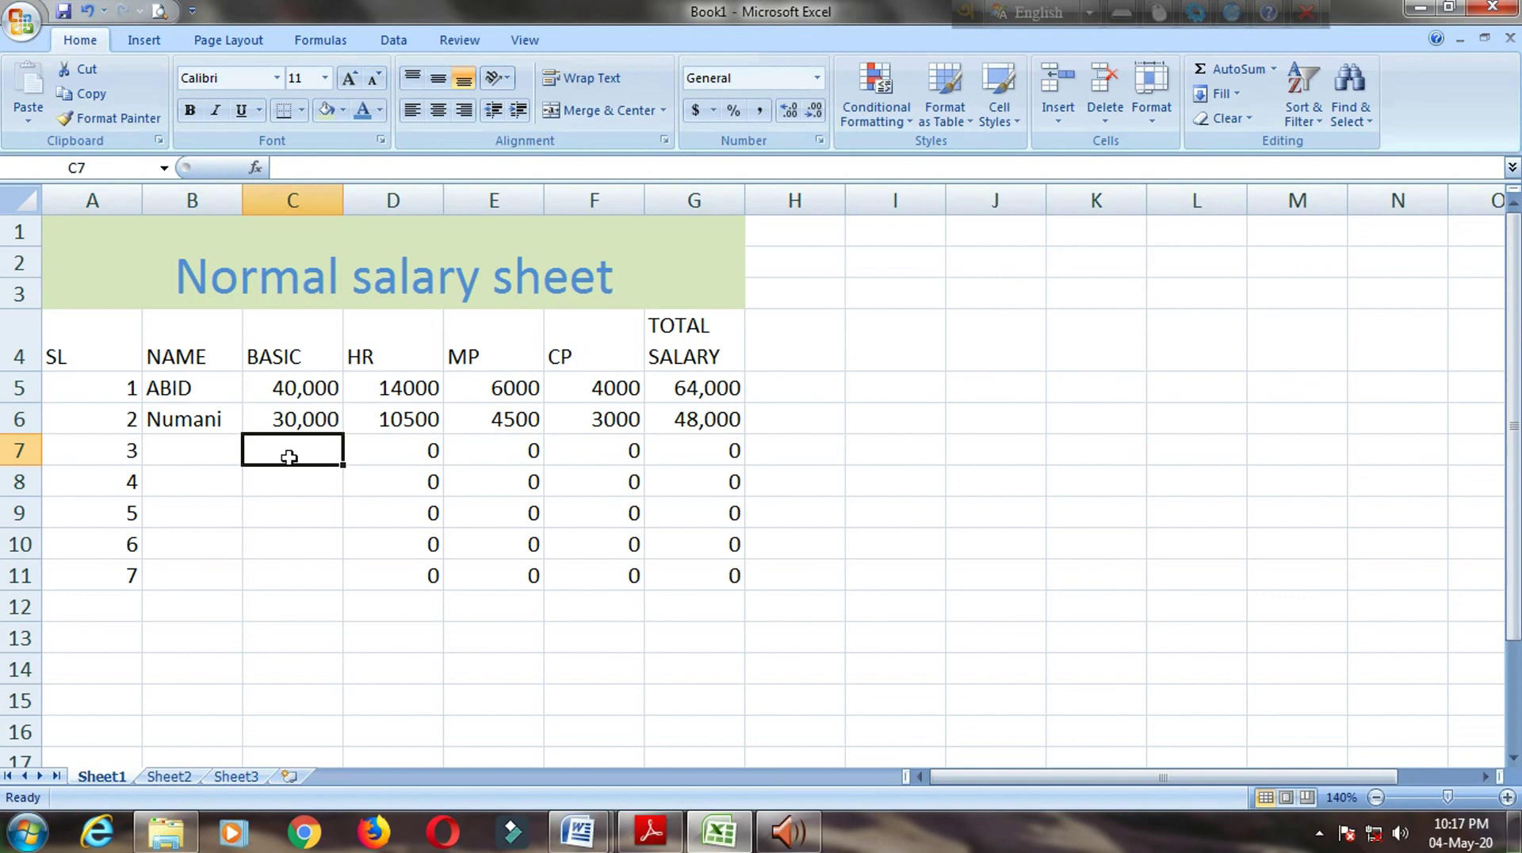
{"action": "type", "text": "2"}
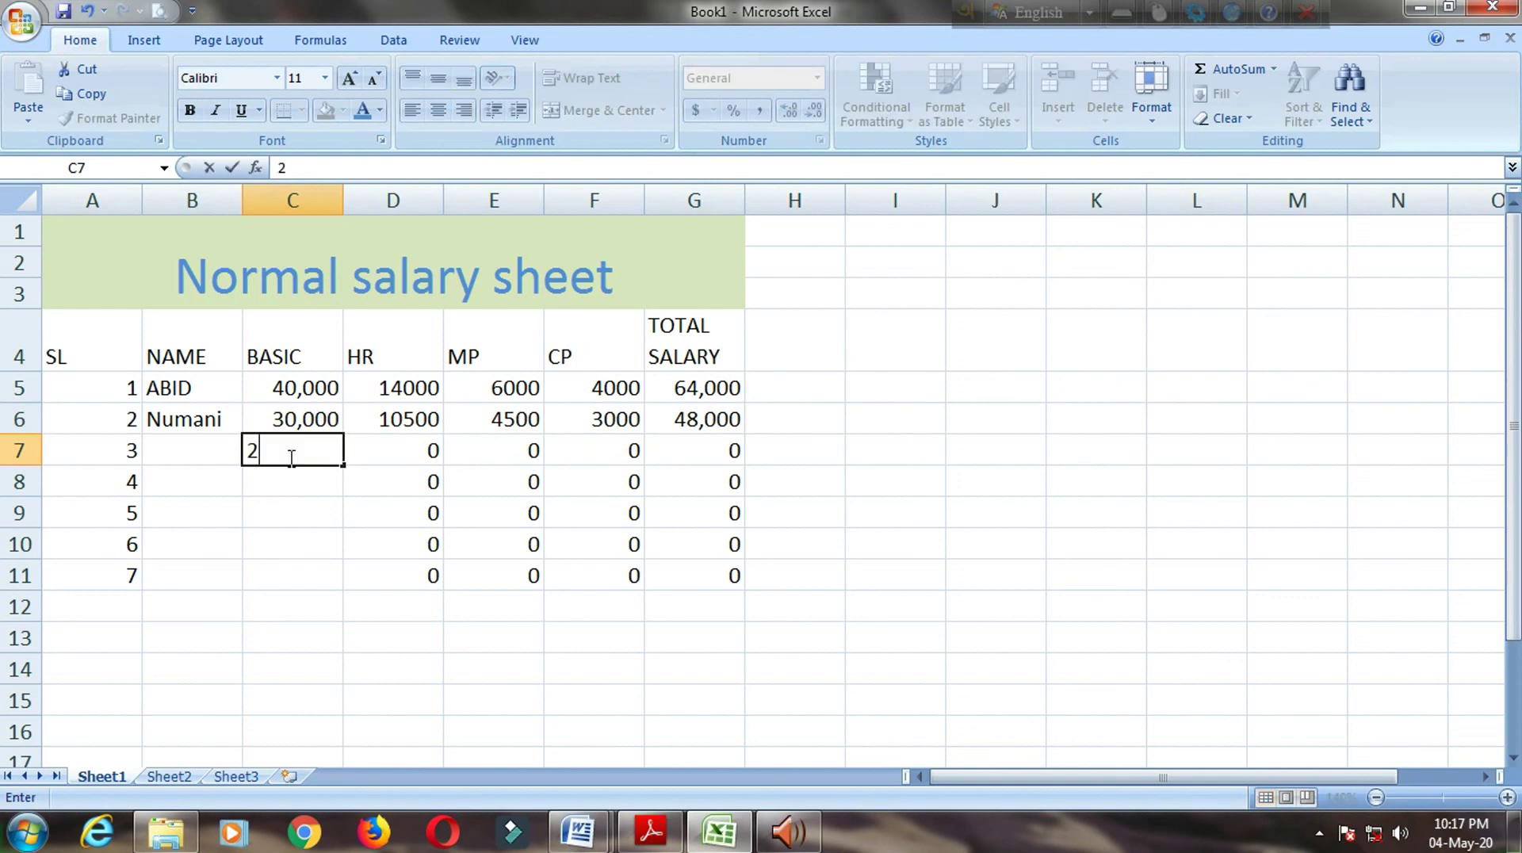
{"action": "type", "text": "5,00"}
{"action": "type", "text": "0"}
{"action": "key", "text": "Return"}
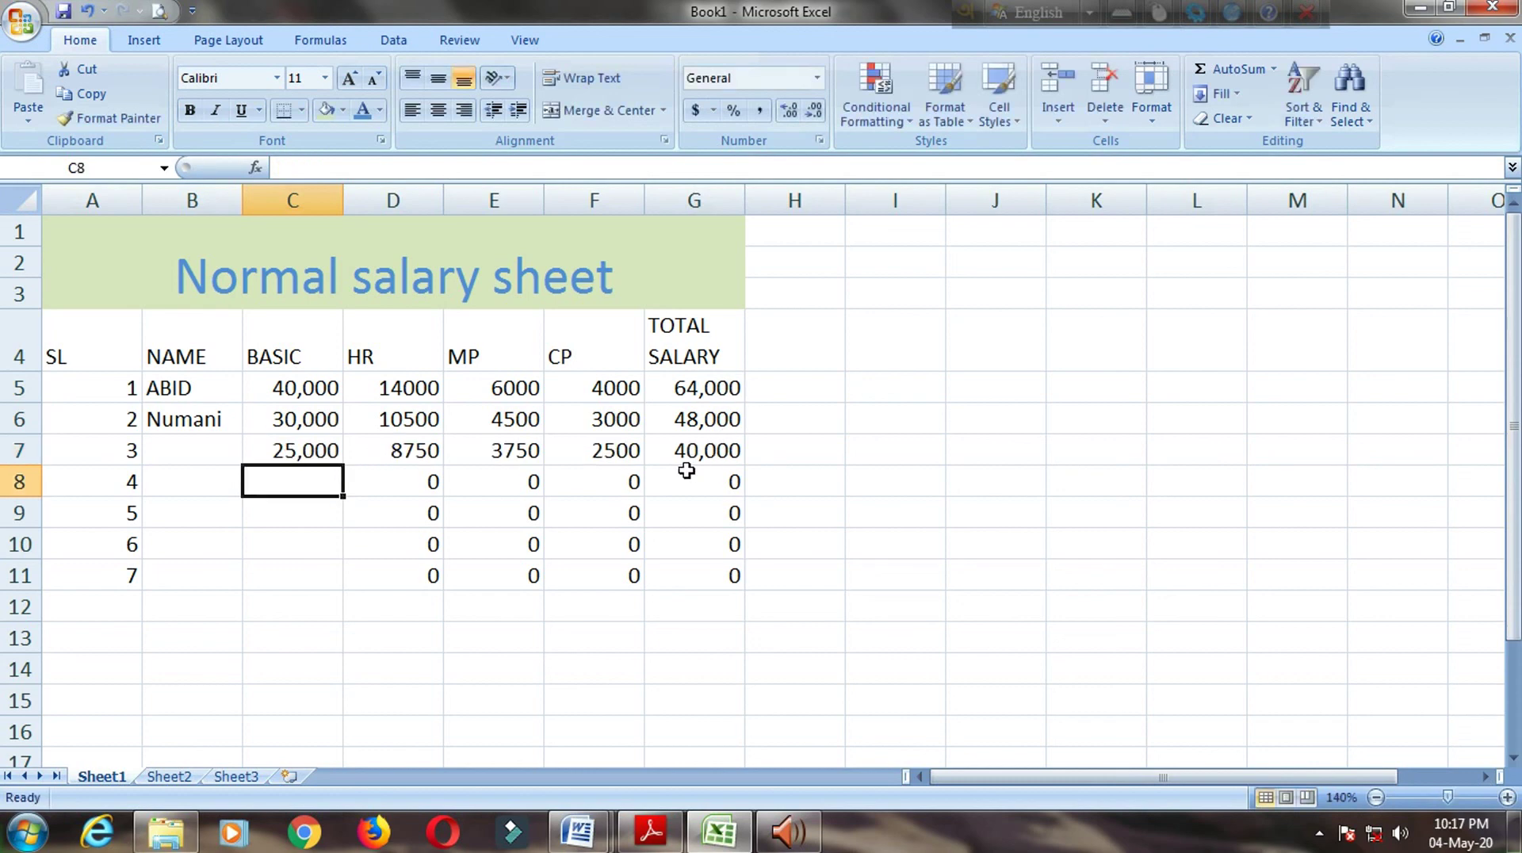